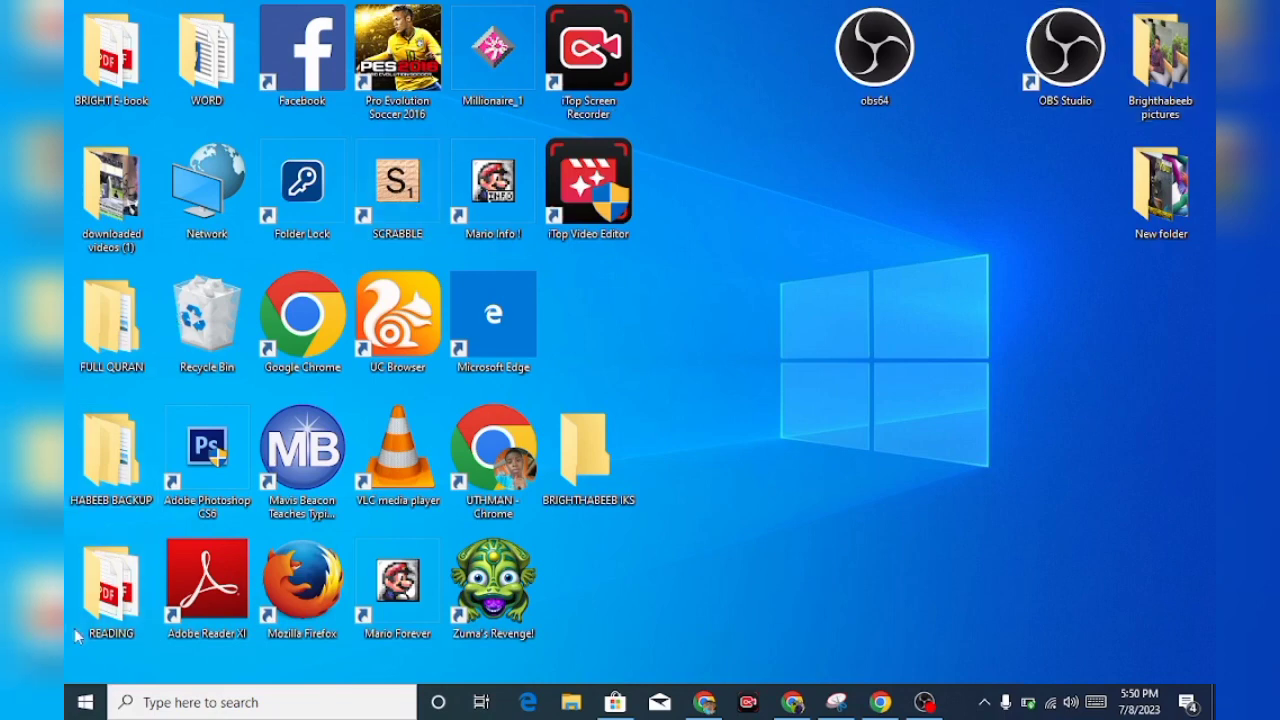
pyautogui.click(83, 706)
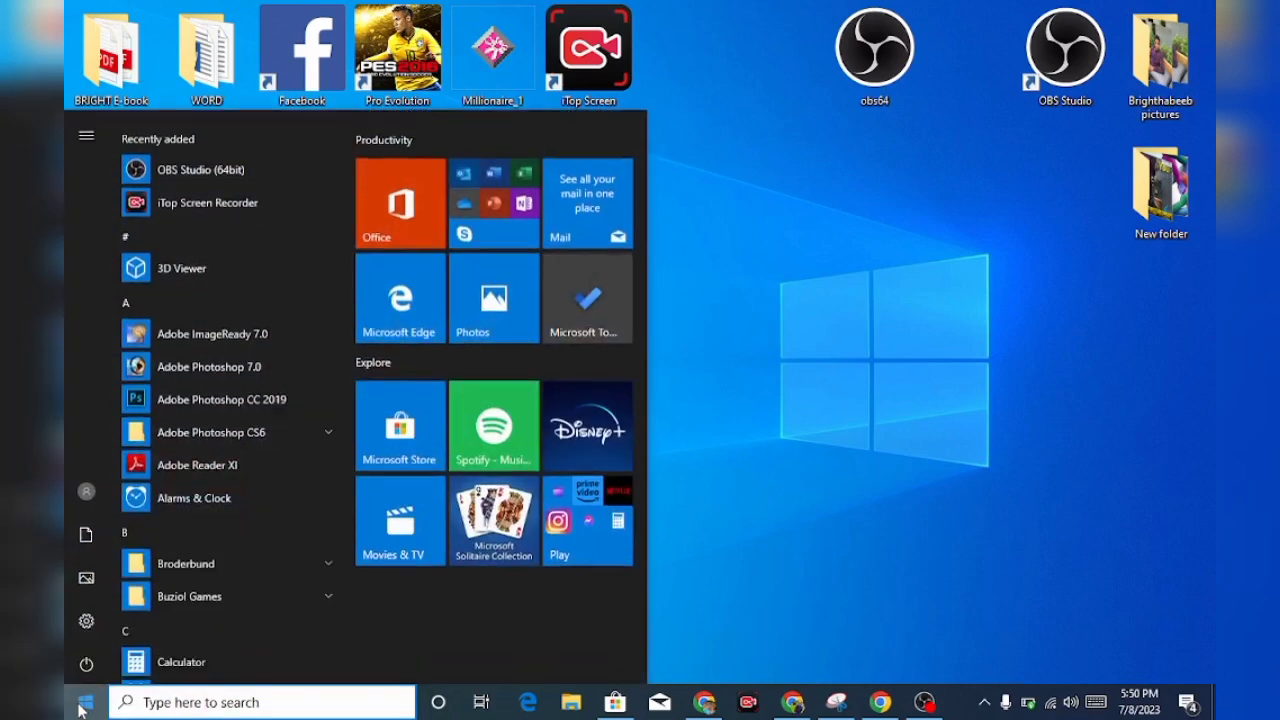
pyautogui.write('WORD')
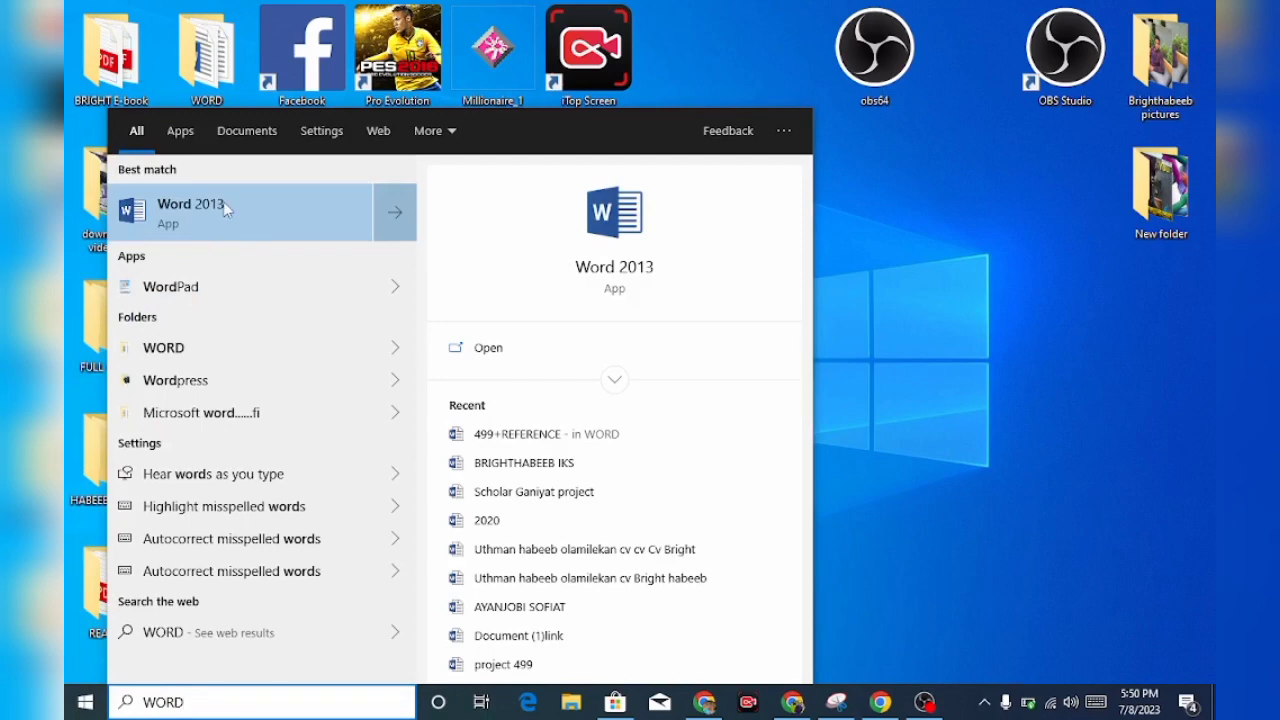
pyautogui.press('Down')
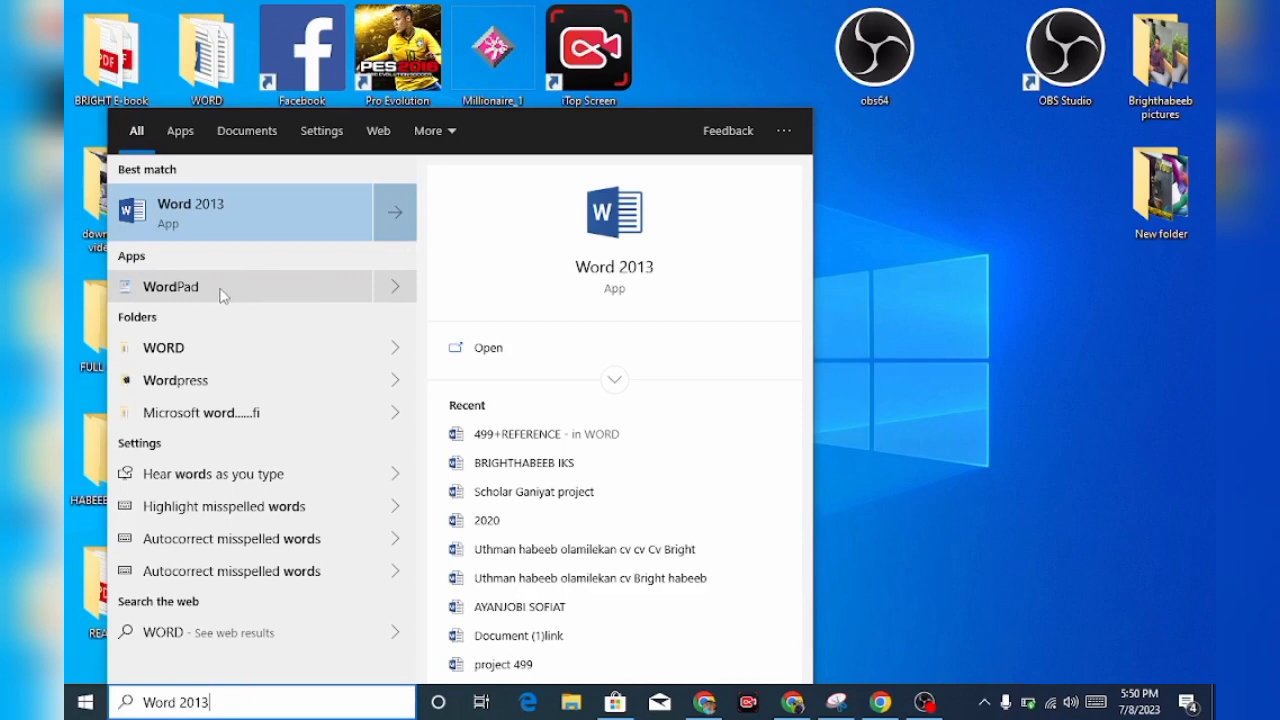
pyautogui.click(877, 266)
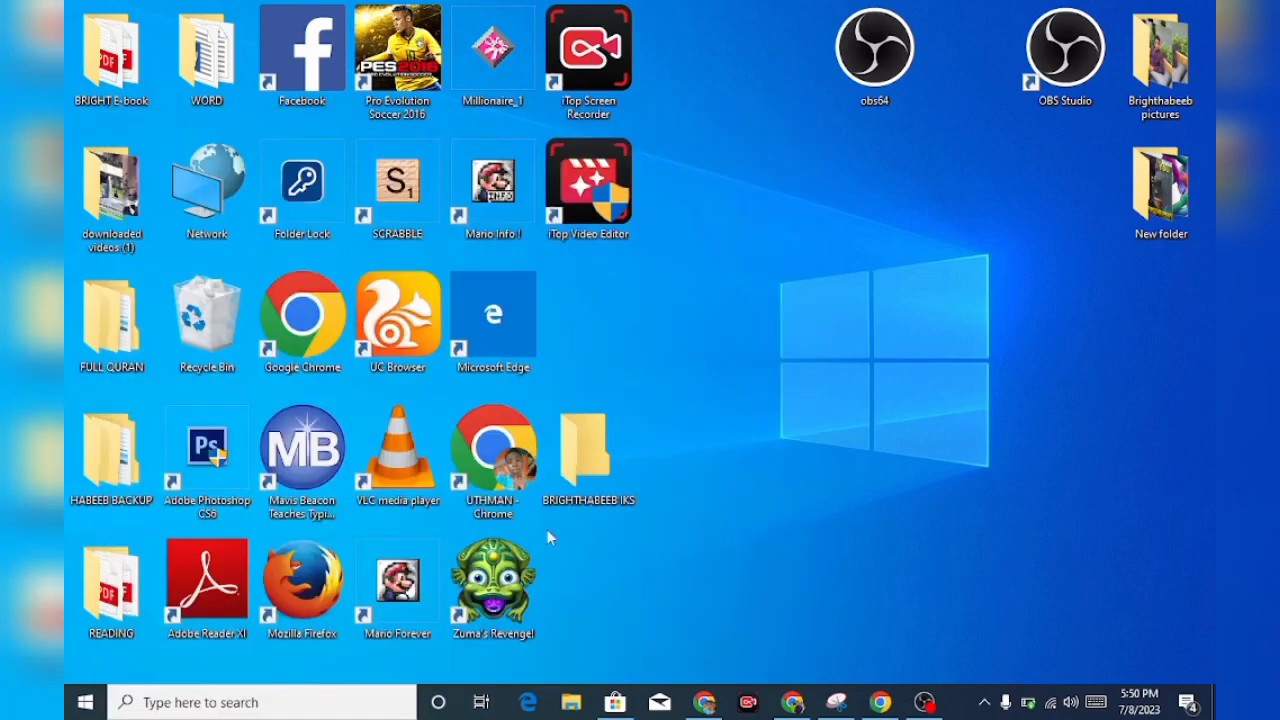
# Launch Word 2013, create a blank document and maximize its window
pyautogui.click(85, 702)
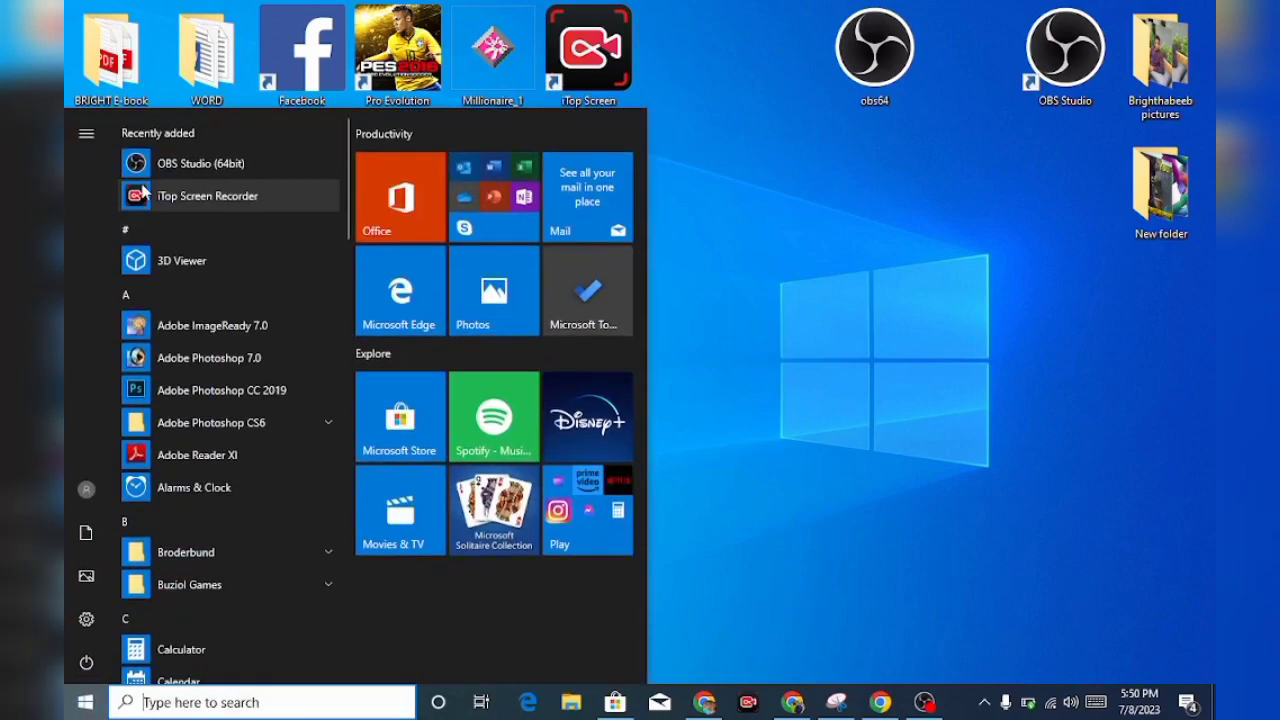
pyautogui.write('WORD')
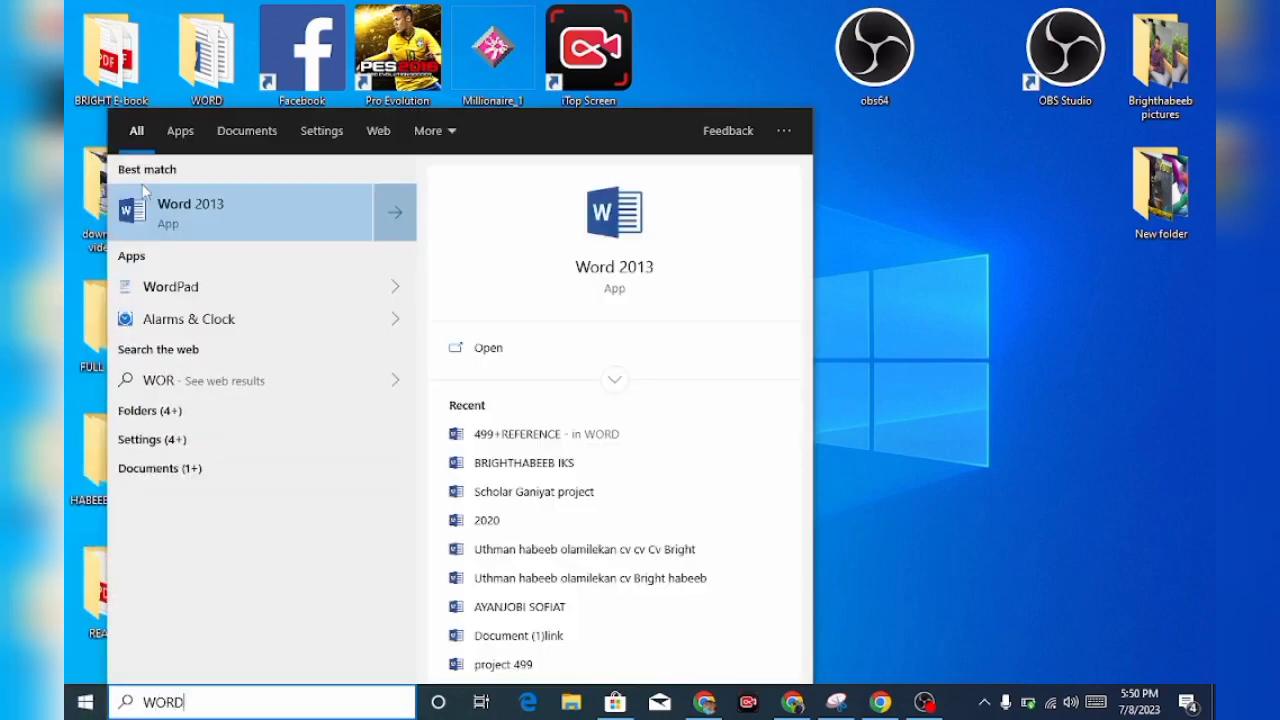
pyautogui.click(163, 215)
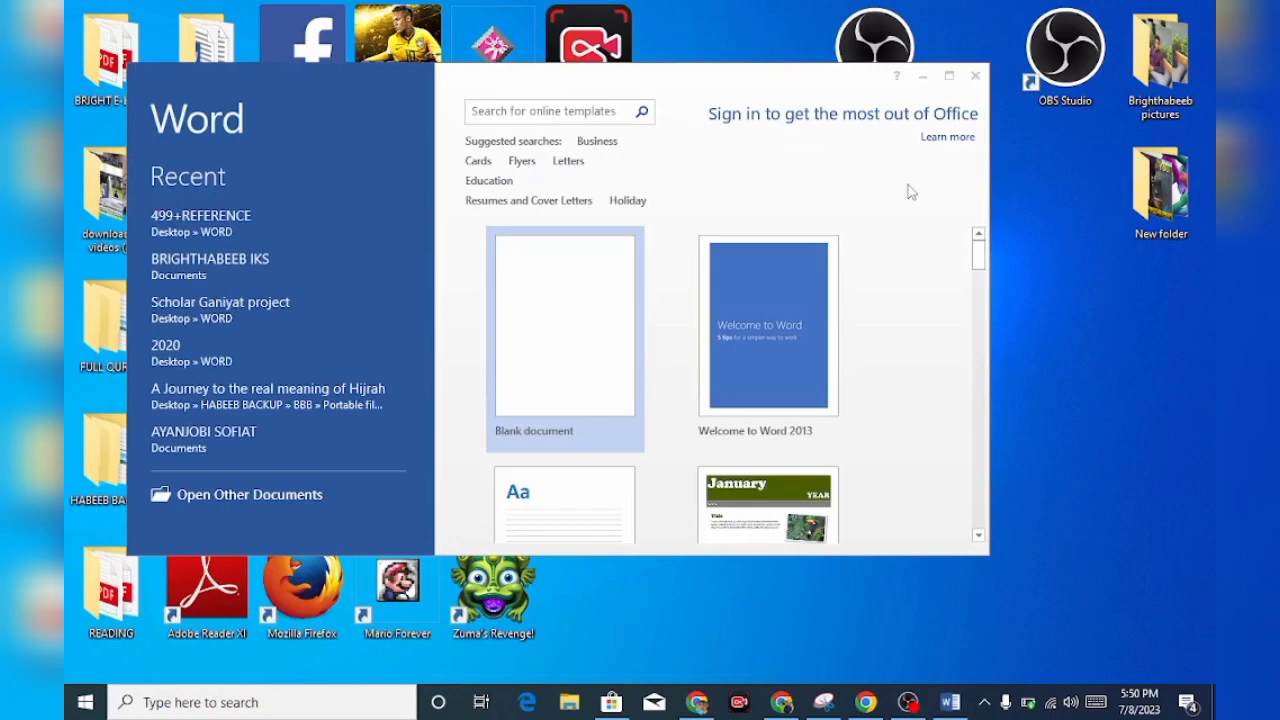
pyautogui.moveTo(979, 270); pyautogui.dragTo(976, 236)
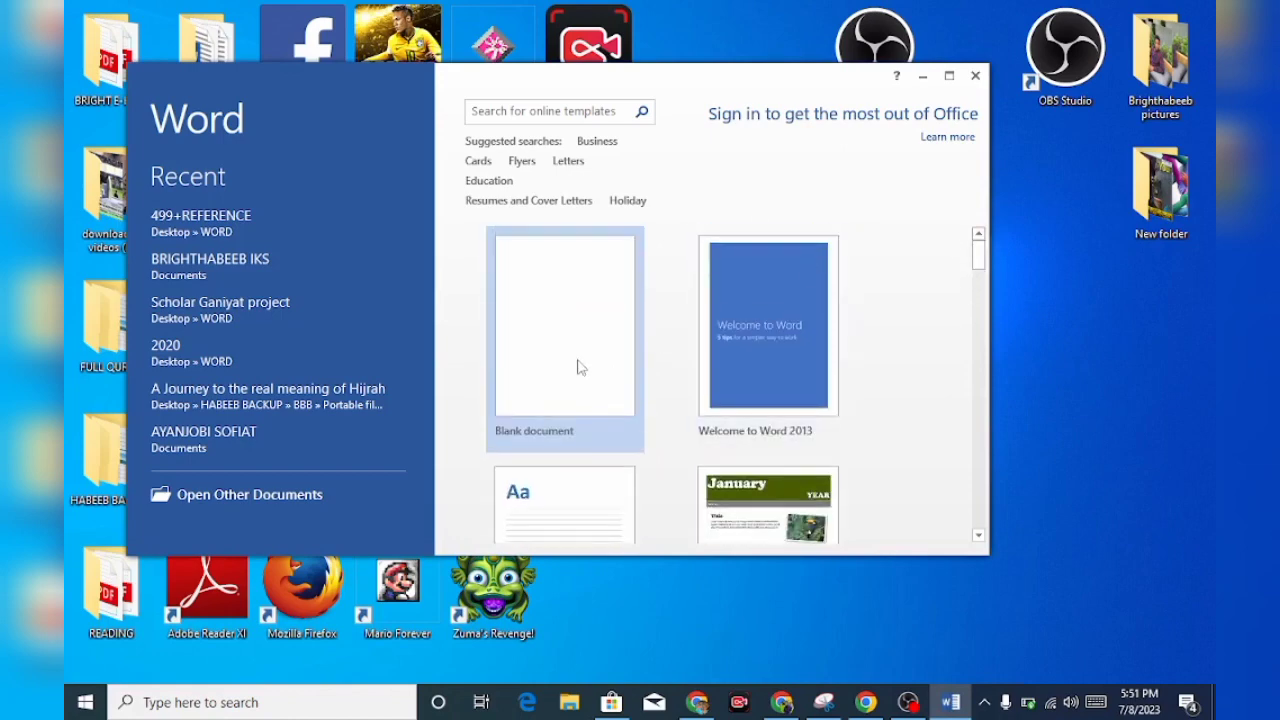
pyautogui.click(578, 367)
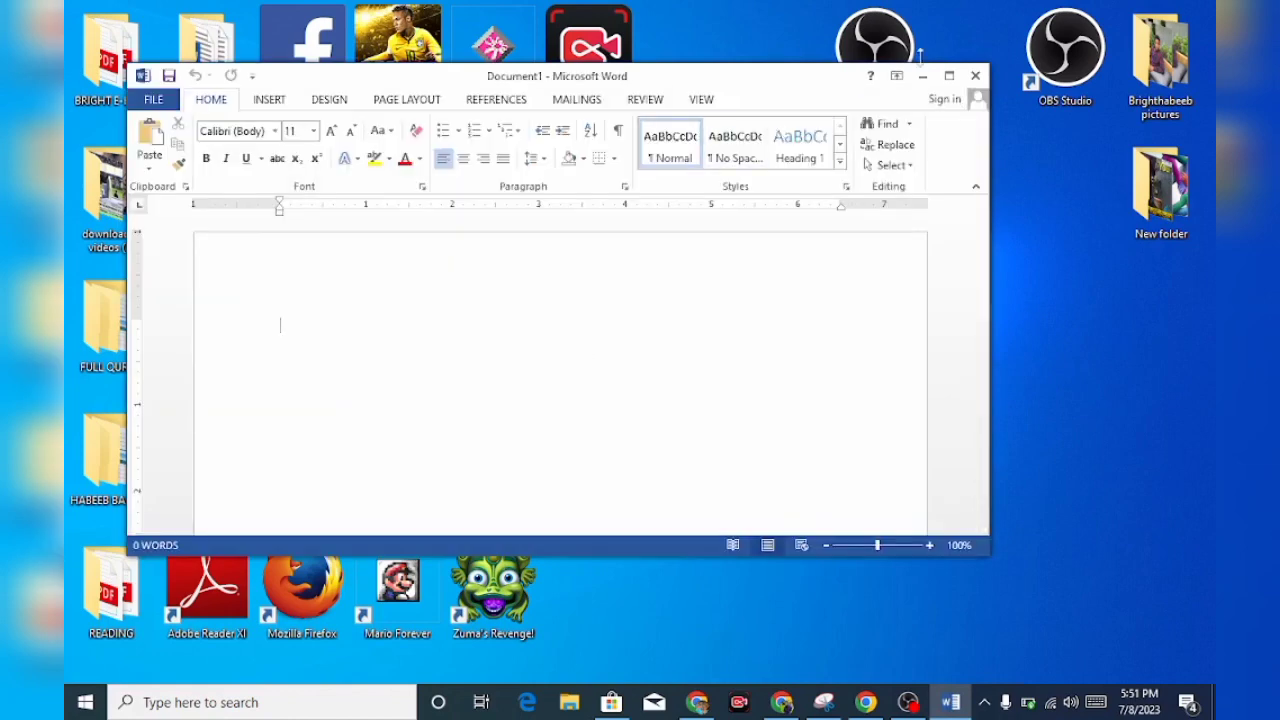
pyautogui.click(949, 76)
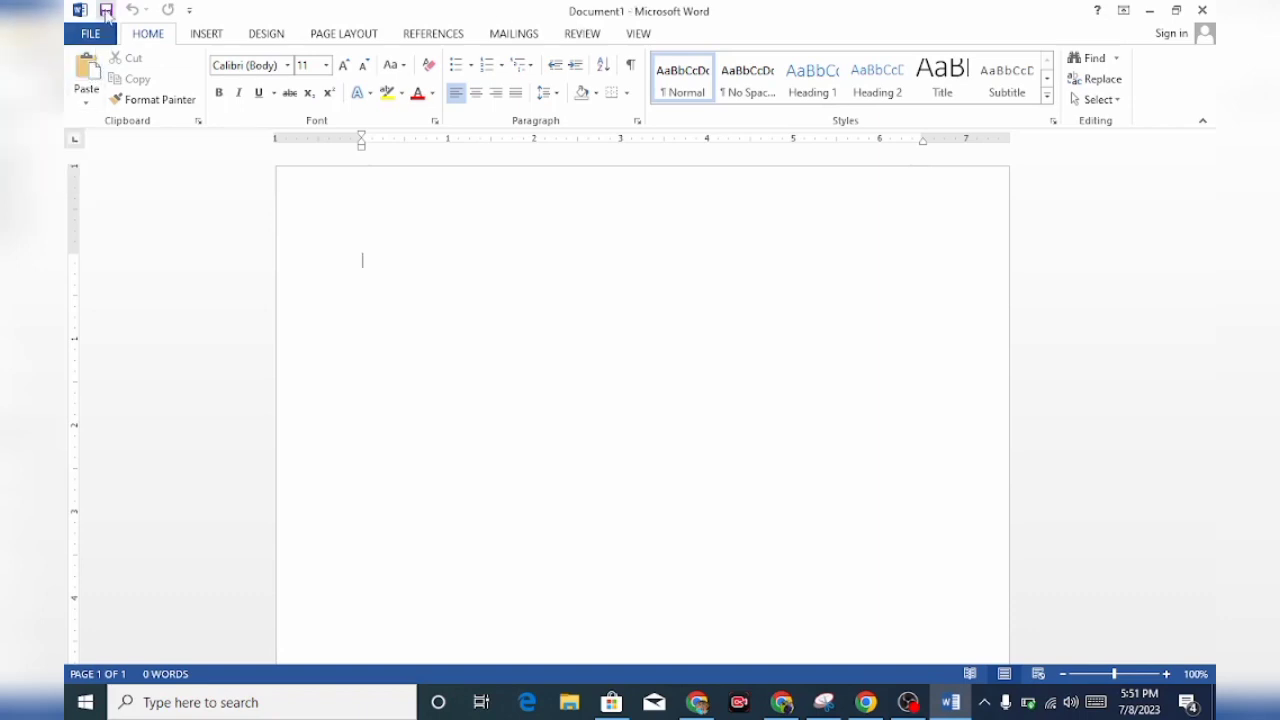
# Save the blank document in the Documents folder, using the author's surname in capitals as the file name
pyautogui.click(89, 34)
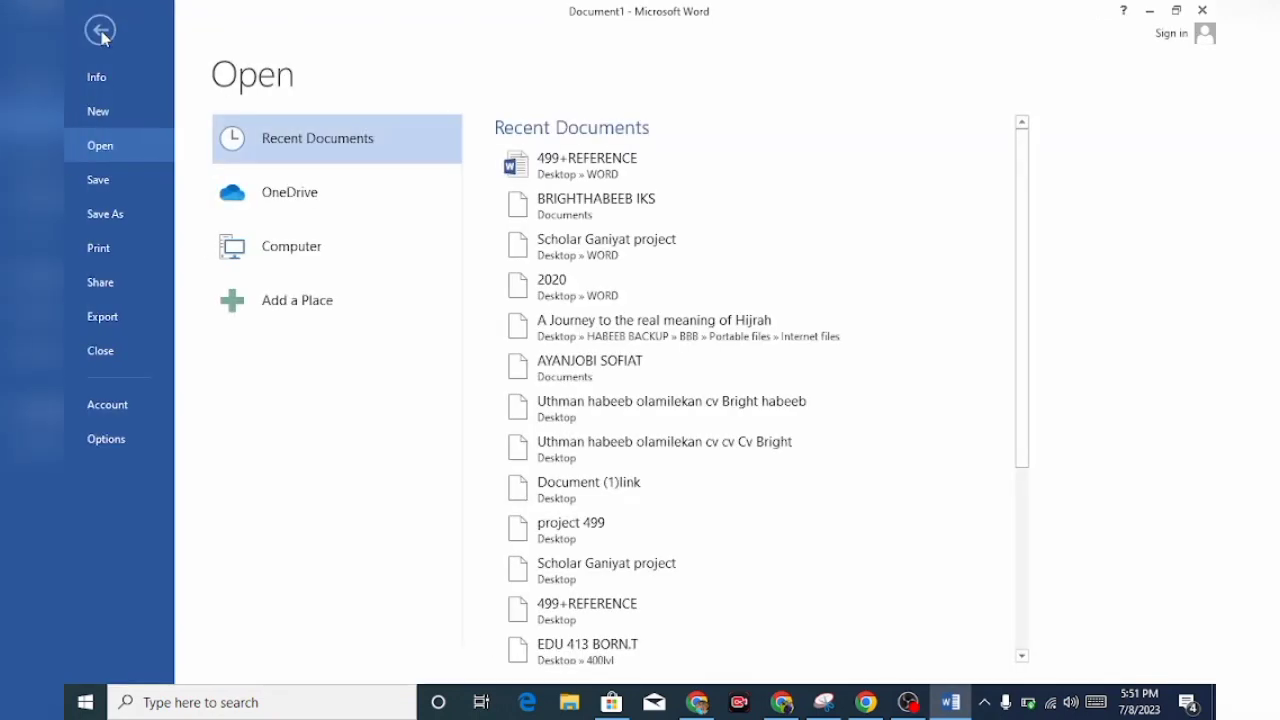
pyautogui.click(103, 178)
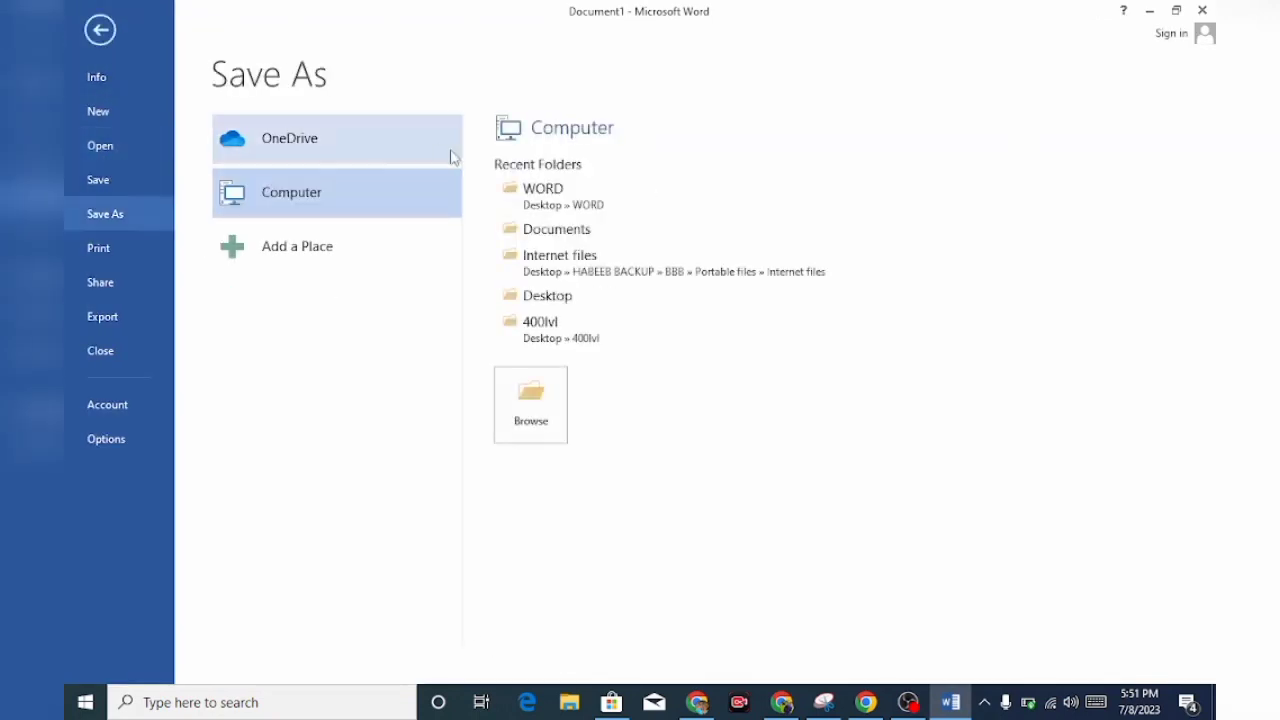
pyautogui.click(576, 236)
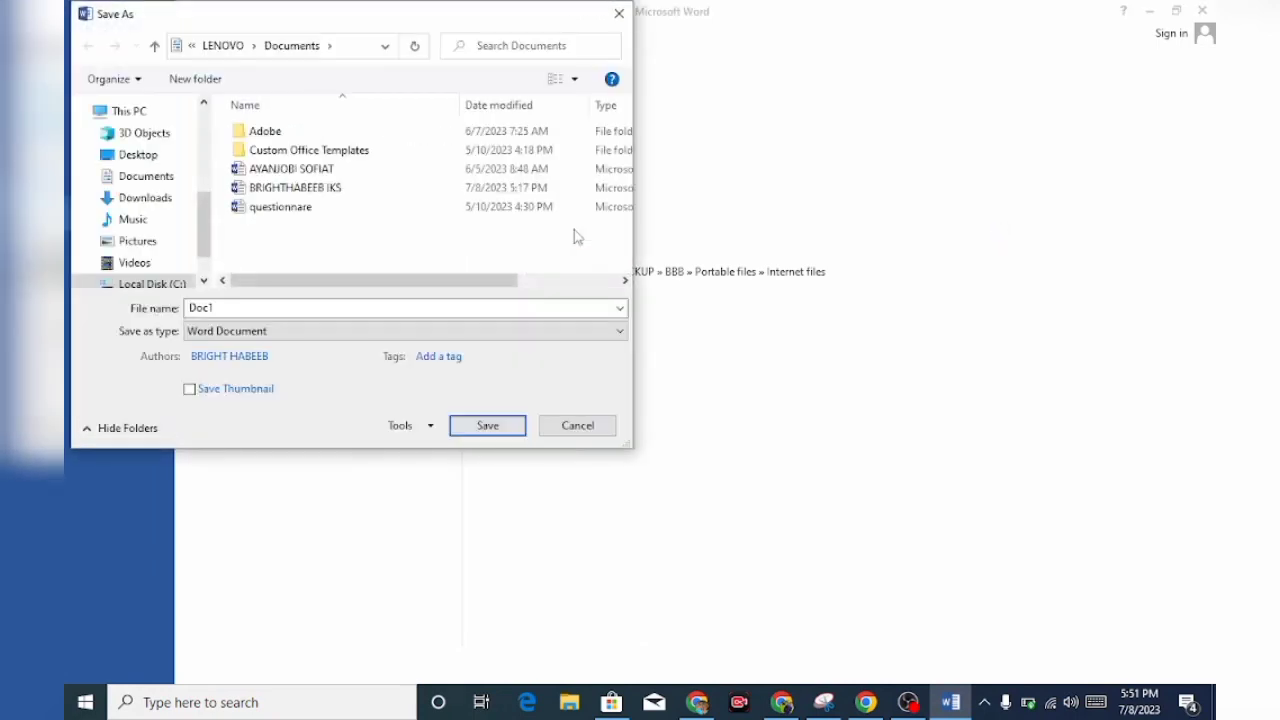
pyautogui.doubleClick(229, 309)
pyautogui.press('BackSpace')
pyautogui.write('HABEEB')
pyautogui.press('Return')
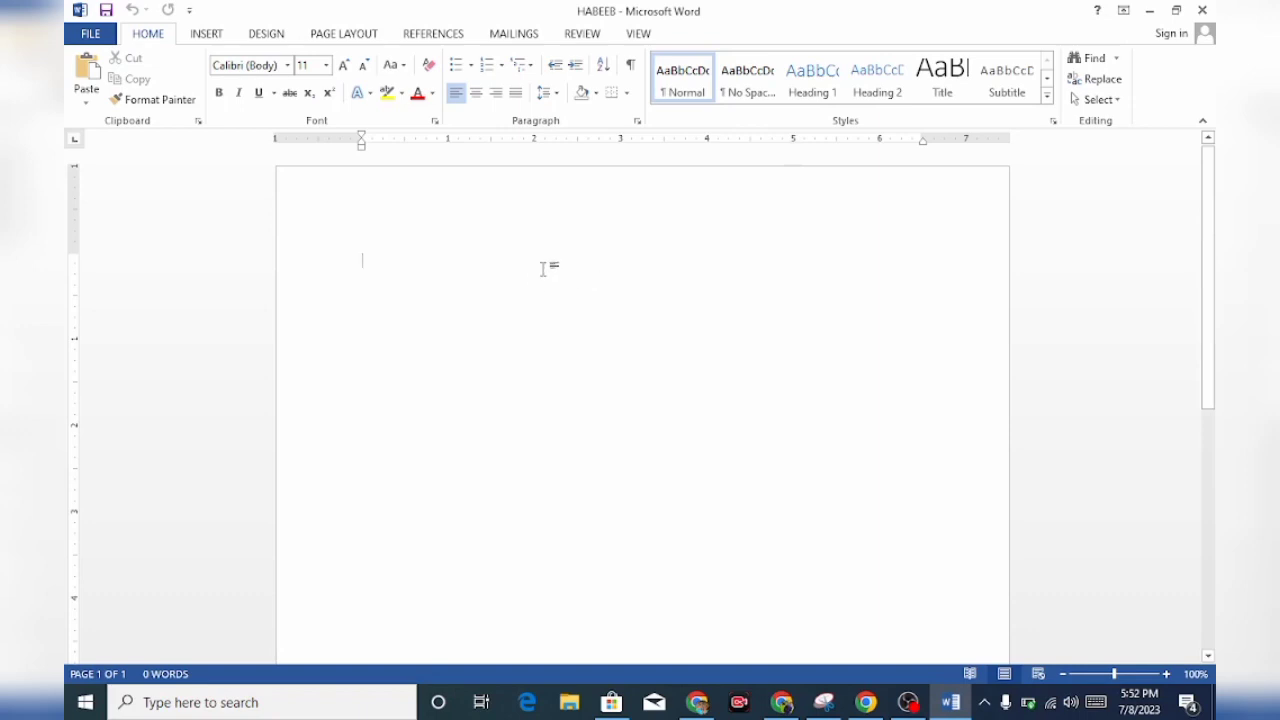
pyautogui.hotkey('ctrl', 'v')
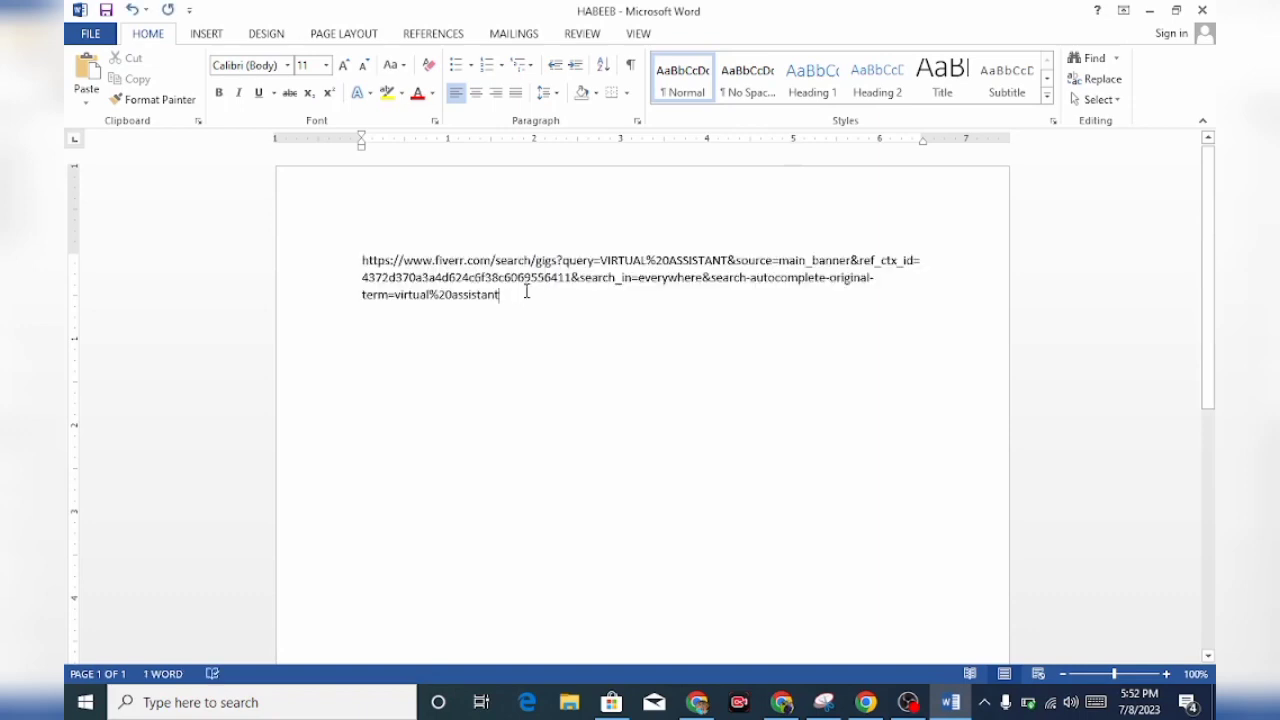
pyautogui.moveTo(523, 300); pyautogui.dragTo(320, 262)
pyautogui.press('BackSpace')
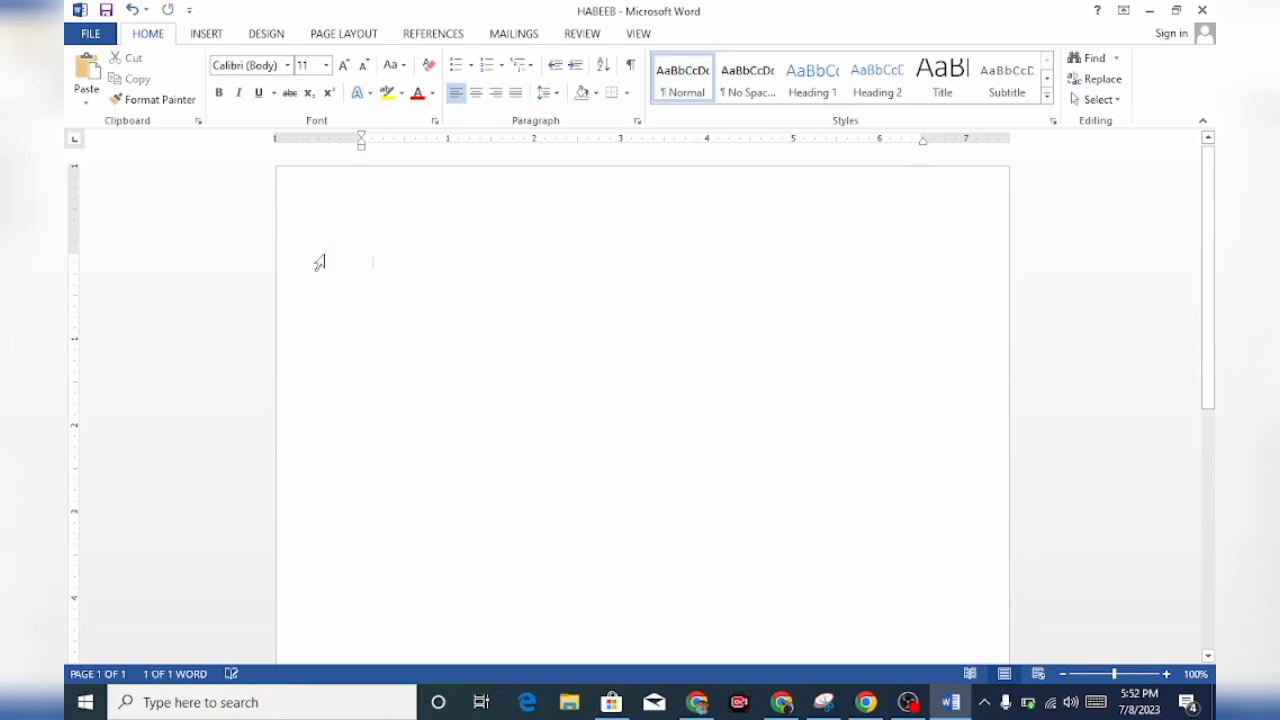
# Minimize the blank document and open the Scholar project document from the WORD folder on the desktop
pyautogui.click(1152, 12)
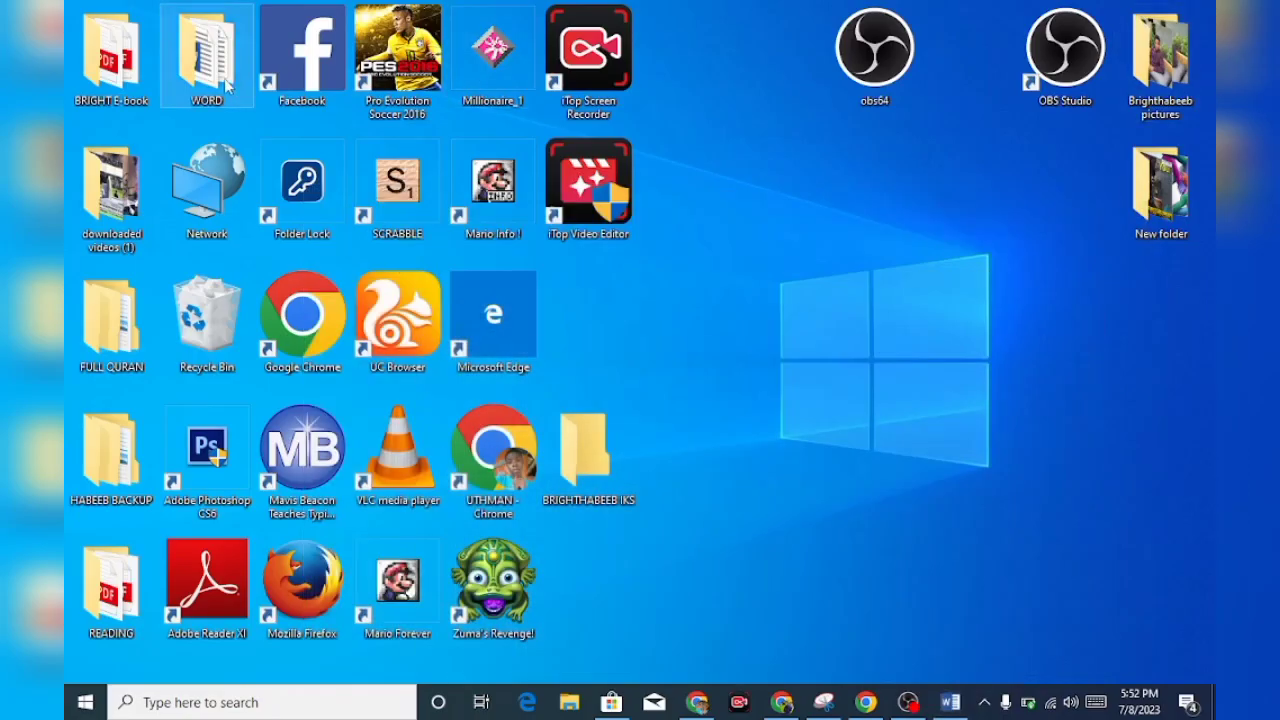
pyautogui.doubleClick(227, 88)
pyautogui.click(752, 390)
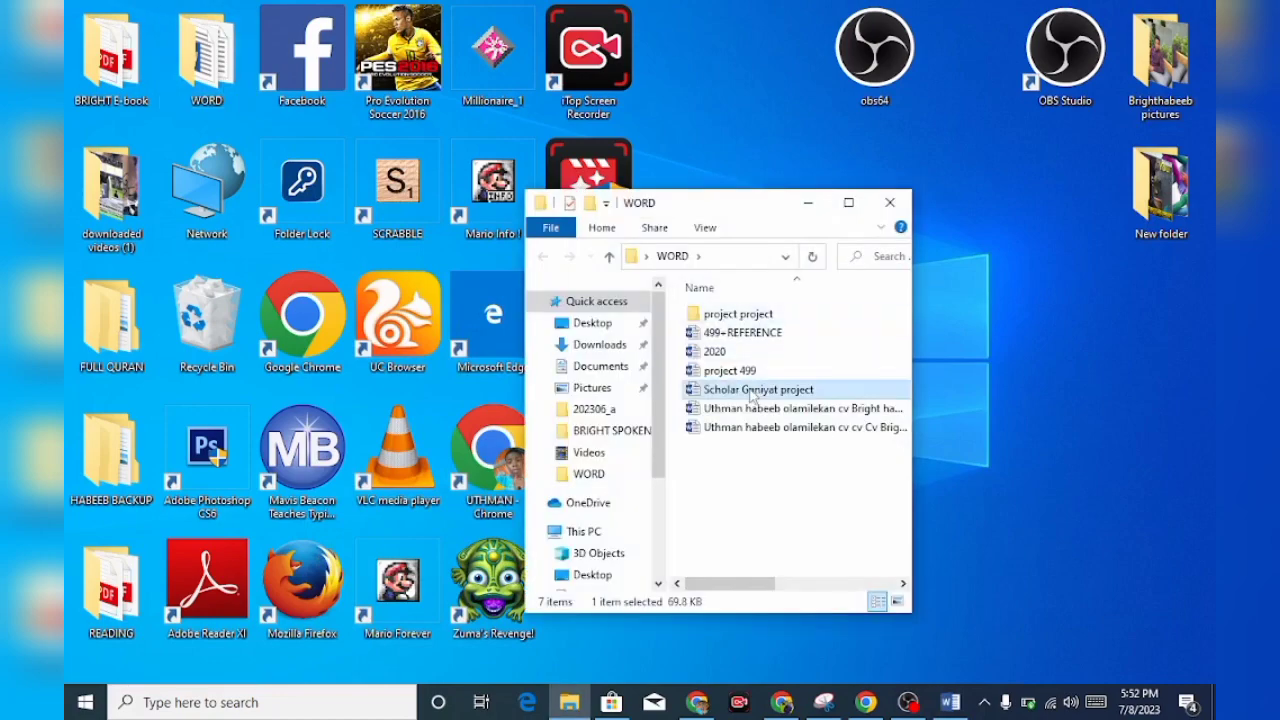
pyautogui.doubleClick(752, 390)
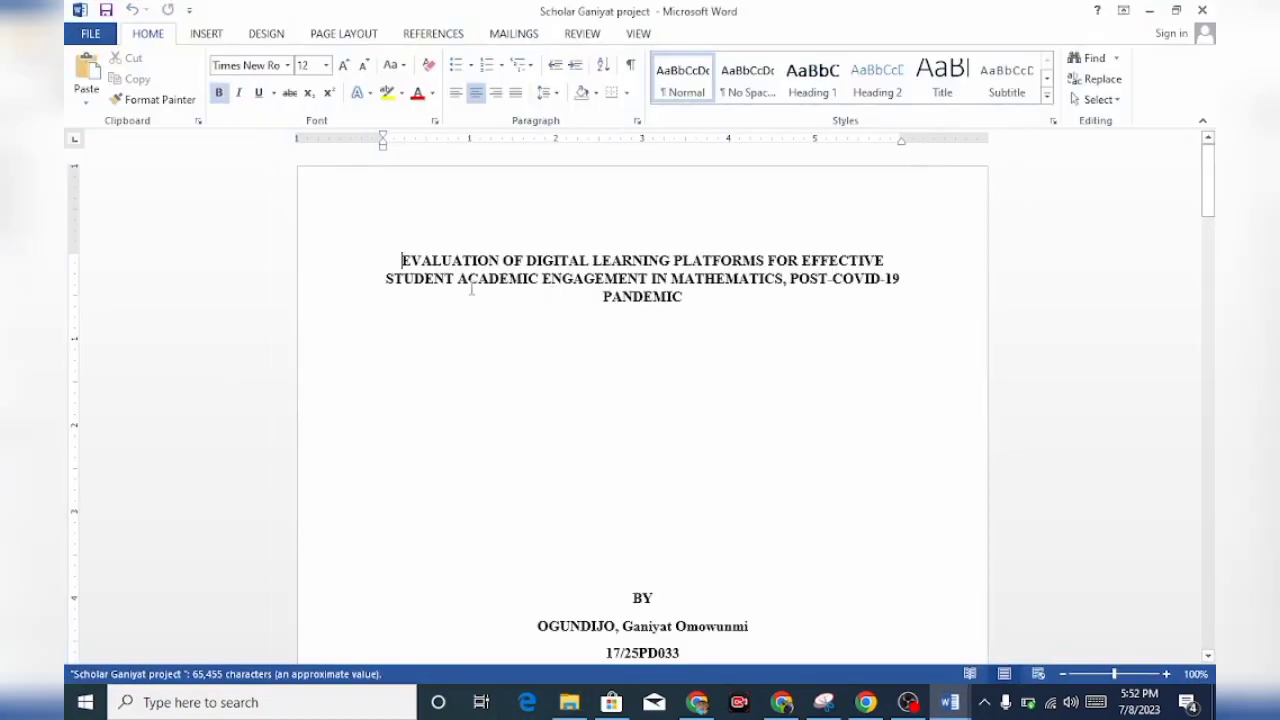
# Copy all the body paragraphs of the Acknowledgements page, leaving out the heading
pyautogui.scroll(-10, 668, 380)
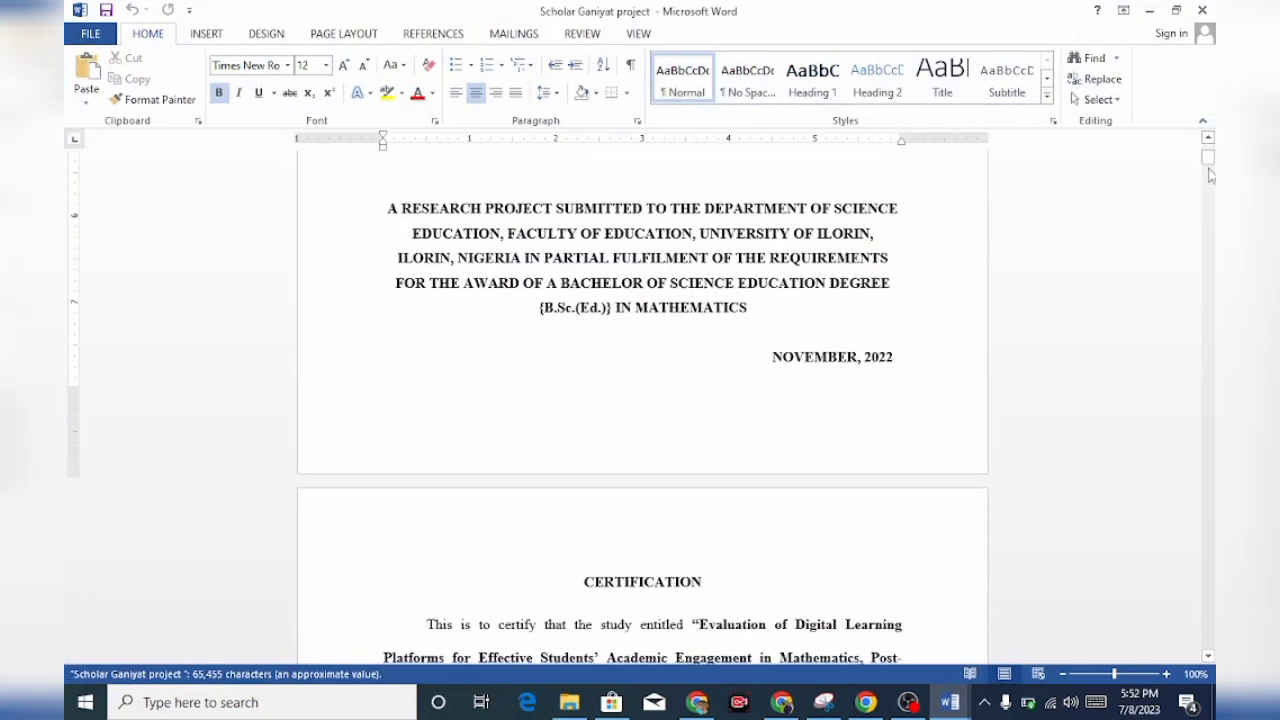
pyautogui.moveTo(1208, 165)
pyautogui.mouseDown()
pyautogui.moveTo(1208, 215)
pyautogui.moveTo(1208, 173)
pyautogui.mouseUp()
pyautogui.click(418, 516)
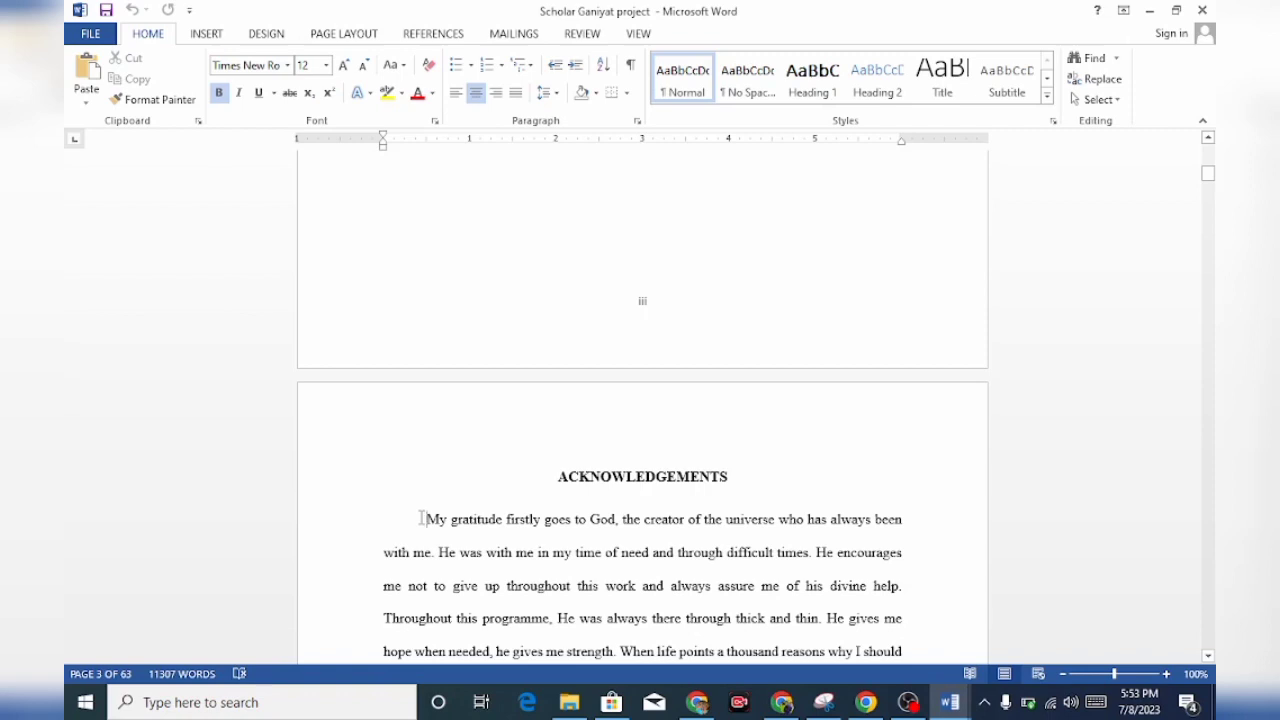
pyautogui.moveTo(421, 518); pyautogui.dragTo(843, 367)
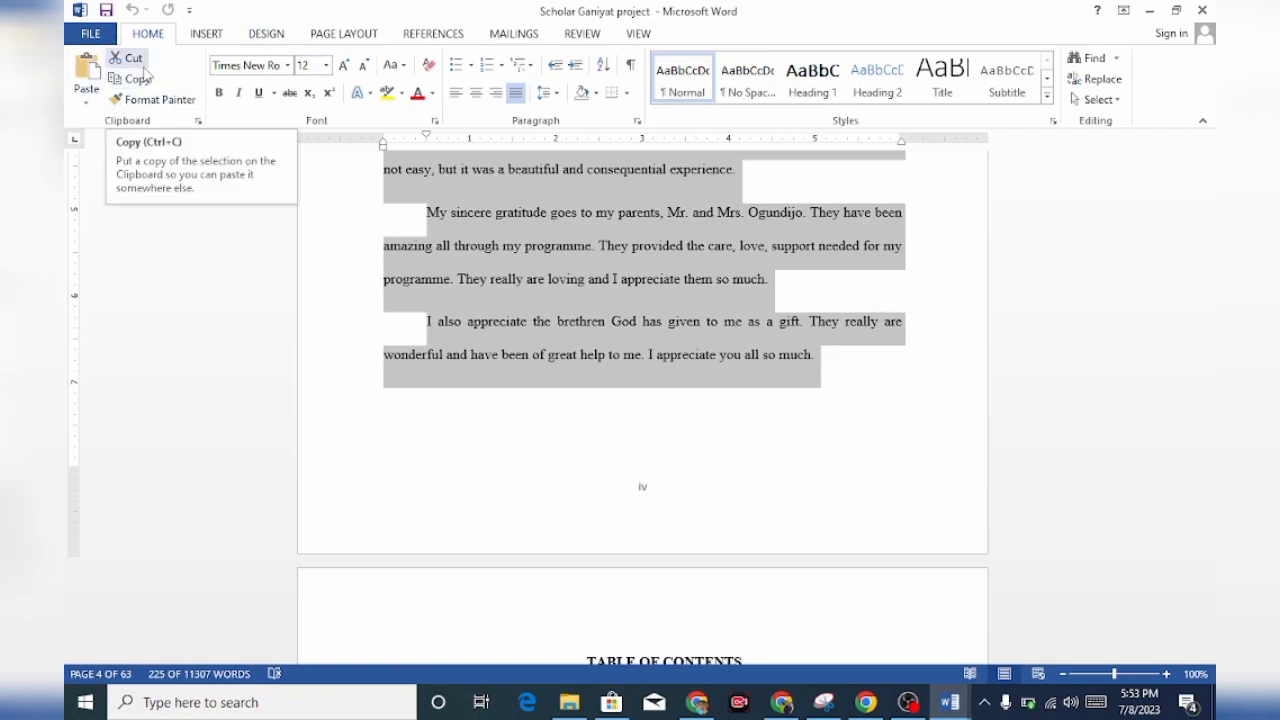
pyautogui.click(140, 84)
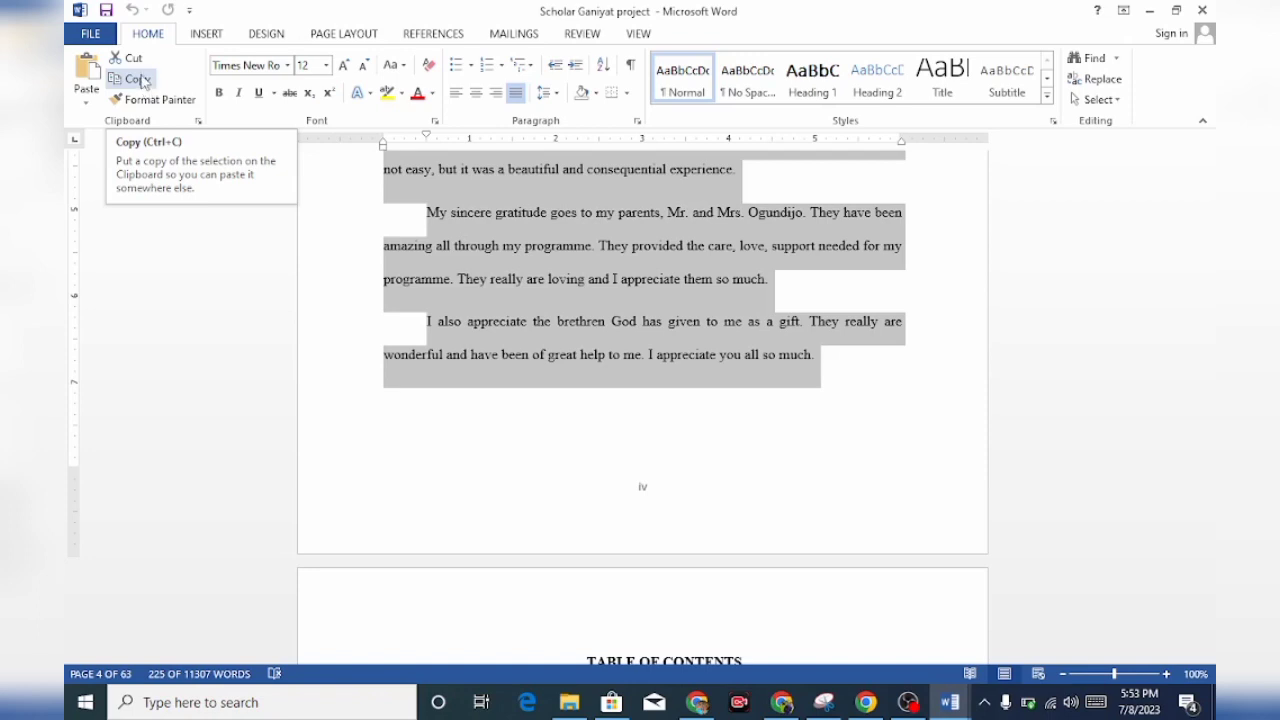
pyautogui.click(143, 80)
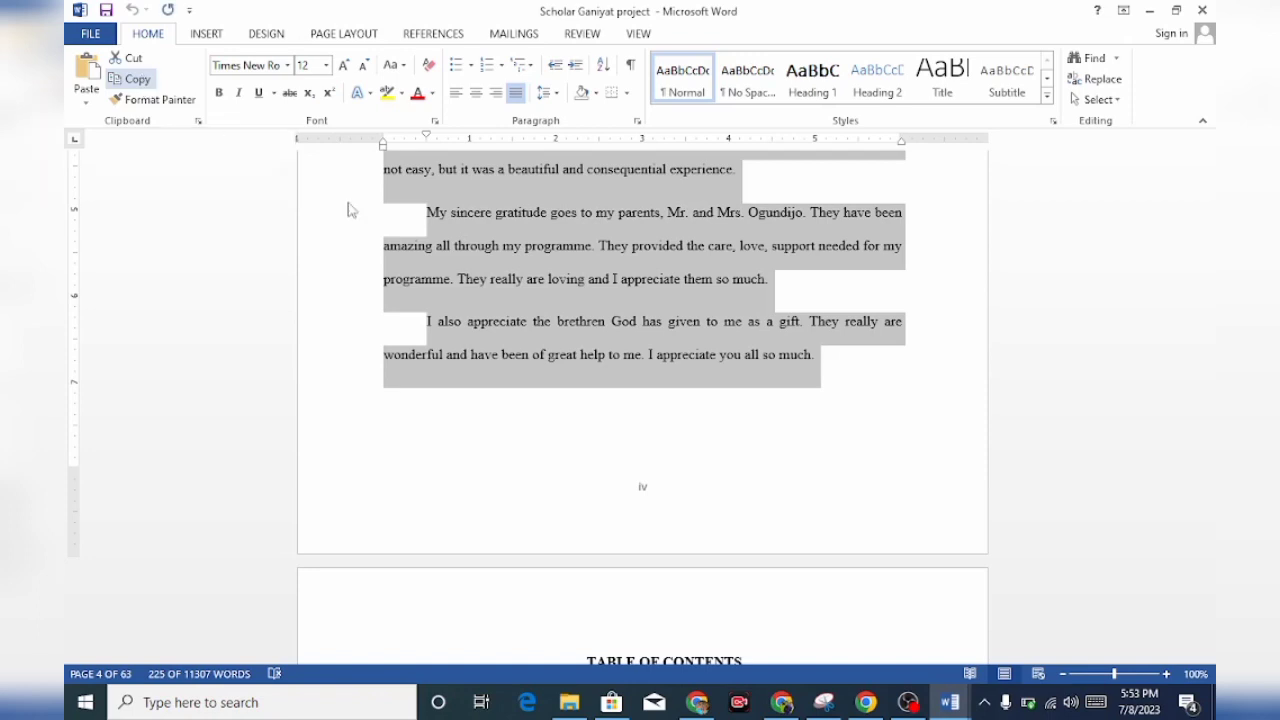
# Paste the copied acknowledgement paragraphs into the newly saved blank document
pyautogui.moveTo(950, 702)
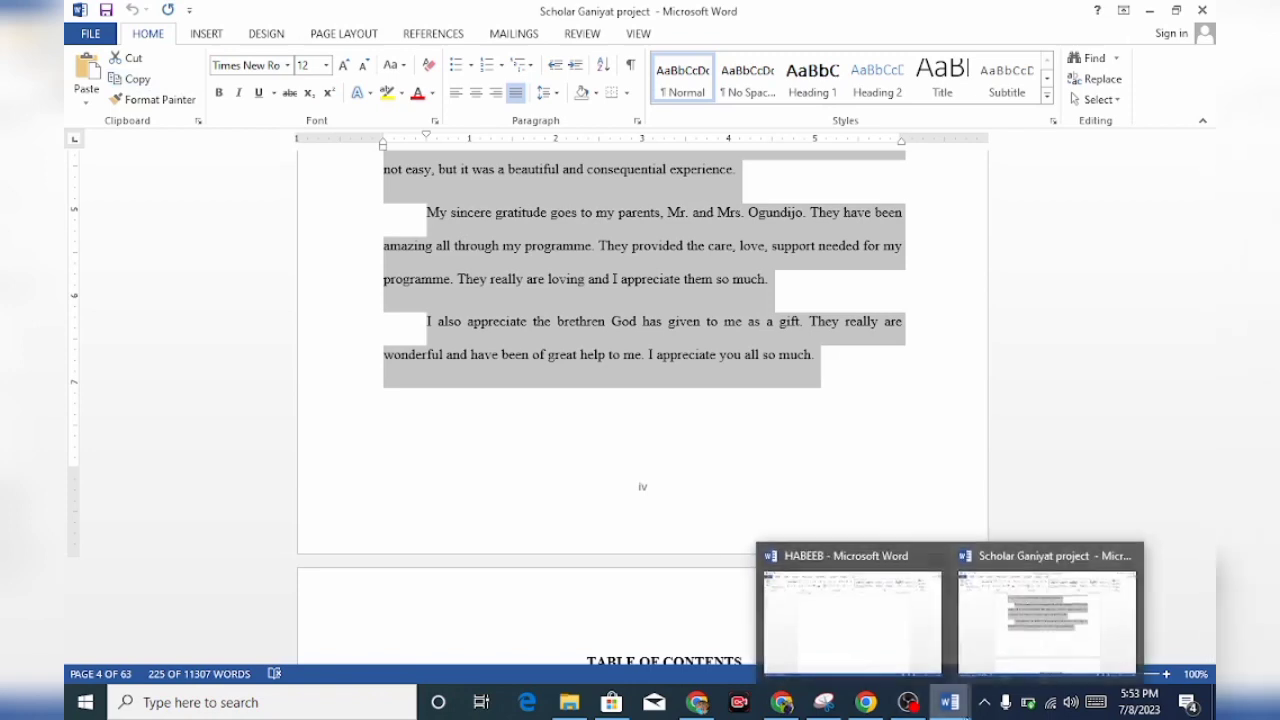
pyautogui.click(840, 650)
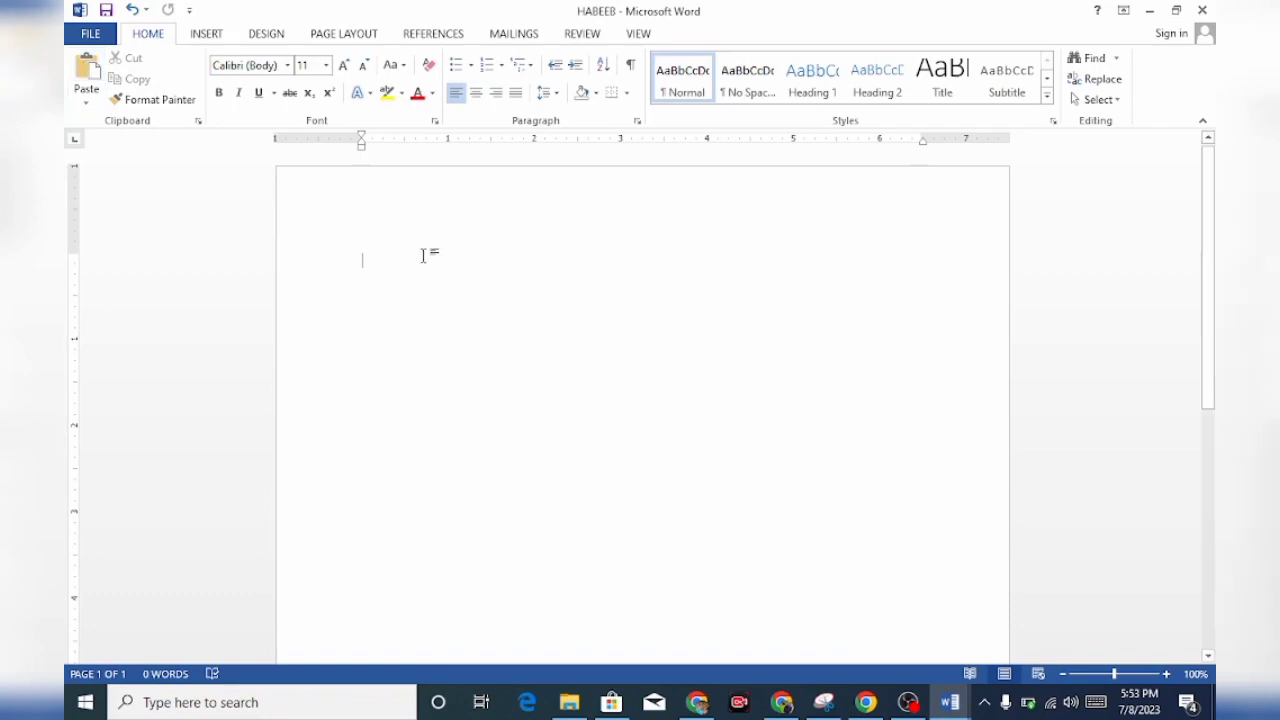
pyautogui.hotkey('ctrl', 'v')
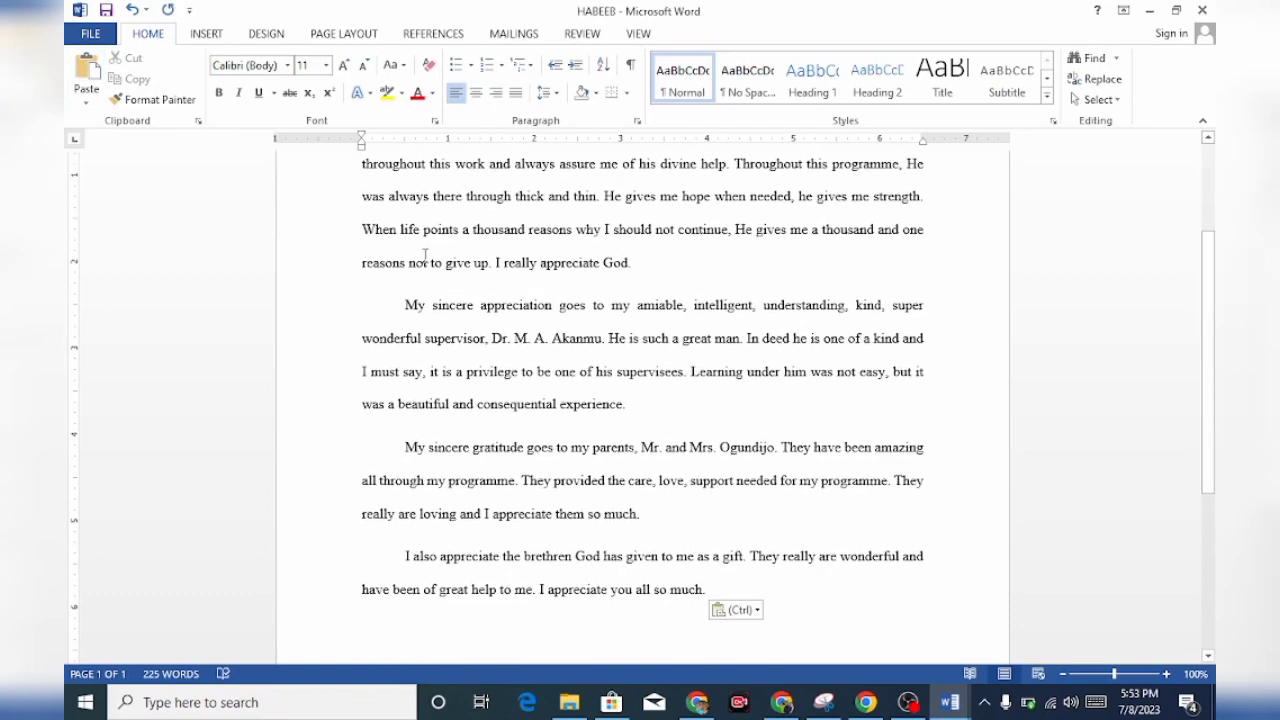
pyautogui.hotkey('ctrl', 'z')
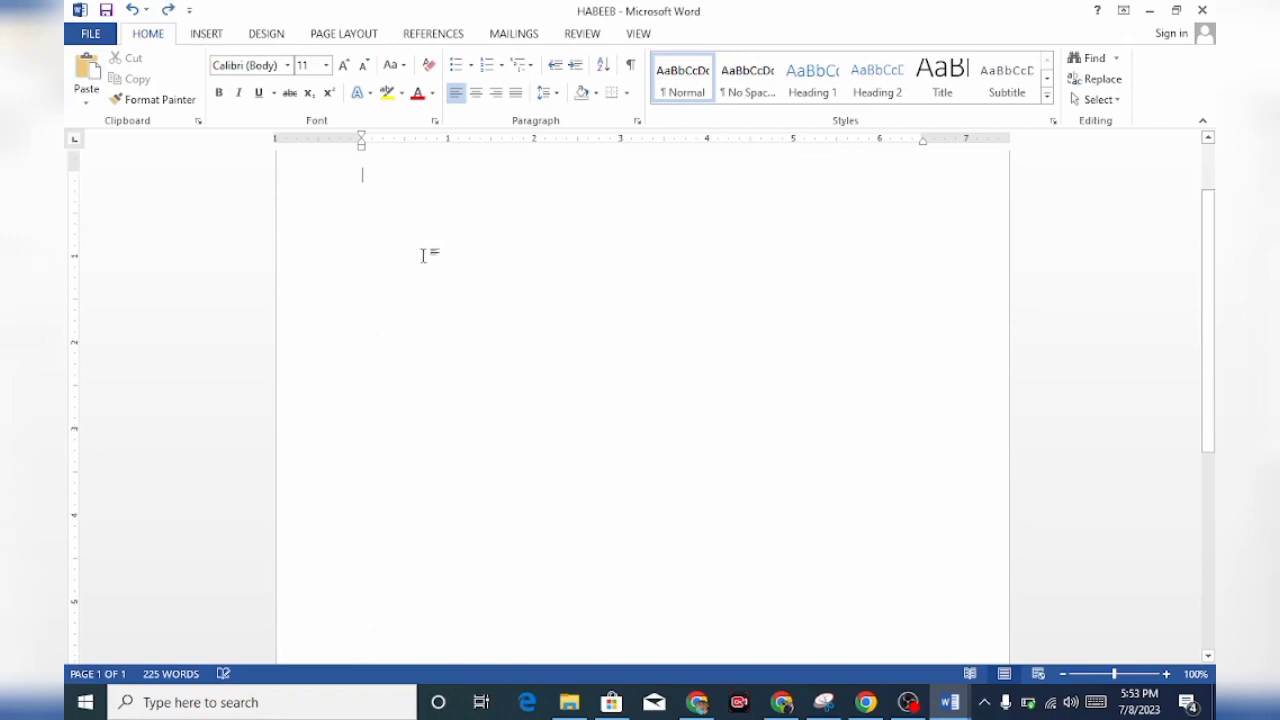
pyautogui.click(88, 72)
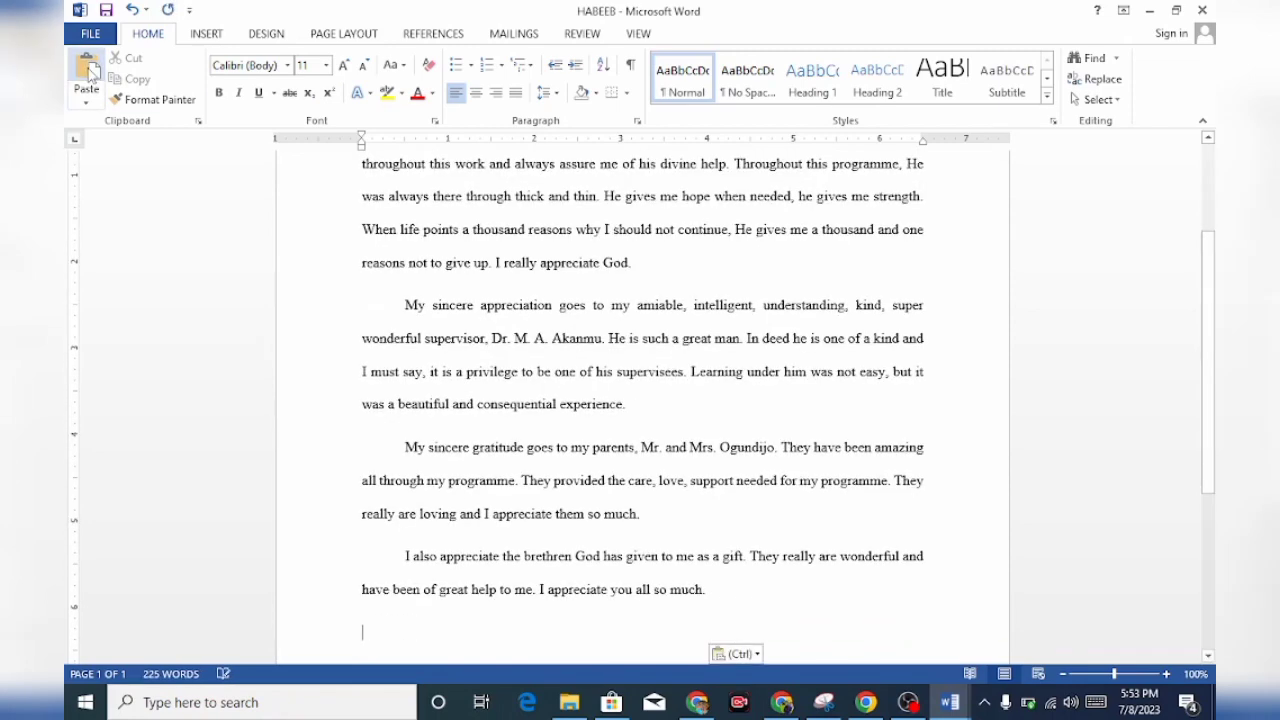
# Change the font of the opening line, "My gratitude firstly goes to God…", to Arial Black
pyautogui.scroll(4, 1211, 347)
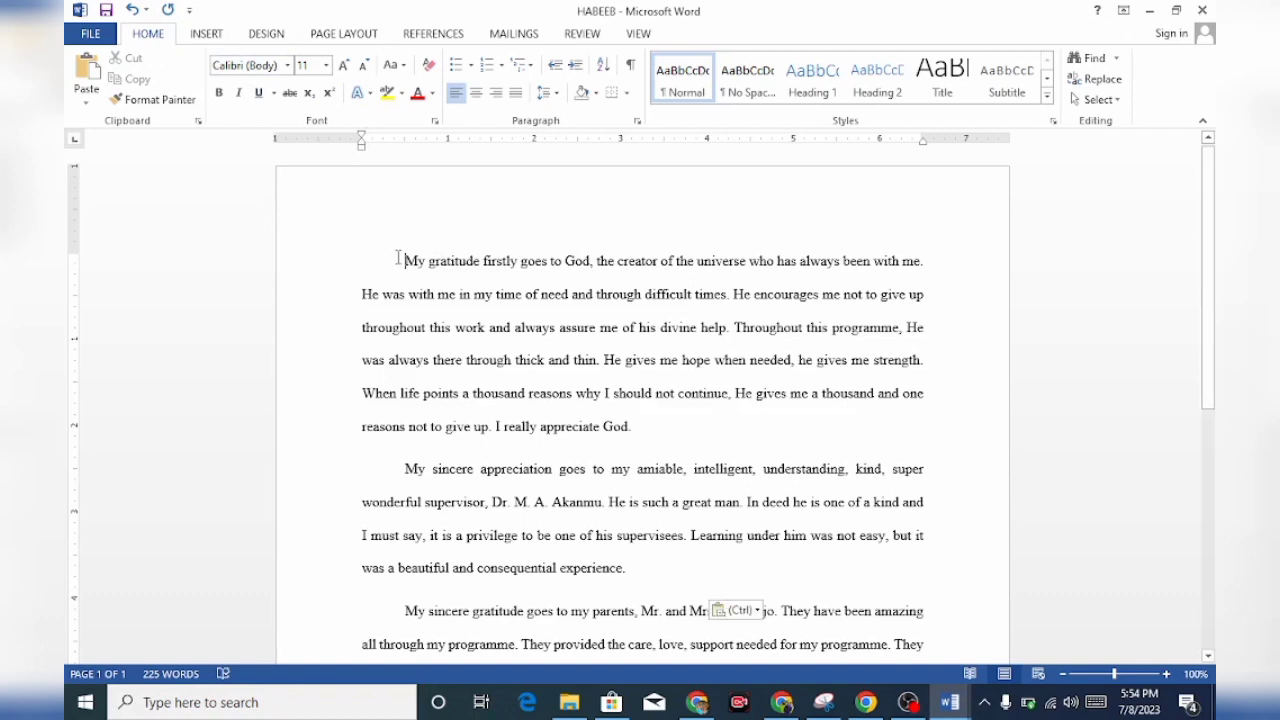
pyautogui.moveTo(404, 262); pyautogui.dragTo(510, 280)
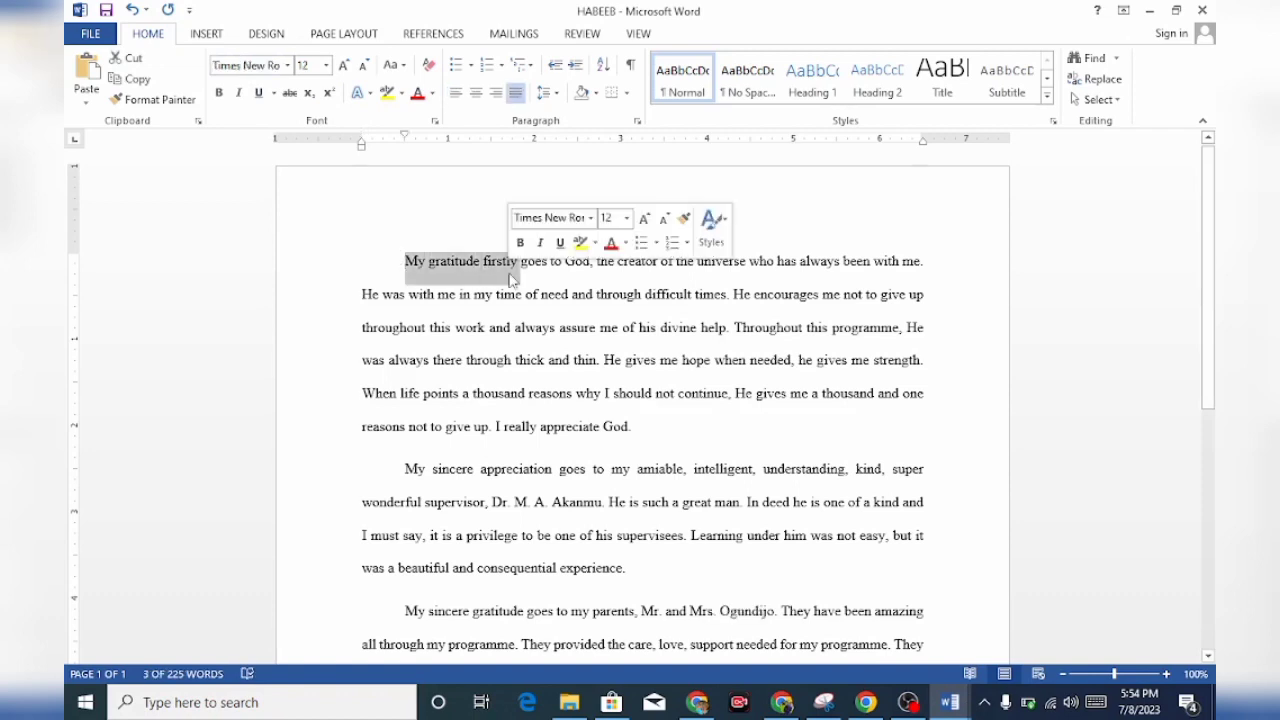
pyautogui.click(383, 260)
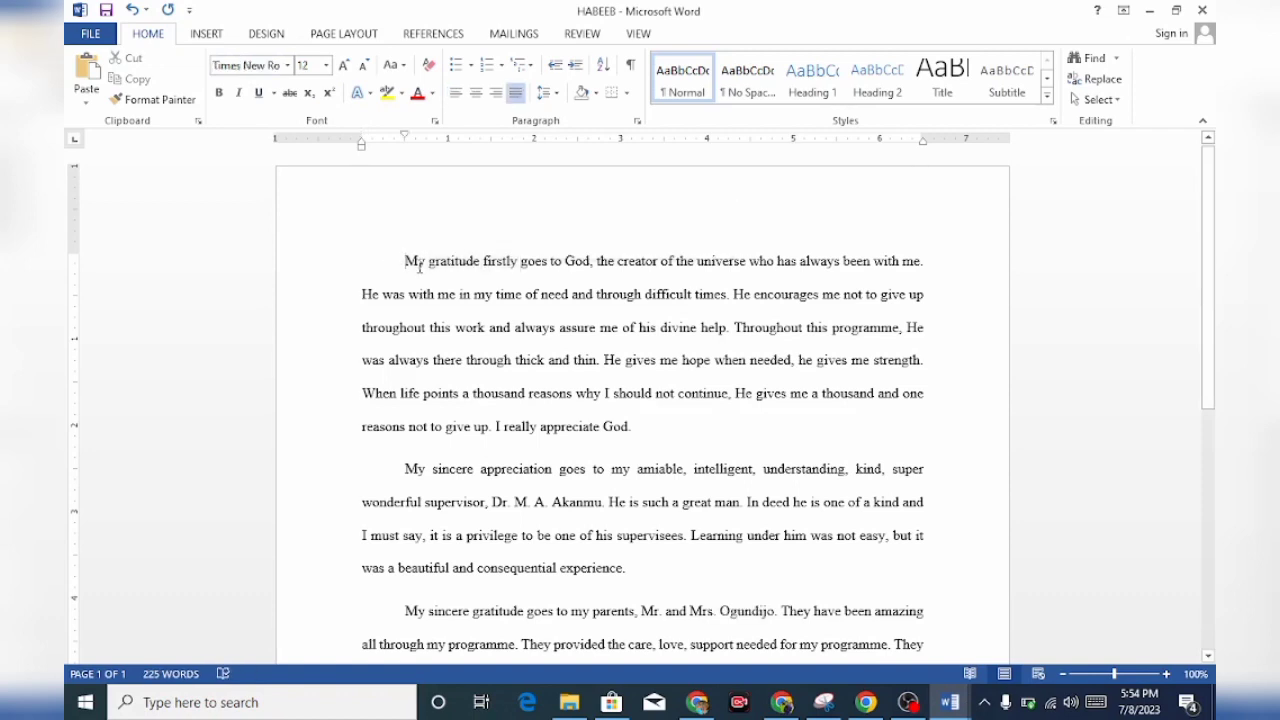
pyautogui.moveTo(405, 262); pyautogui.dragTo(942, 247)
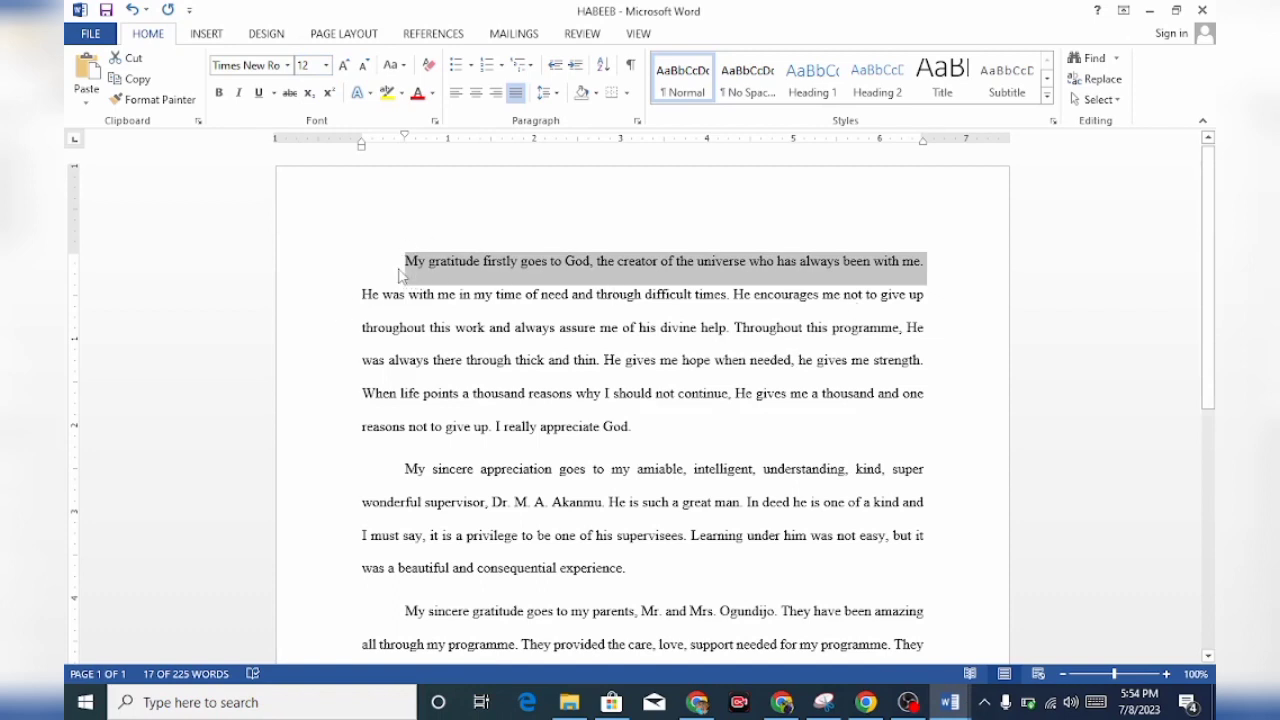
pyautogui.click(289, 65)
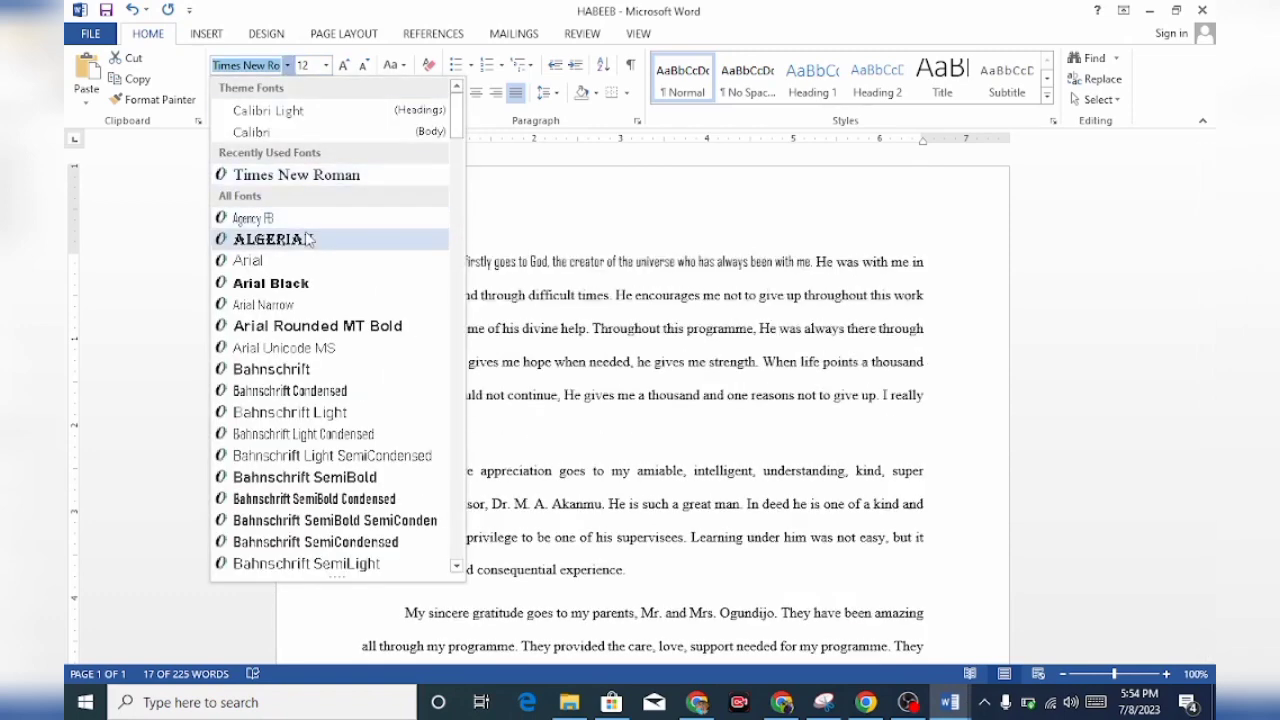
pyautogui.click(292, 286)
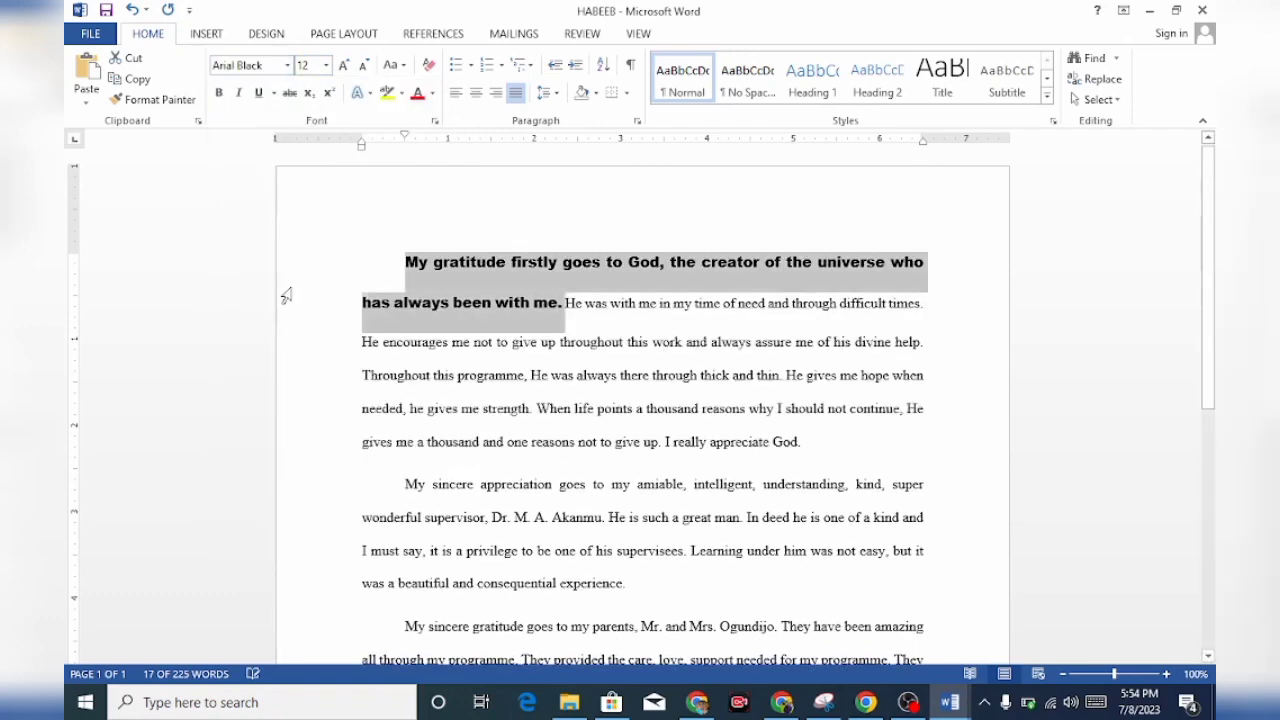
# Separate the opening sentence with two paragraph breaks and set the following line, starting "He was with me", to font size 18
pyautogui.click(565, 303)
pyautogui.press('Return')
pyautogui.press('Return')
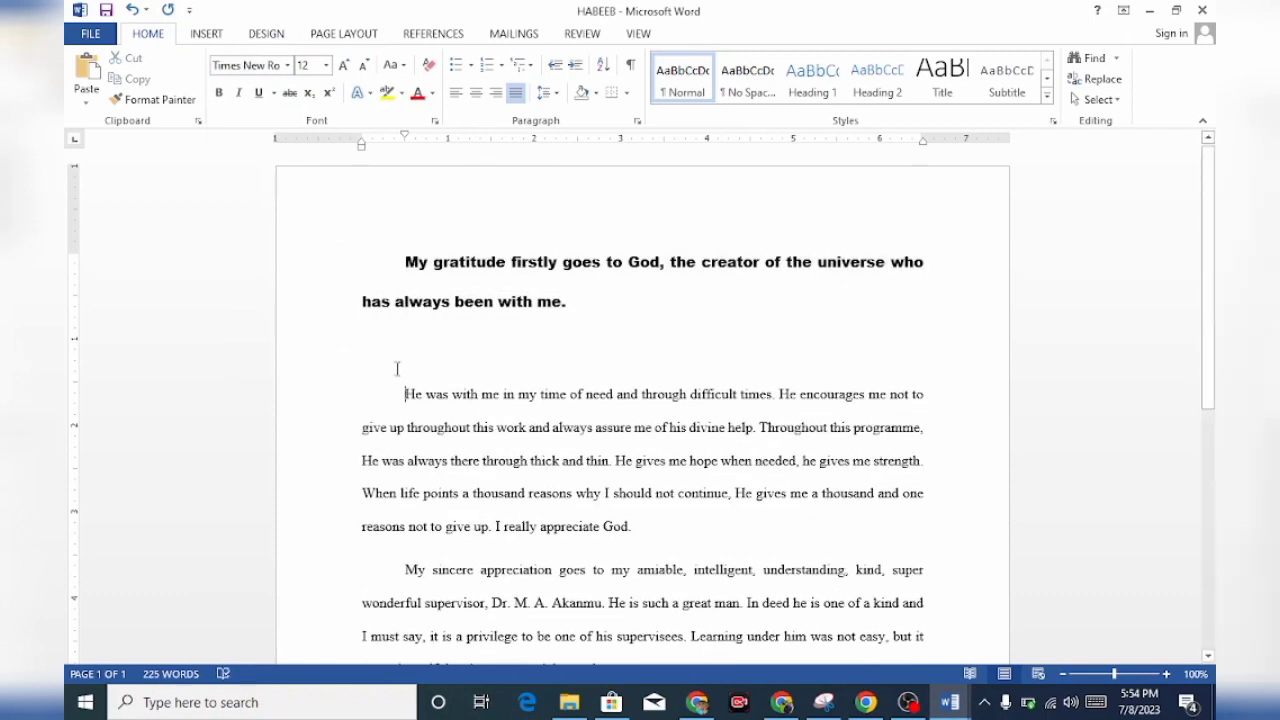
pyautogui.moveTo(403, 394); pyautogui.dragTo(946, 391)
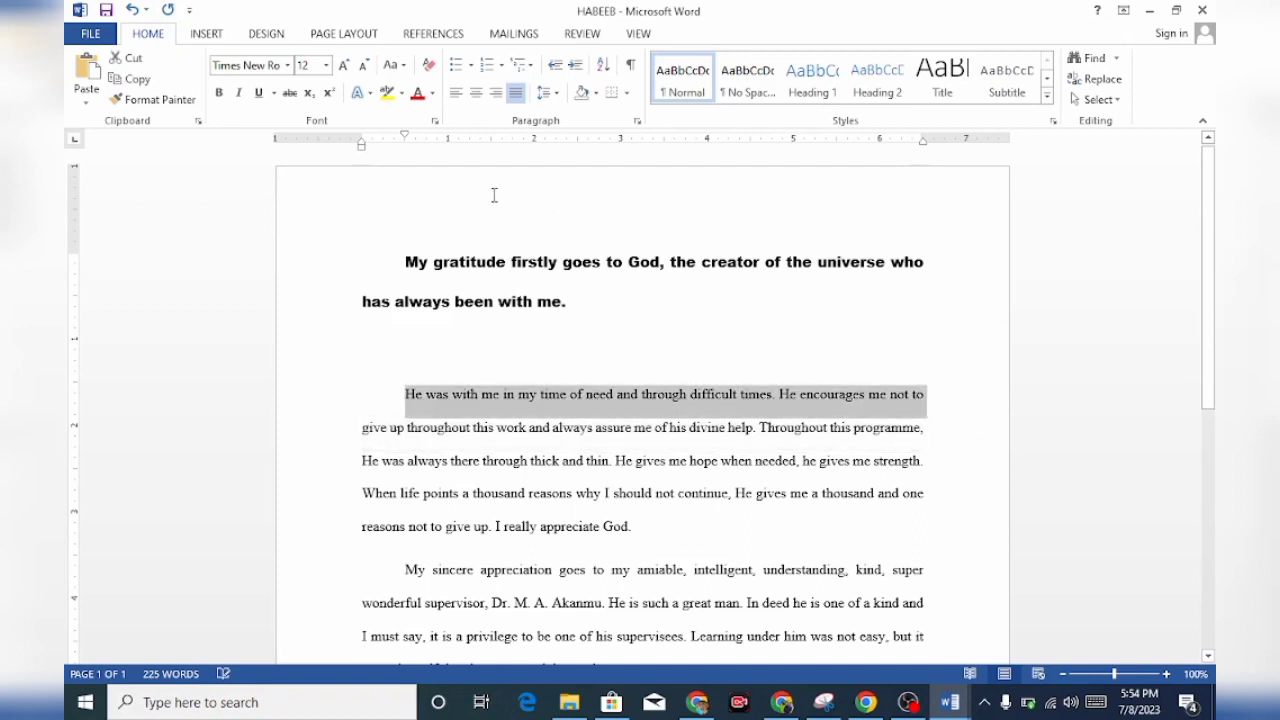
pyautogui.click(326, 66)
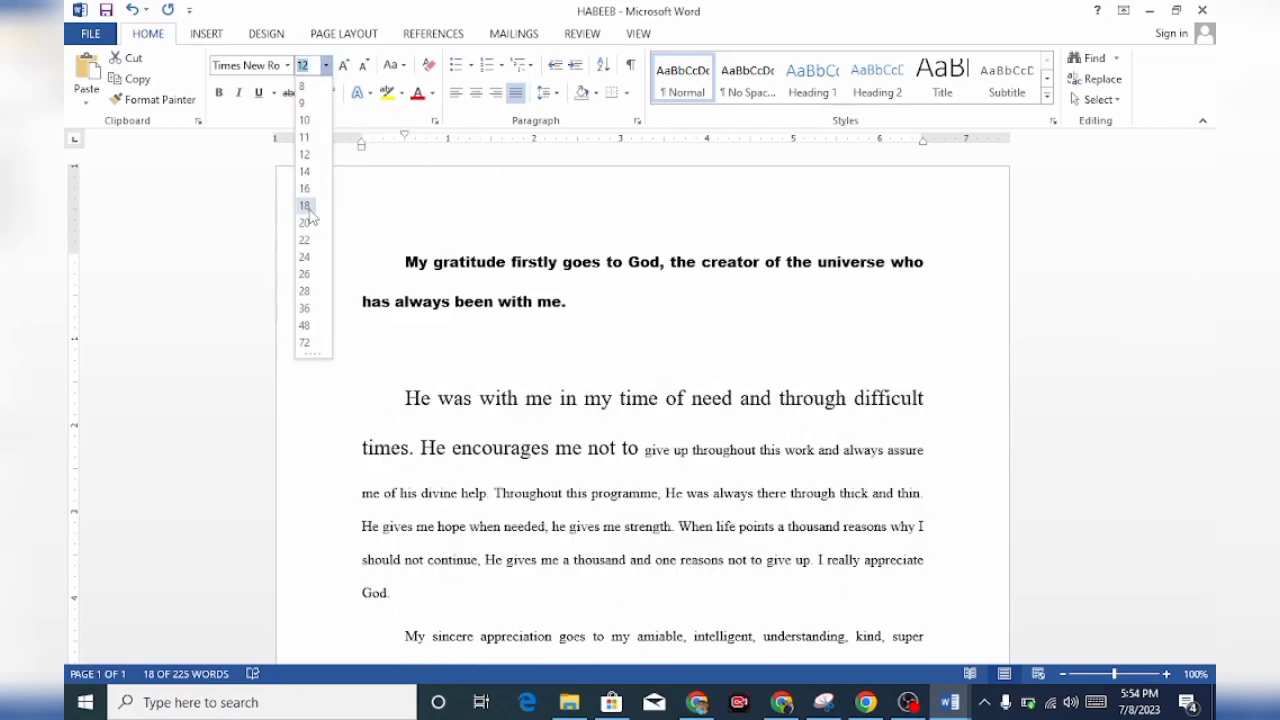
pyautogui.click(307, 206)
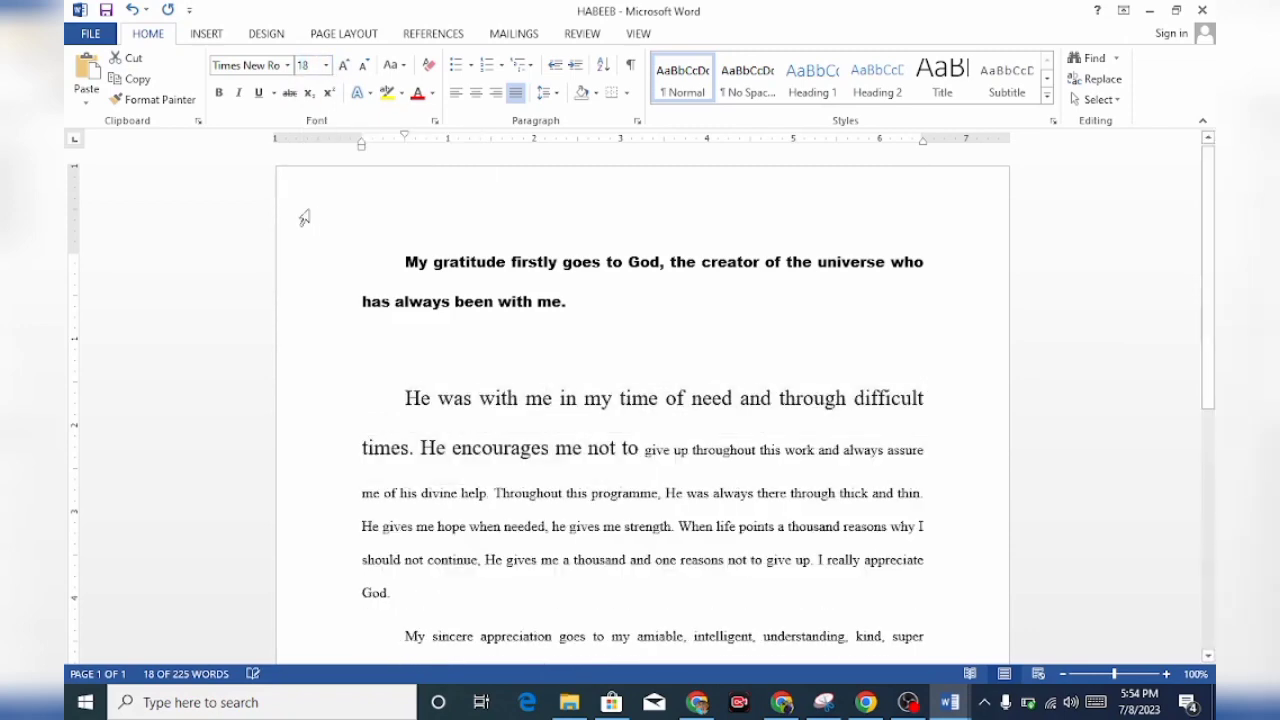
# Separate the enlarged text ending "encourages me not to" from the rest of its paragraph with two paragraph breaks
pyautogui.click(652, 452)
pyautogui.press('Return')
pyautogui.press('Return')
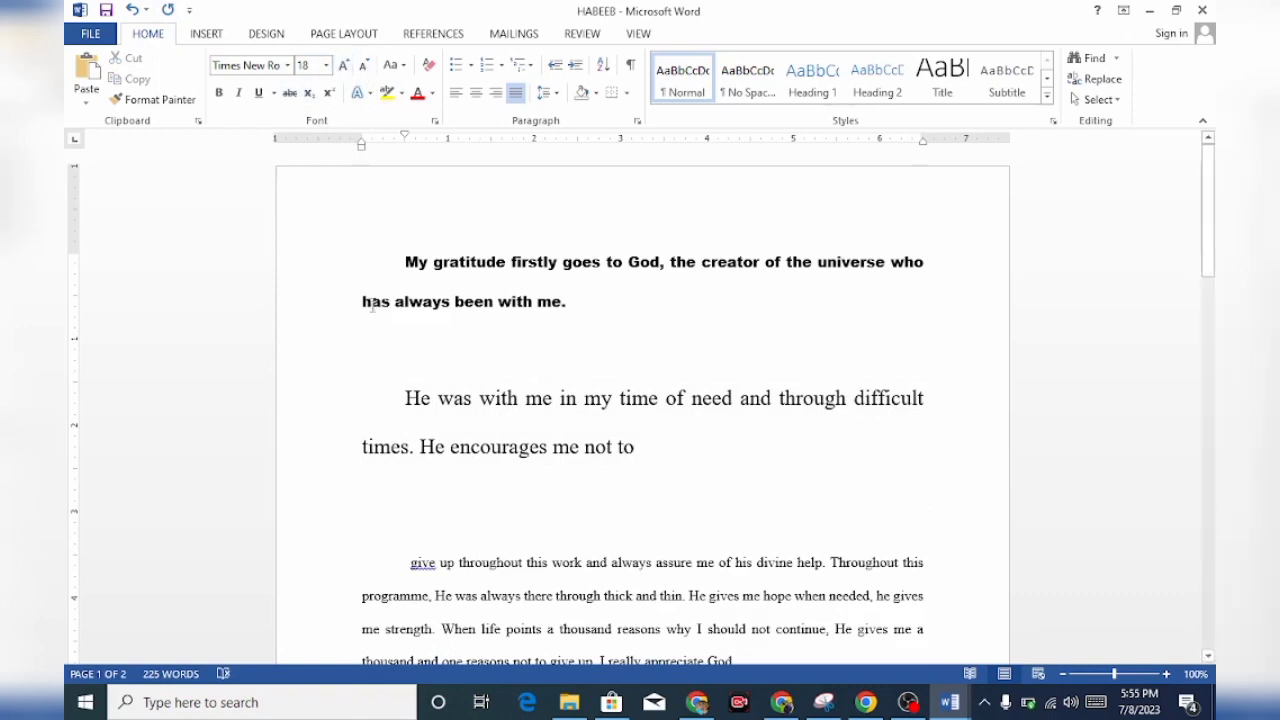
# Reduce the "He was with me…" text stepwise to font size 10 and enlarge it stepwise to 16
pyautogui.moveTo(395, 393); pyautogui.dragTo(659, 486)
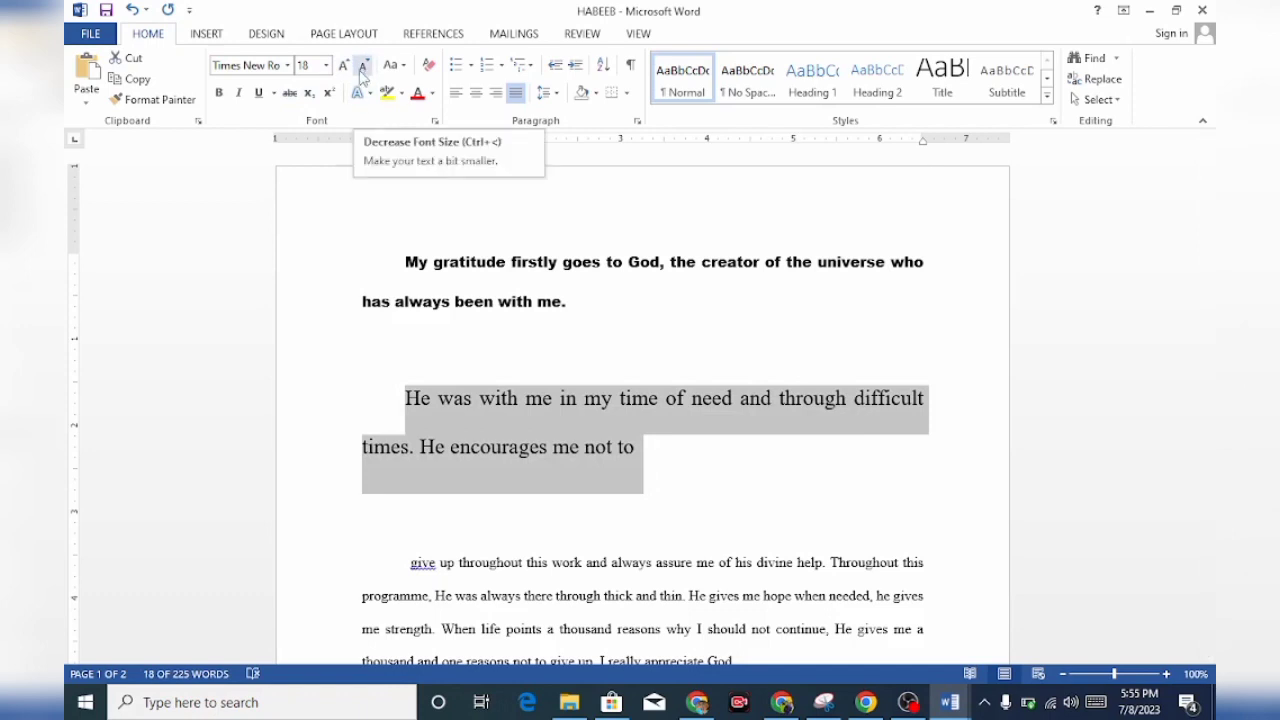
pyautogui.click(362, 66)
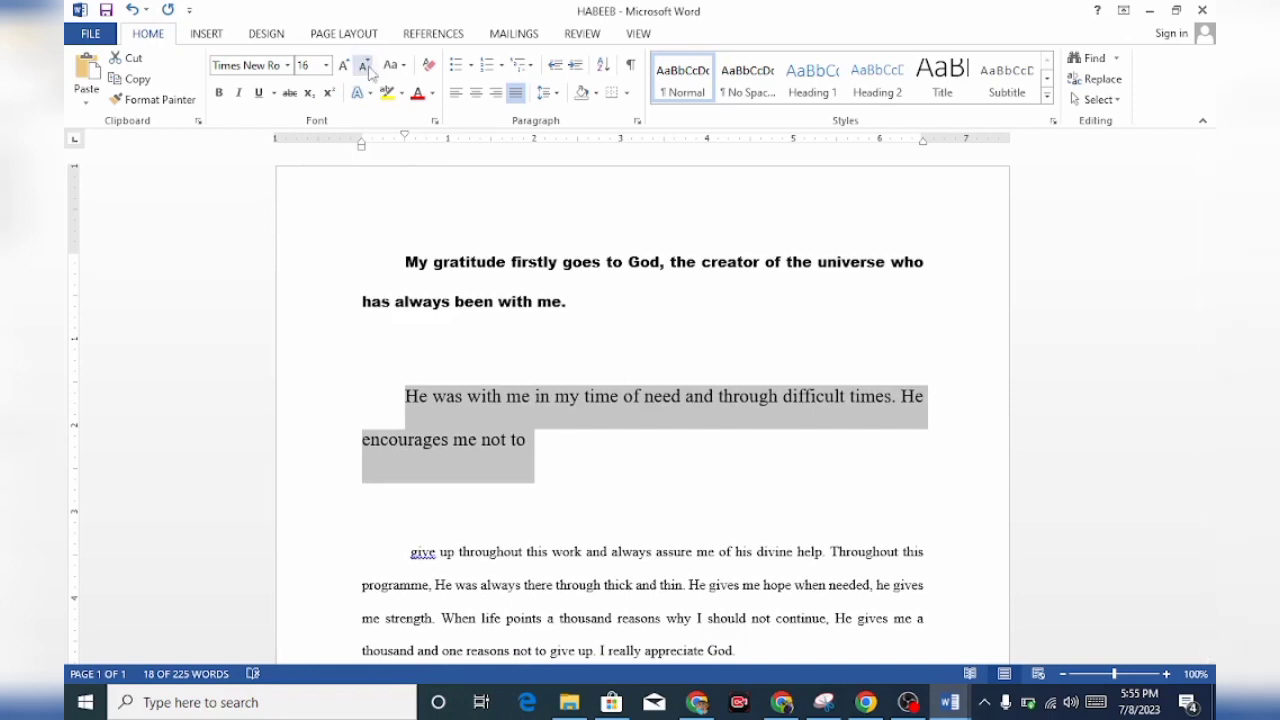
pyautogui.click(366, 66)
pyautogui.click(366, 66)
pyautogui.click(366, 66)
pyautogui.click(366, 66)
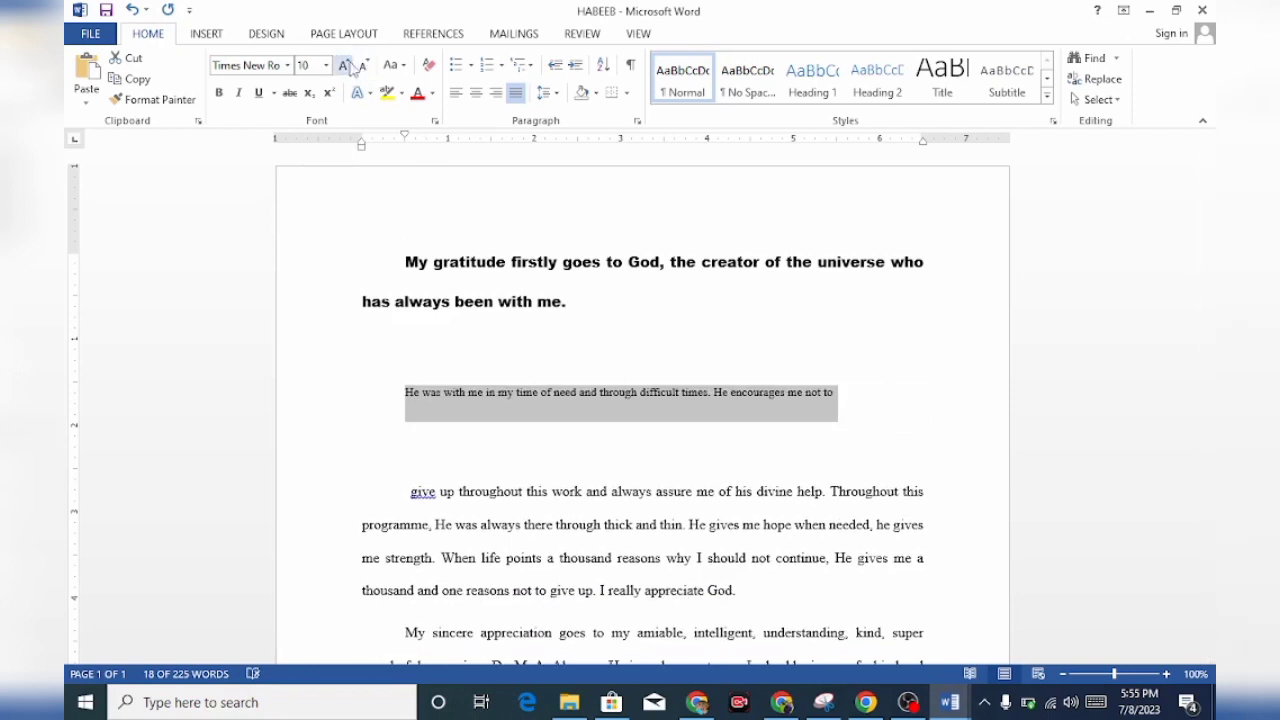
pyautogui.click(343, 65)
pyautogui.click(343, 65)
pyautogui.click(343, 65)
pyautogui.click(343, 65)
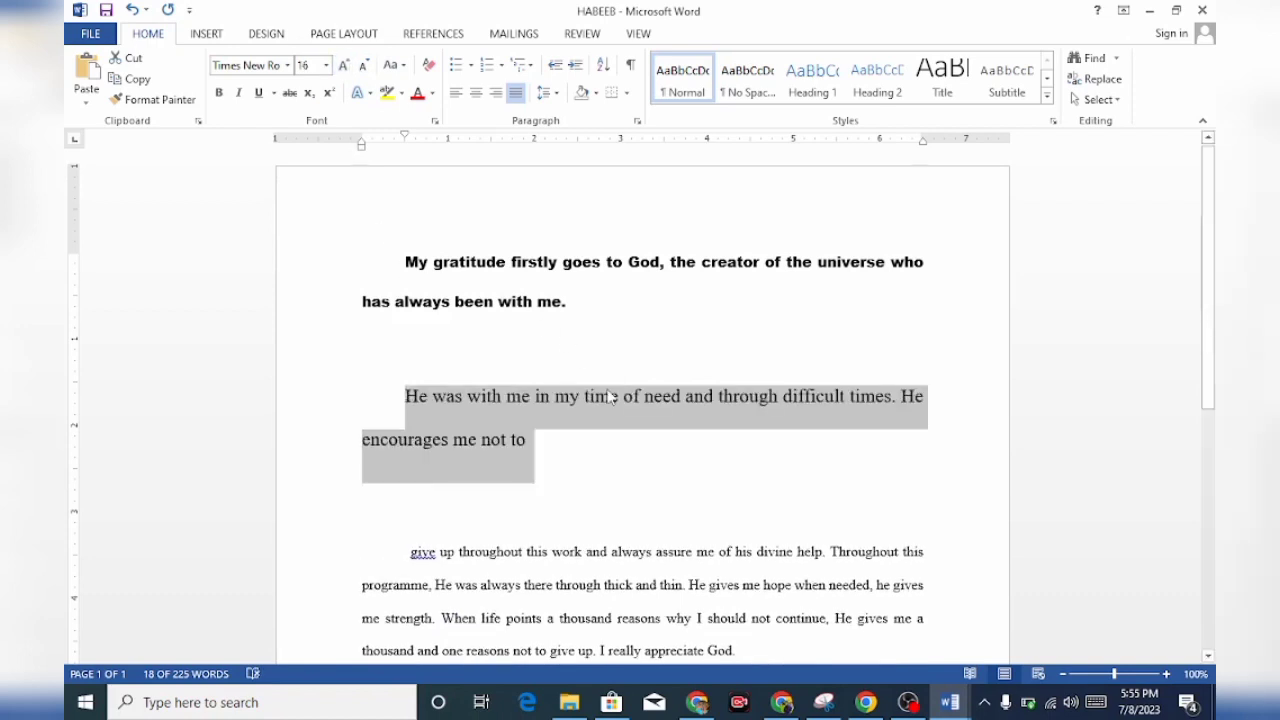
pyautogui.click(636, 445)
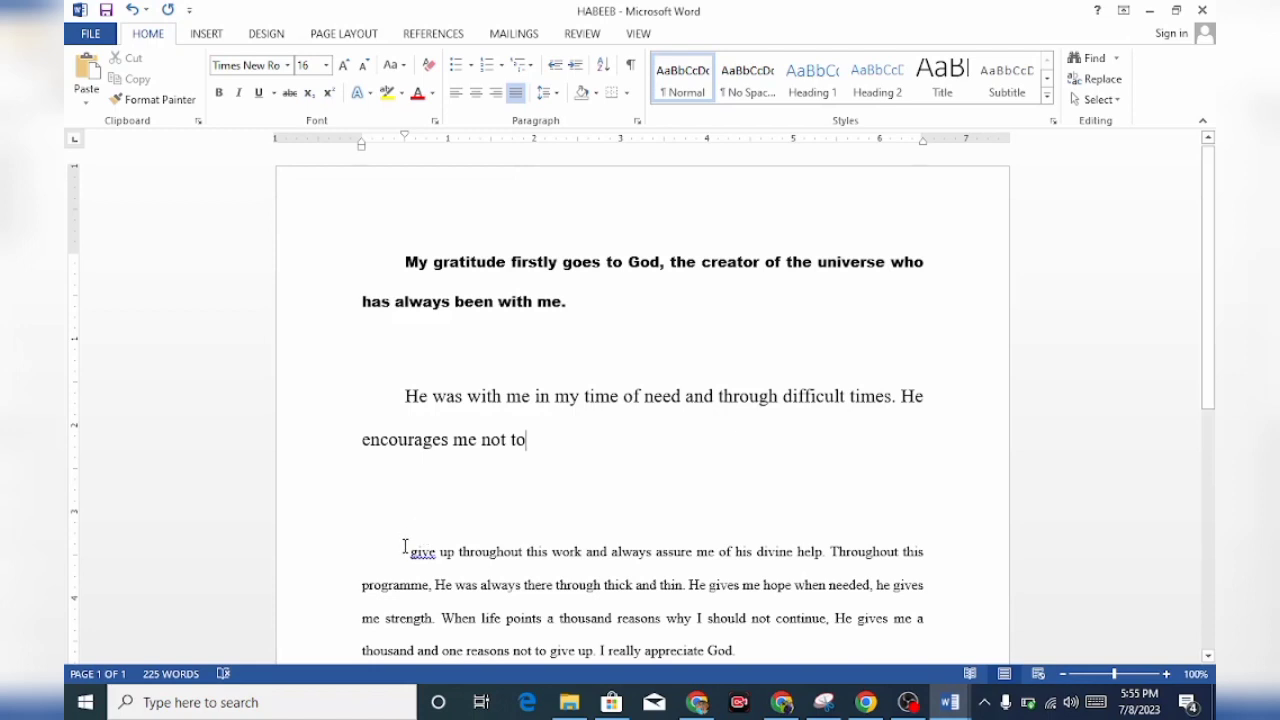
# Make the line starting "give up throughout this work" bold
pyautogui.moveTo(408, 556); pyautogui.dragTo(969, 551)
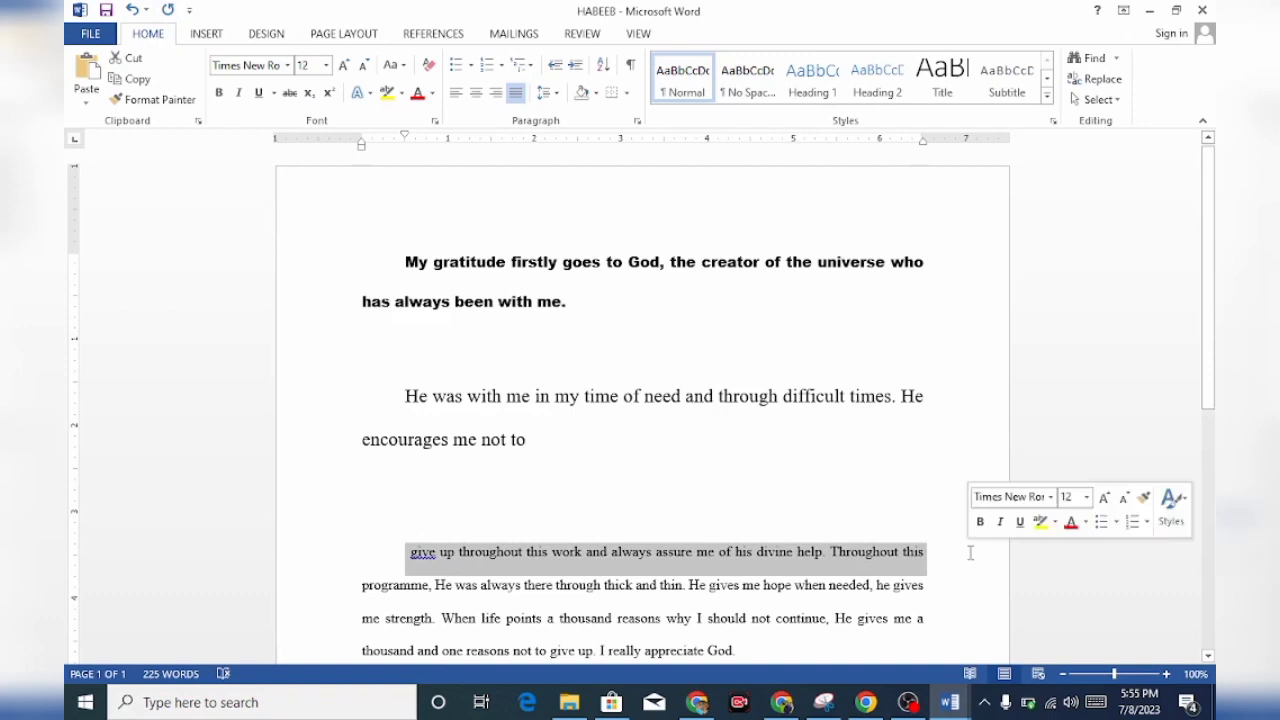
pyautogui.click(219, 94)
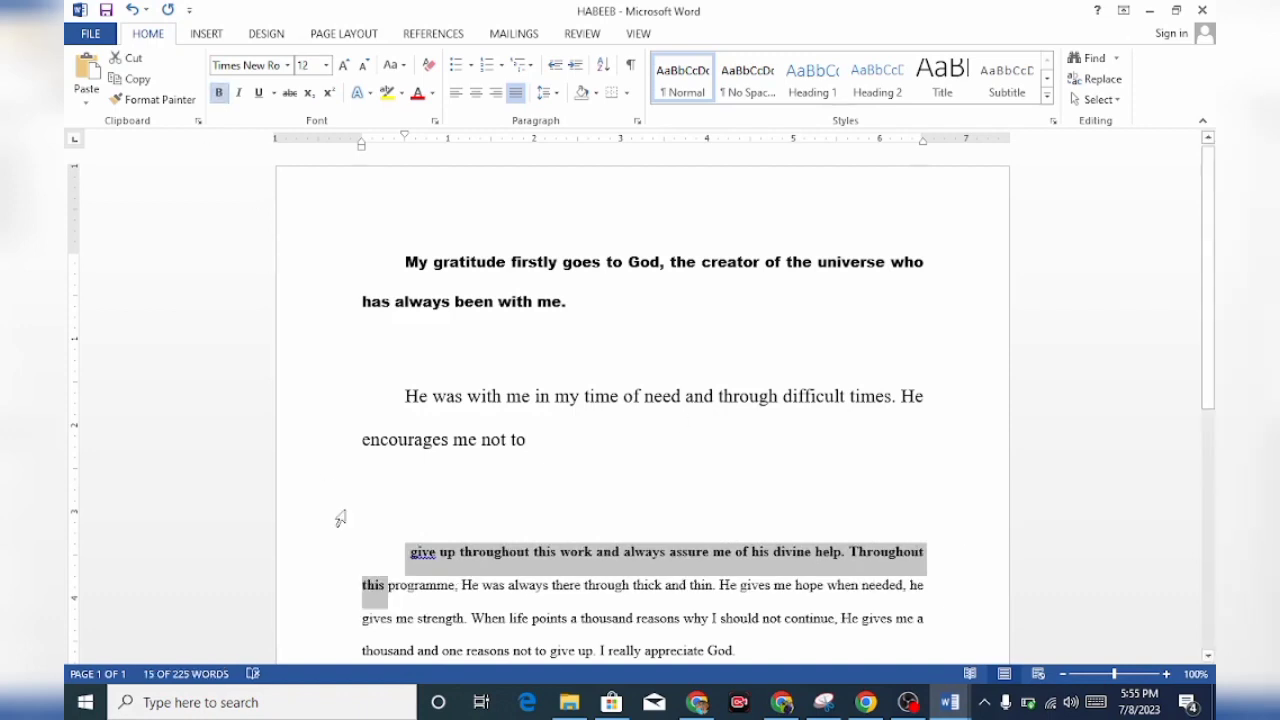
pyautogui.click(389, 585)
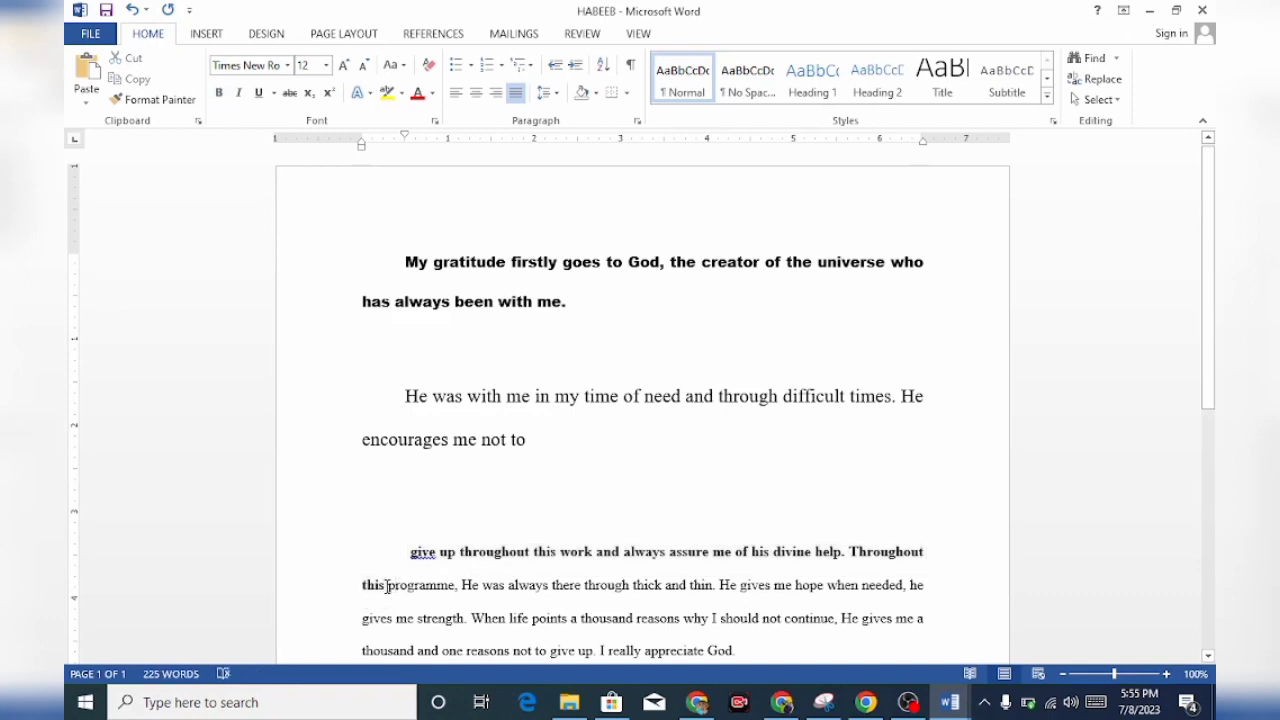
# Try to italicize the enlarged text from "He was with me" to "encourages me not to"
pyautogui.moveTo(387, 587); pyautogui.dragTo(482, 590)
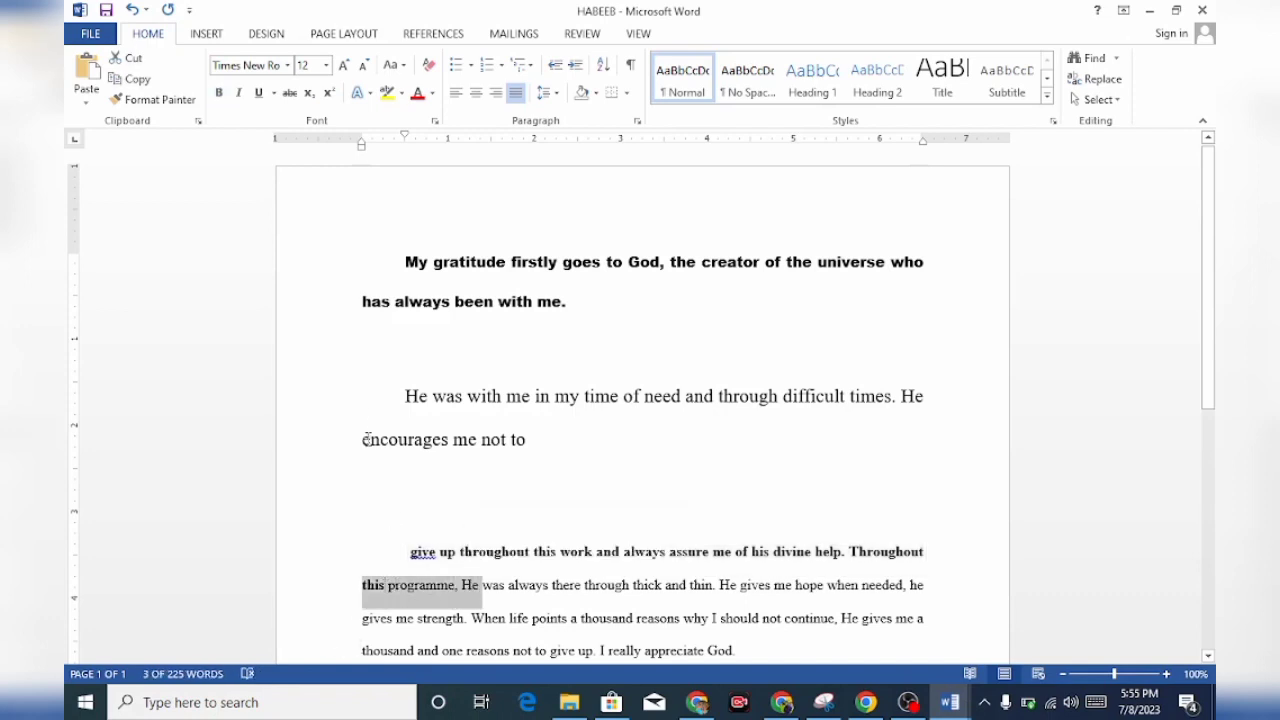
pyautogui.moveTo(408, 352); pyautogui.dragTo(535, 440)
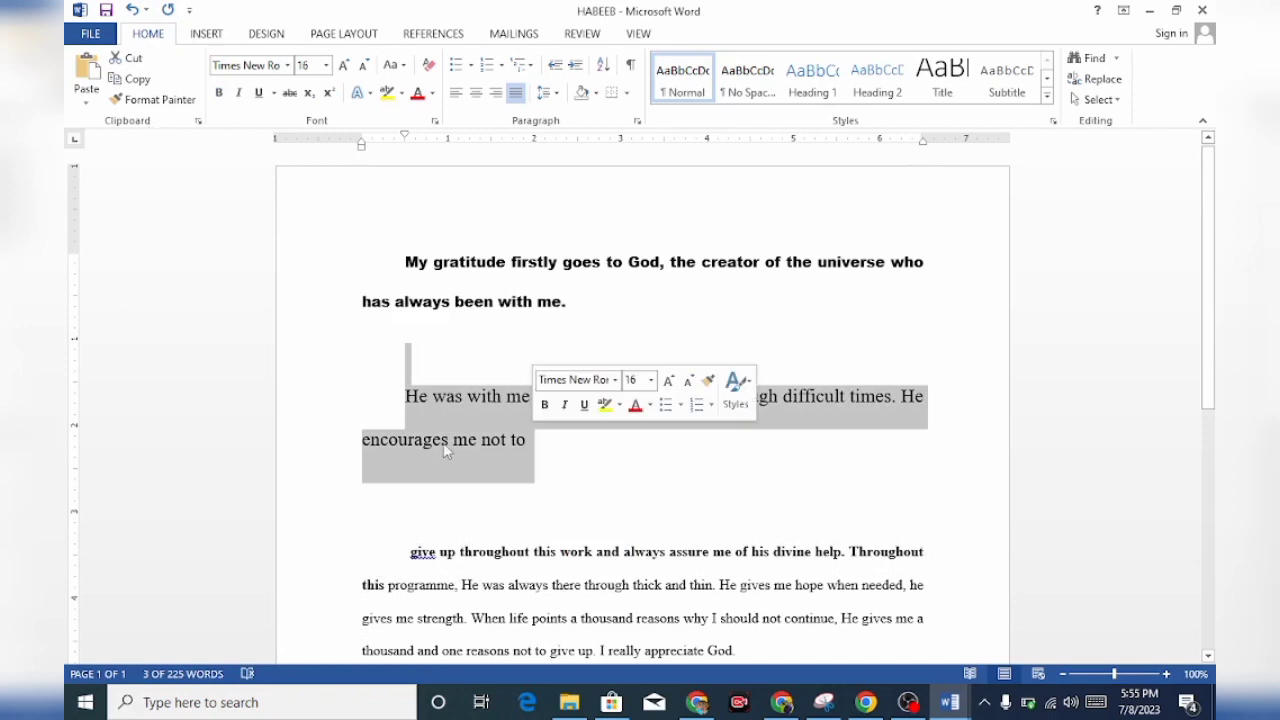
pyautogui.click(566, 403)
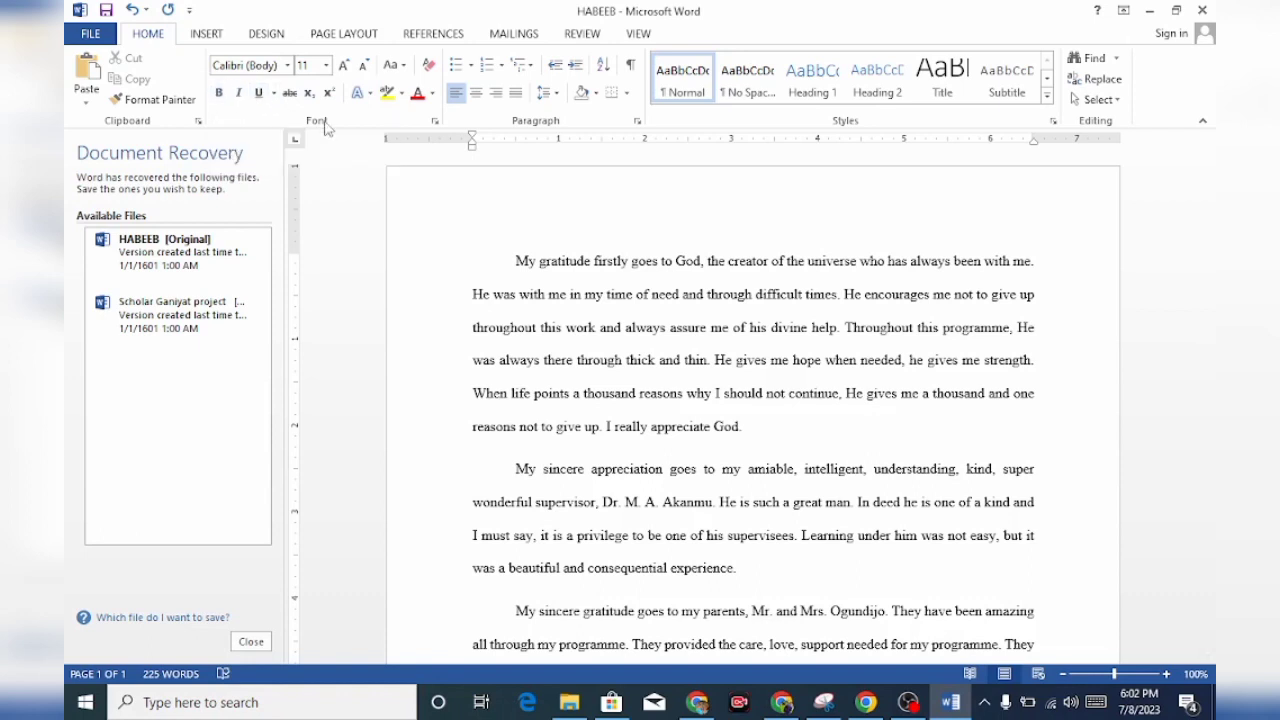
# Make the opening sentence, from "My gratitude firstly" to "always been with me.", bold
pyautogui.moveTo(515, 261); pyautogui.dragTo(535, 262)
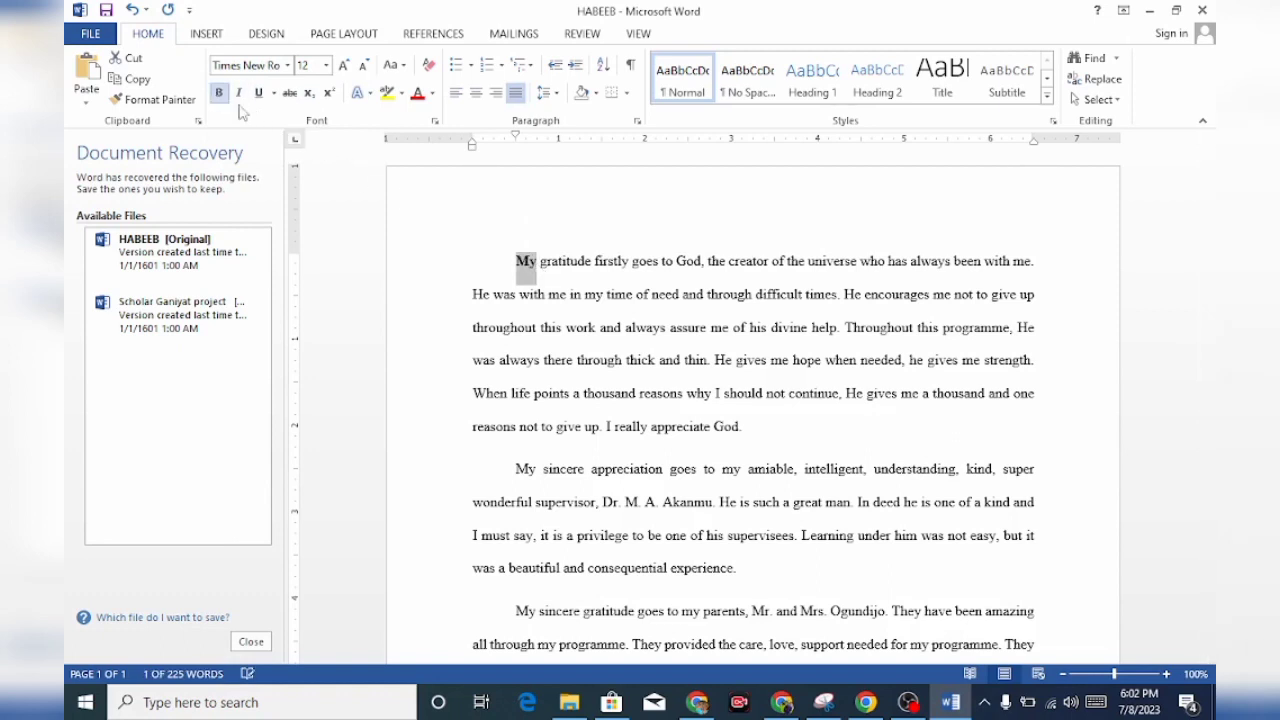
pyautogui.click(447, 253)
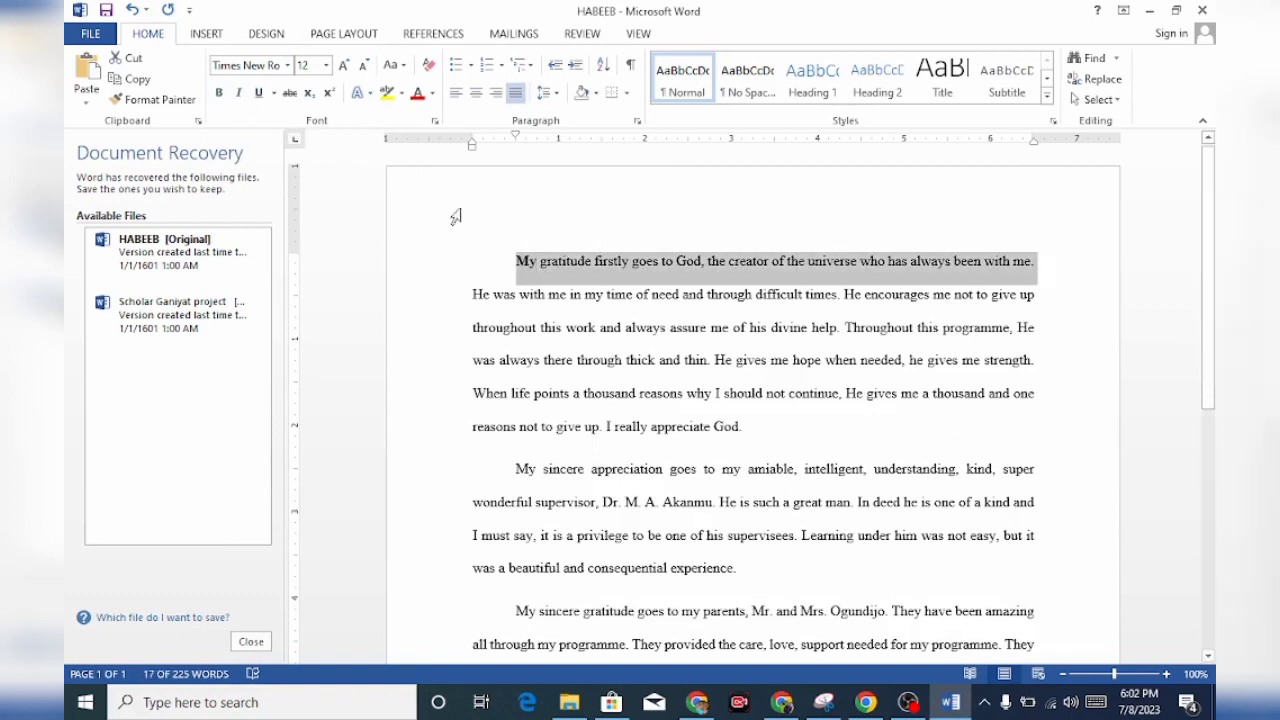
pyautogui.click(219, 92)
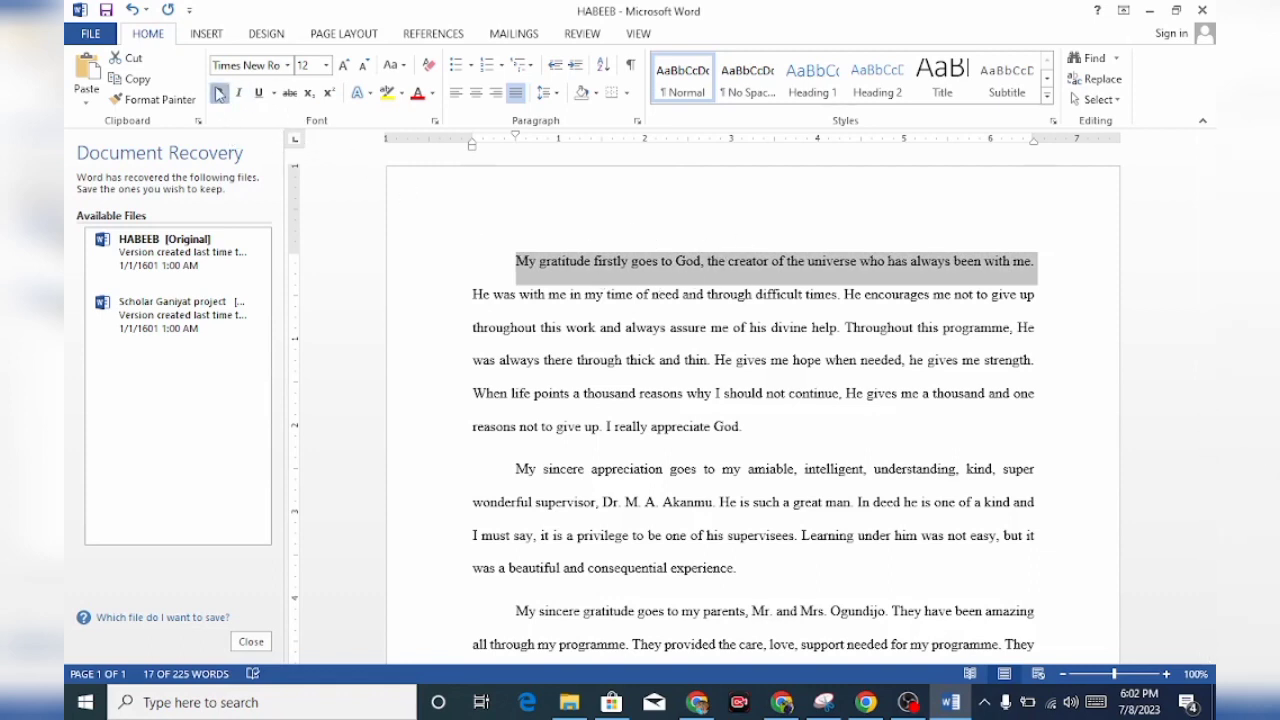
pyautogui.click(481, 235)
# Separate the bold sentence with three paragraph breaks and italicize the following line, starting "He was with me in my time of need"
pyautogui.click(498, 294)
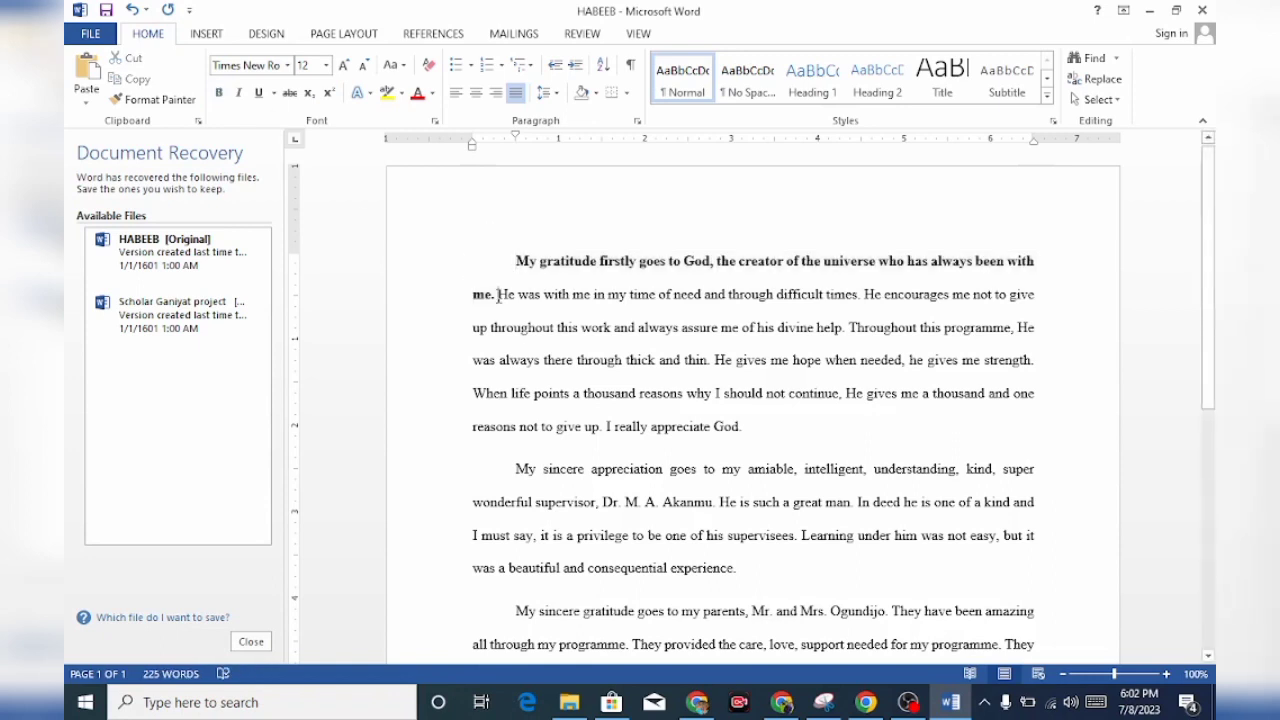
pyautogui.press('Return')
pyautogui.press('Return')
pyautogui.press('Return')
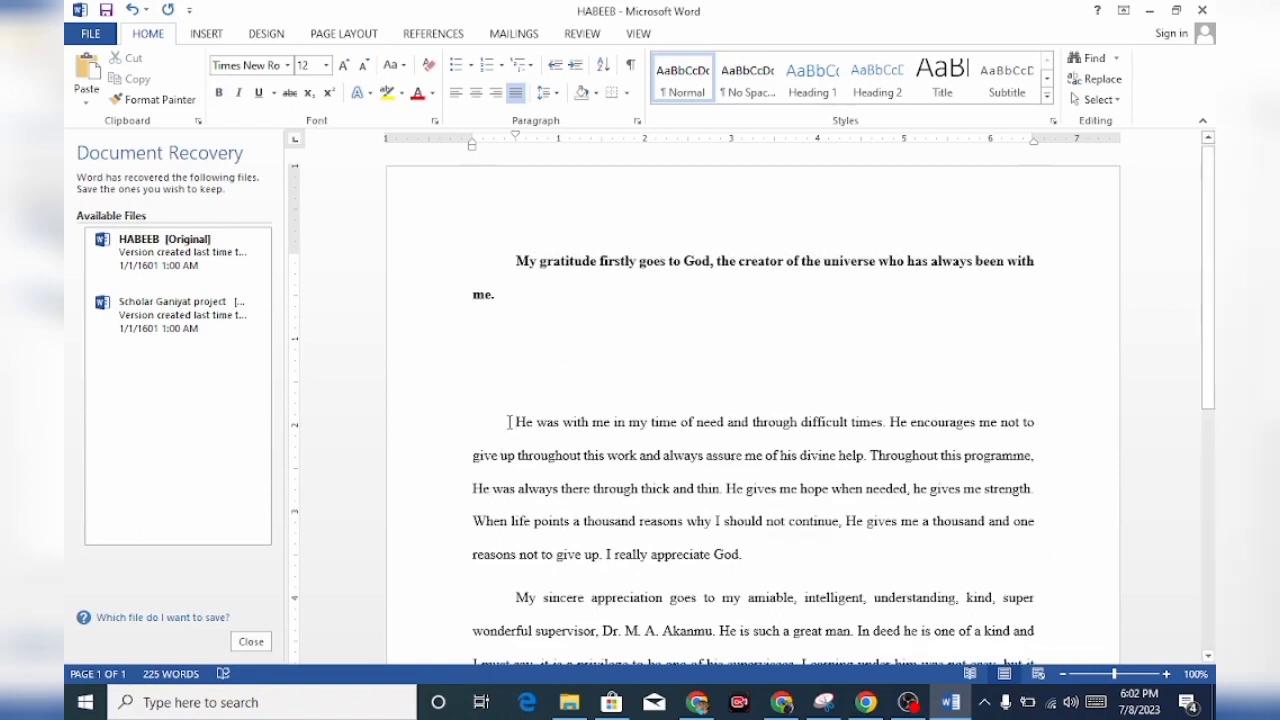
pyautogui.moveTo(510, 422); pyautogui.dragTo(1066, 426)
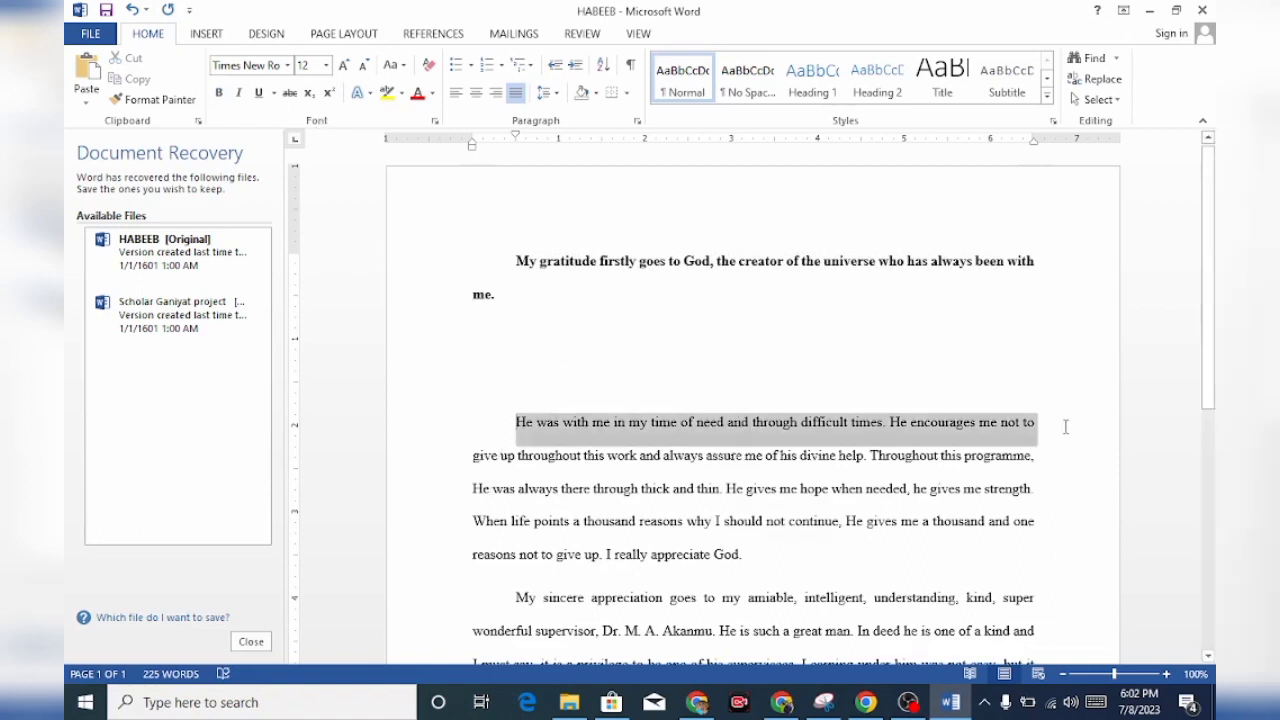
pyautogui.click(239, 94)
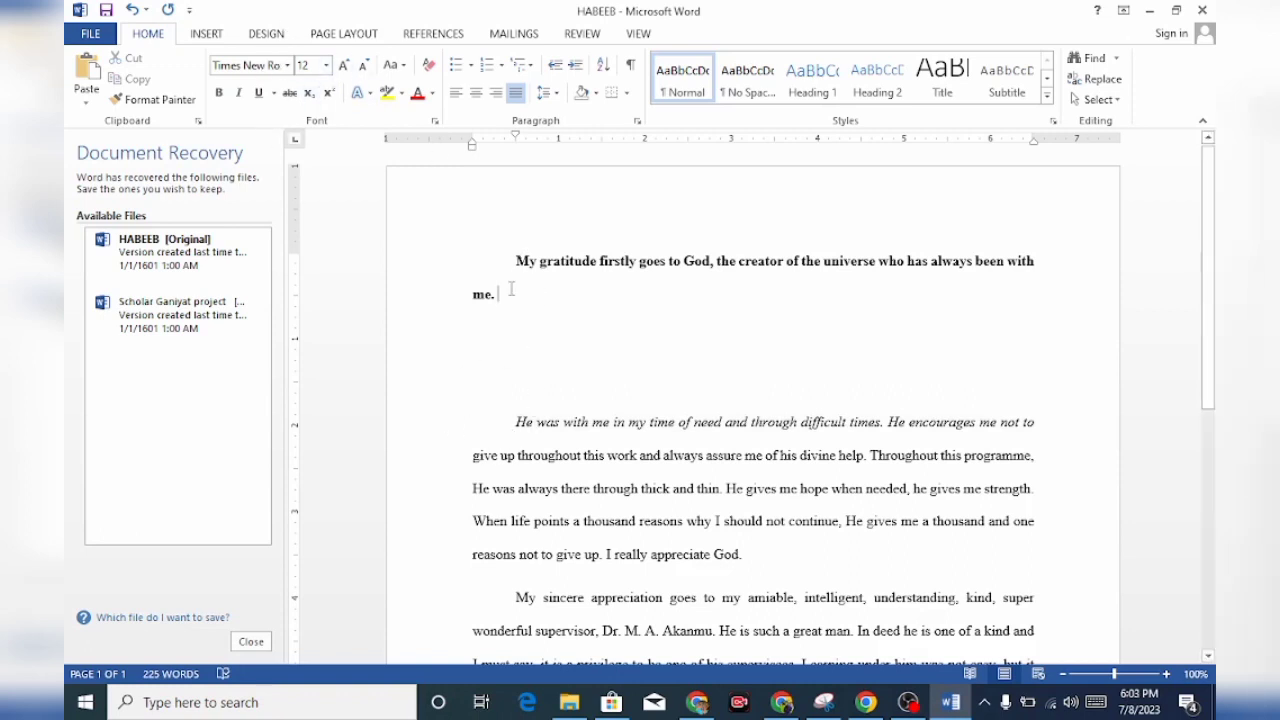
# Change the typeface of the opening sentence, from "My gratitude firstly" to "always been with me.", to Cooper Black
pyautogui.moveTo(515, 253); pyautogui.dragTo(540, 294)
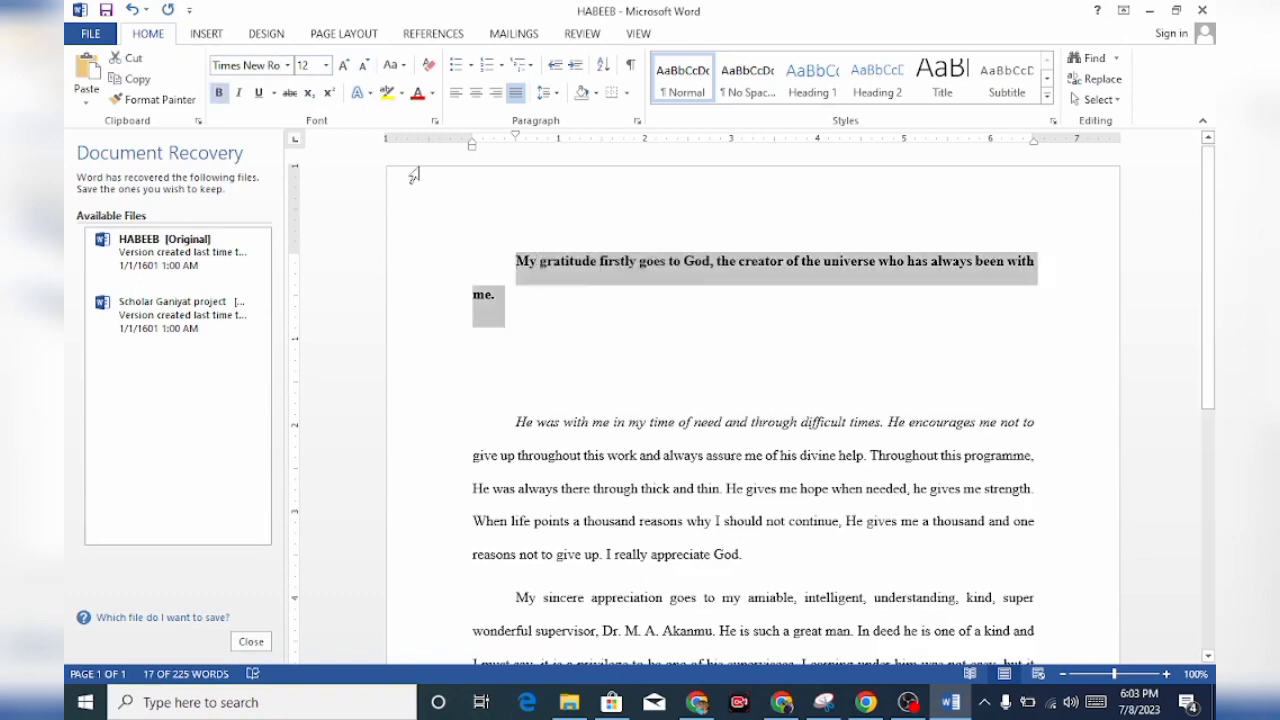
pyautogui.click(287, 65)
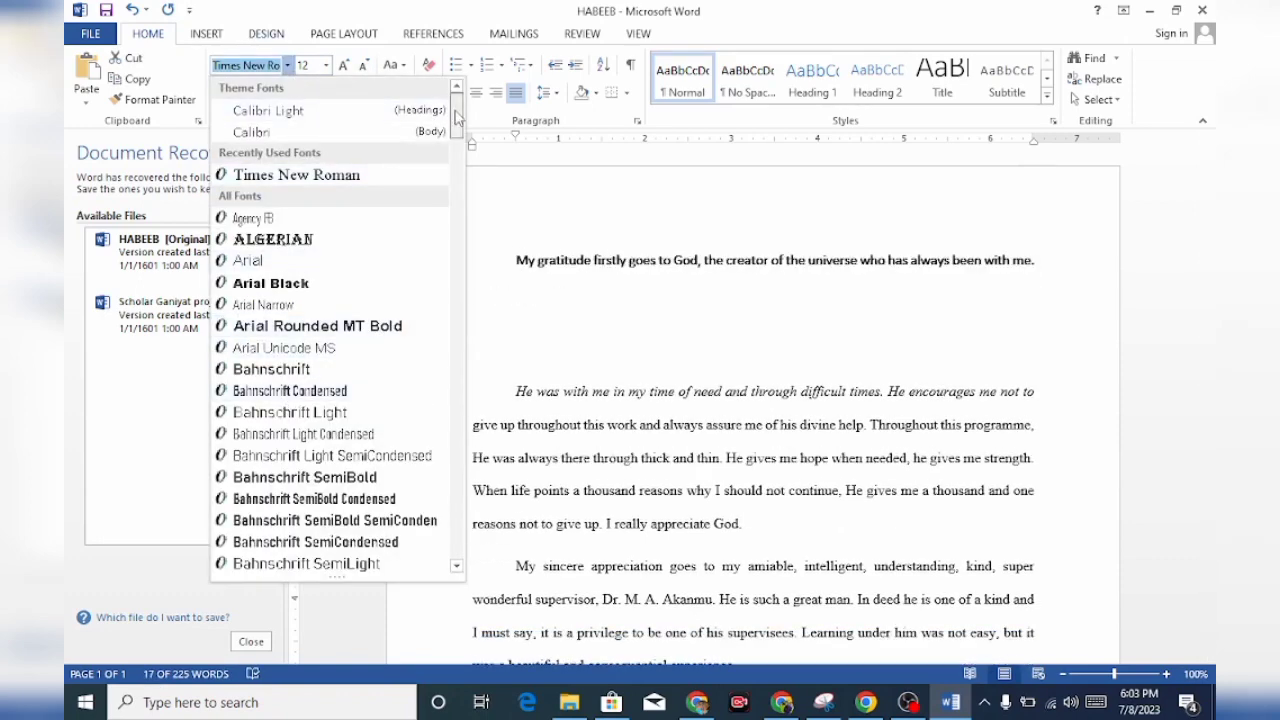
pyautogui.scroll(-20, 439, 309)
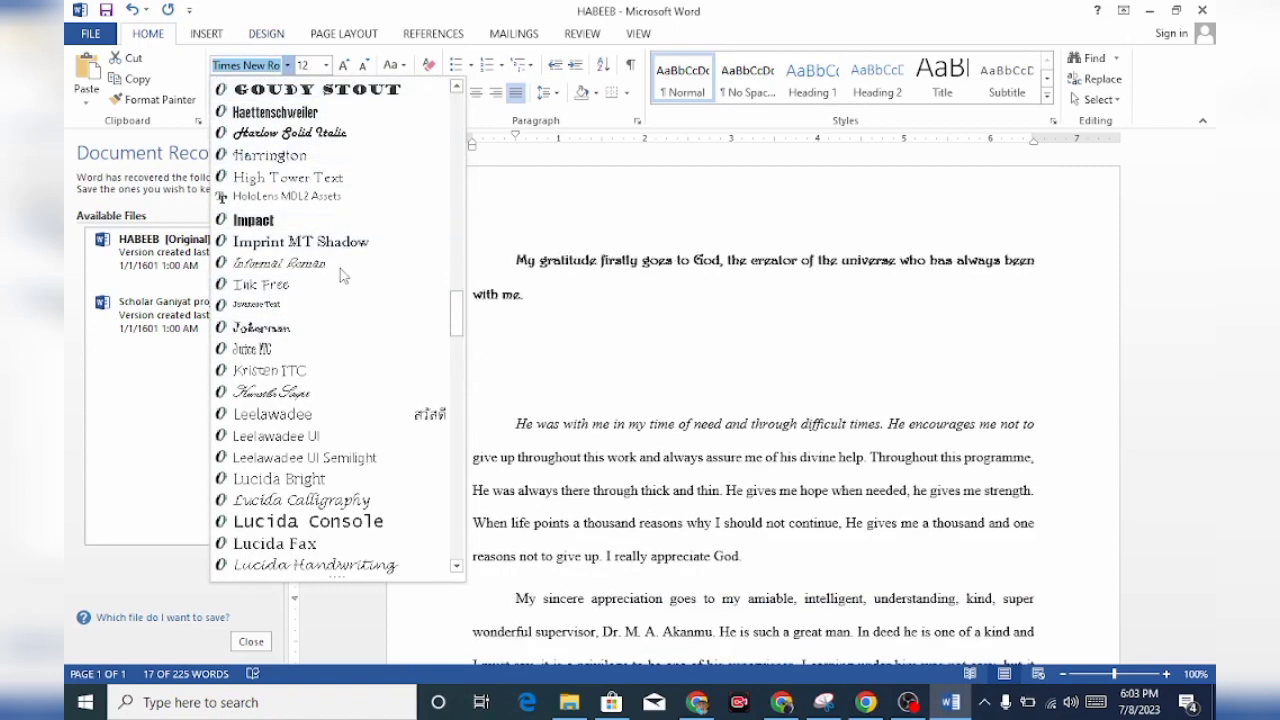
pyautogui.write('C')
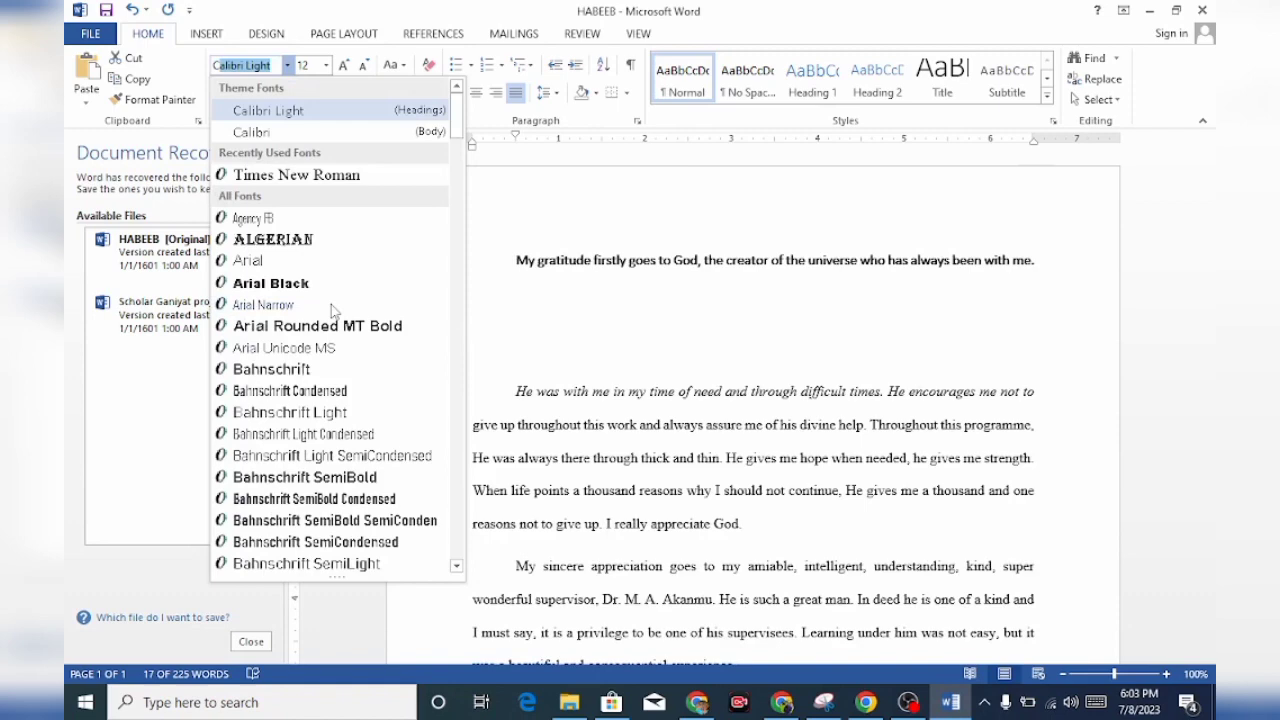
pyautogui.write('op')
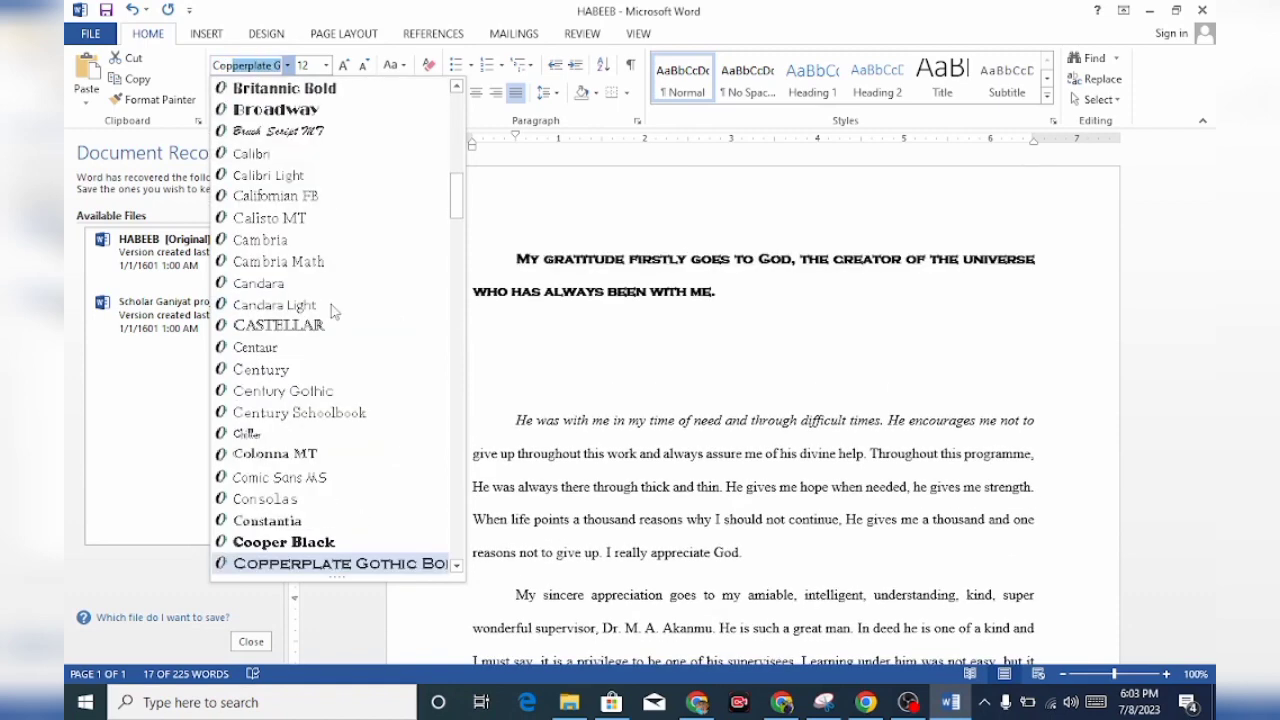
pyautogui.write('p')
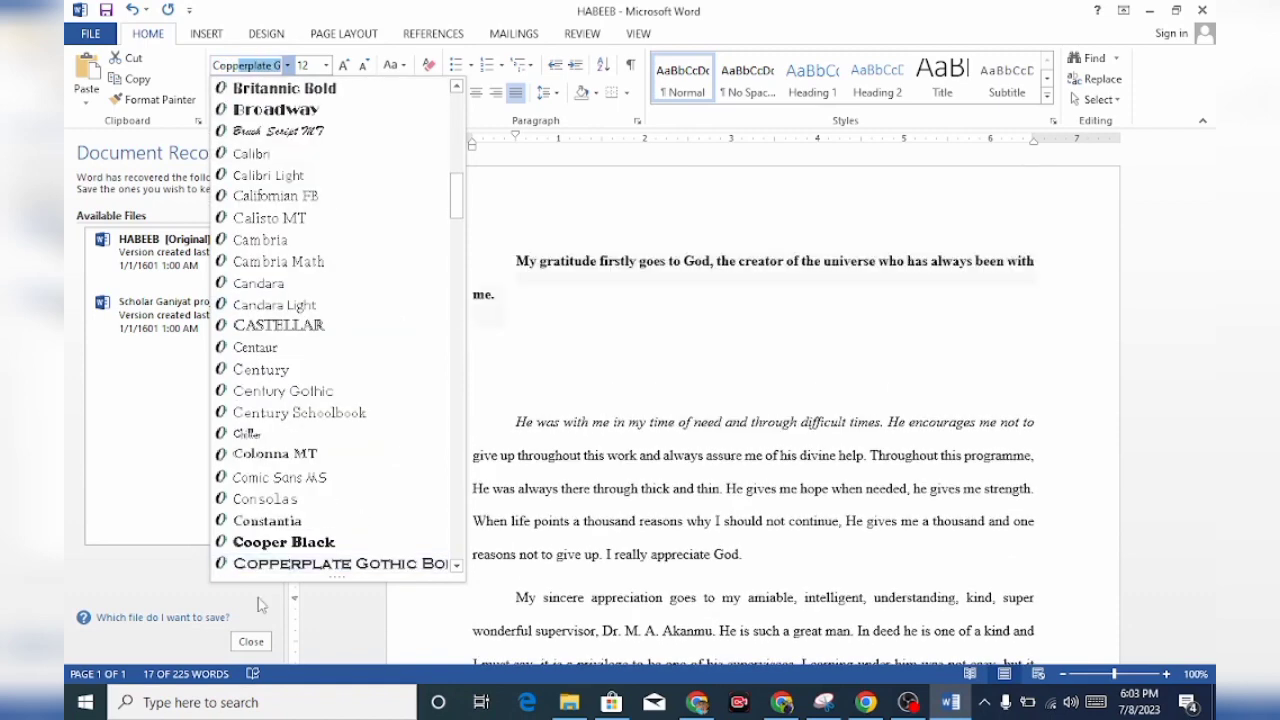
pyautogui.click(286, 542)
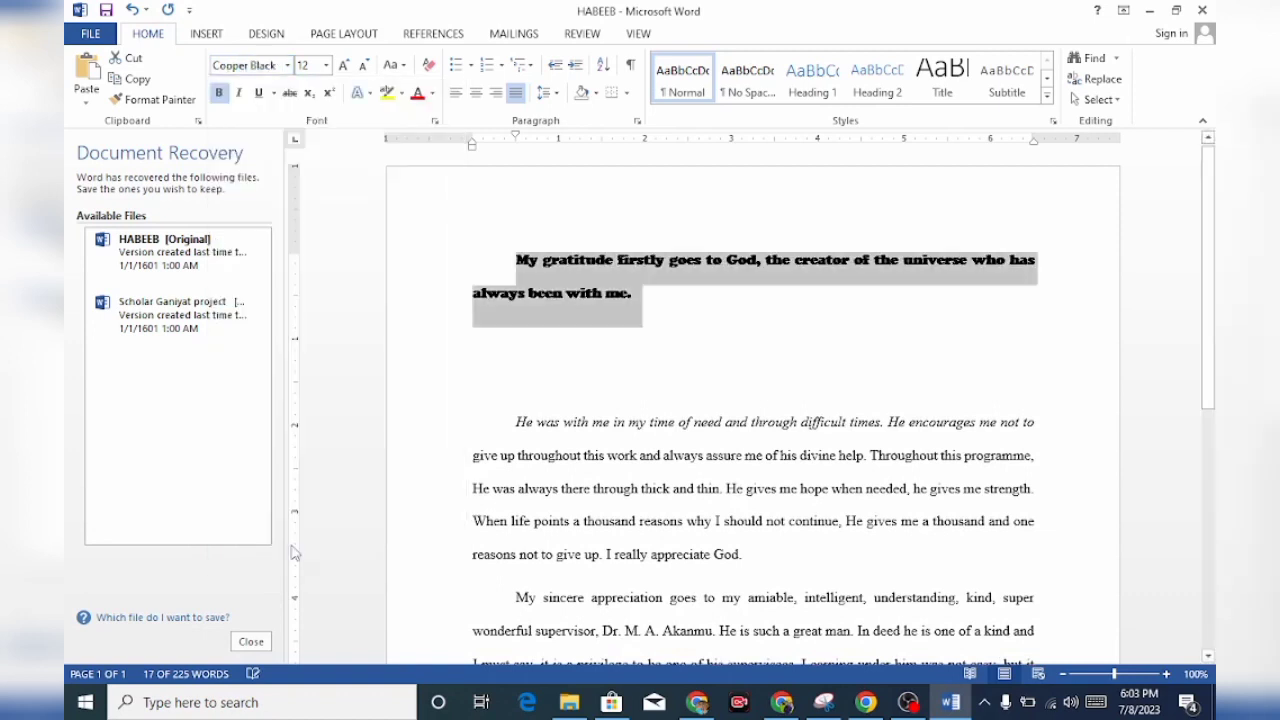
pyautogui.click(703, 362)
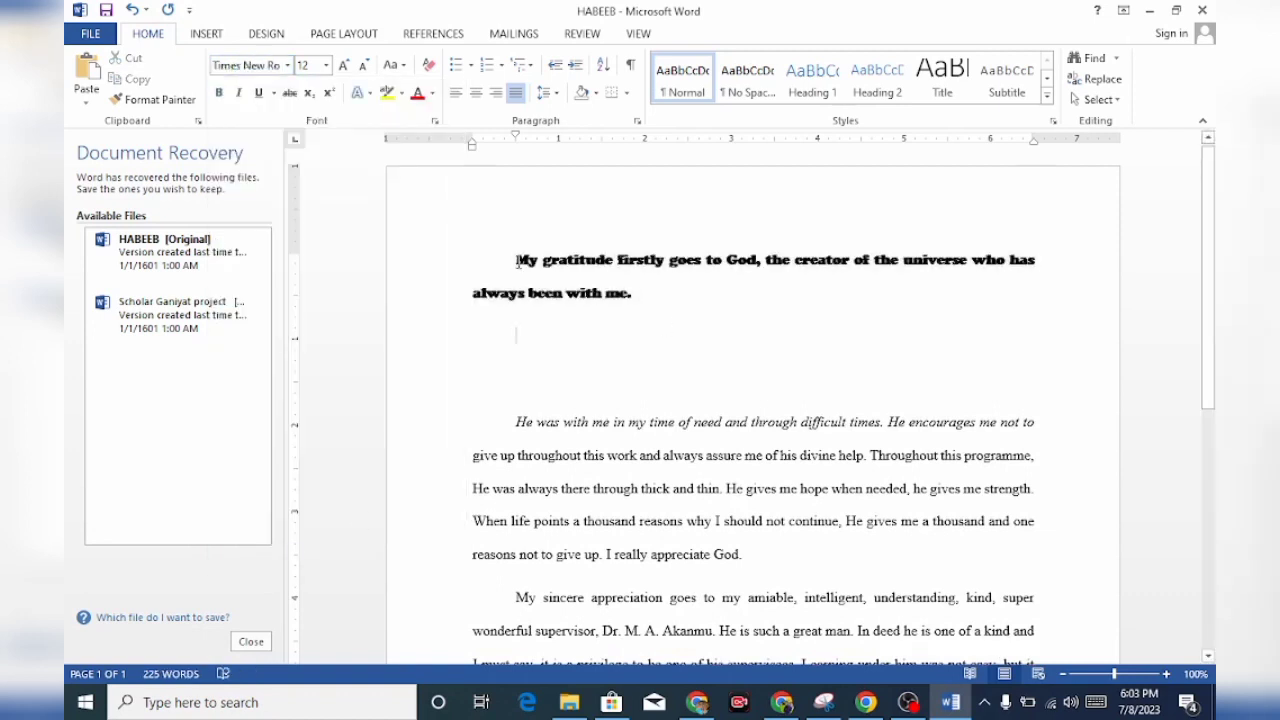
# Remove the bold formatting from the opening sentence, "My gratitude firstly" to "always been with me."
pyautogui.moveTo(517, 262); pyautogui.dragTo(651, 300)
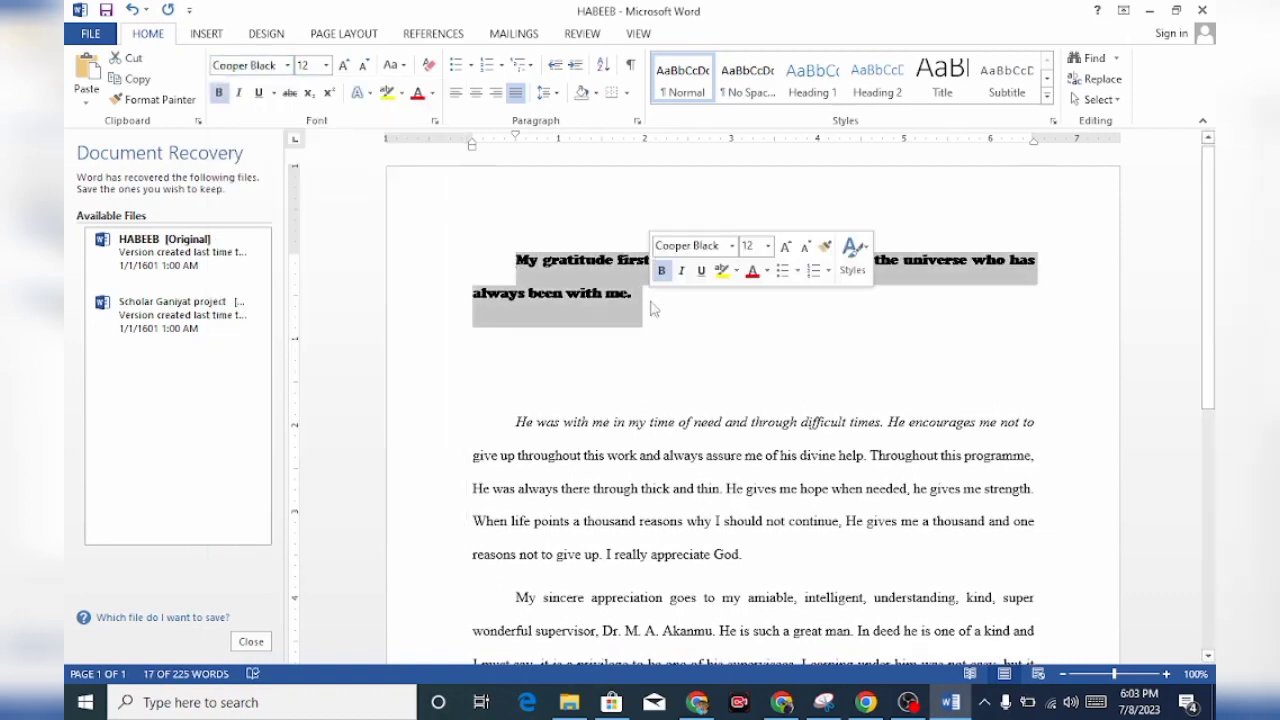
pyautogui.click(661, 270)
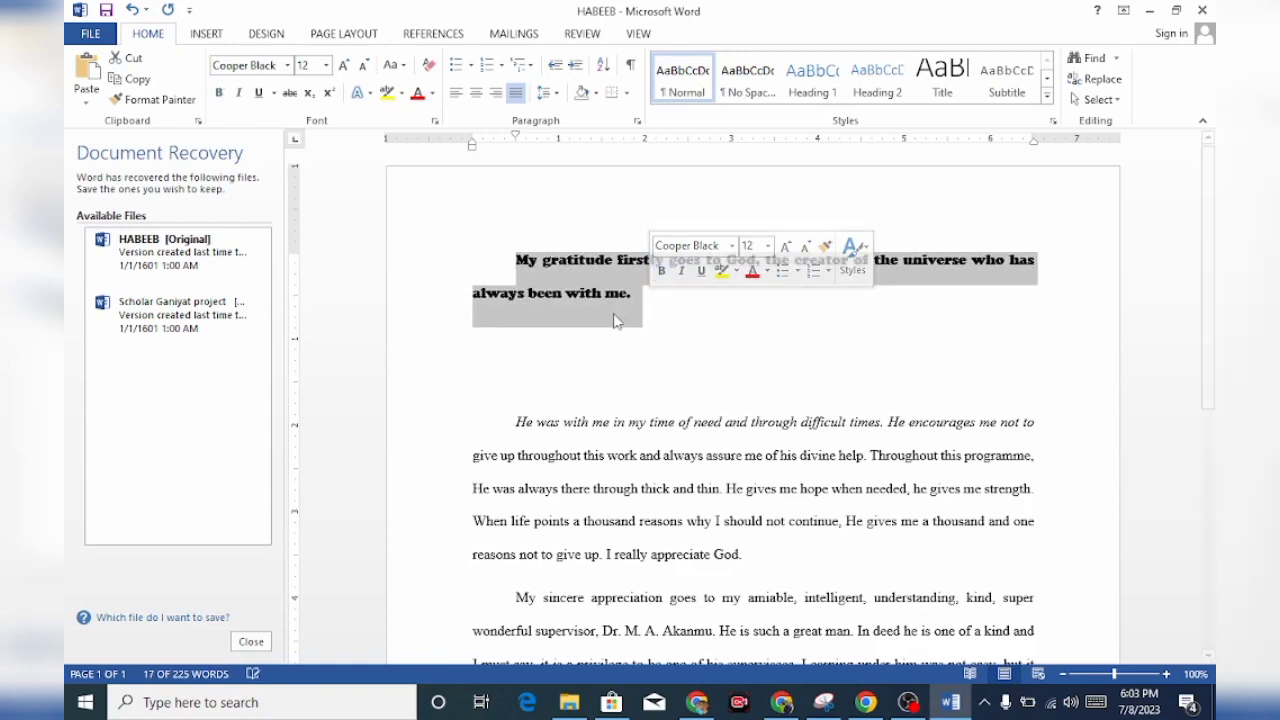
pyautogui.click(654, 330)
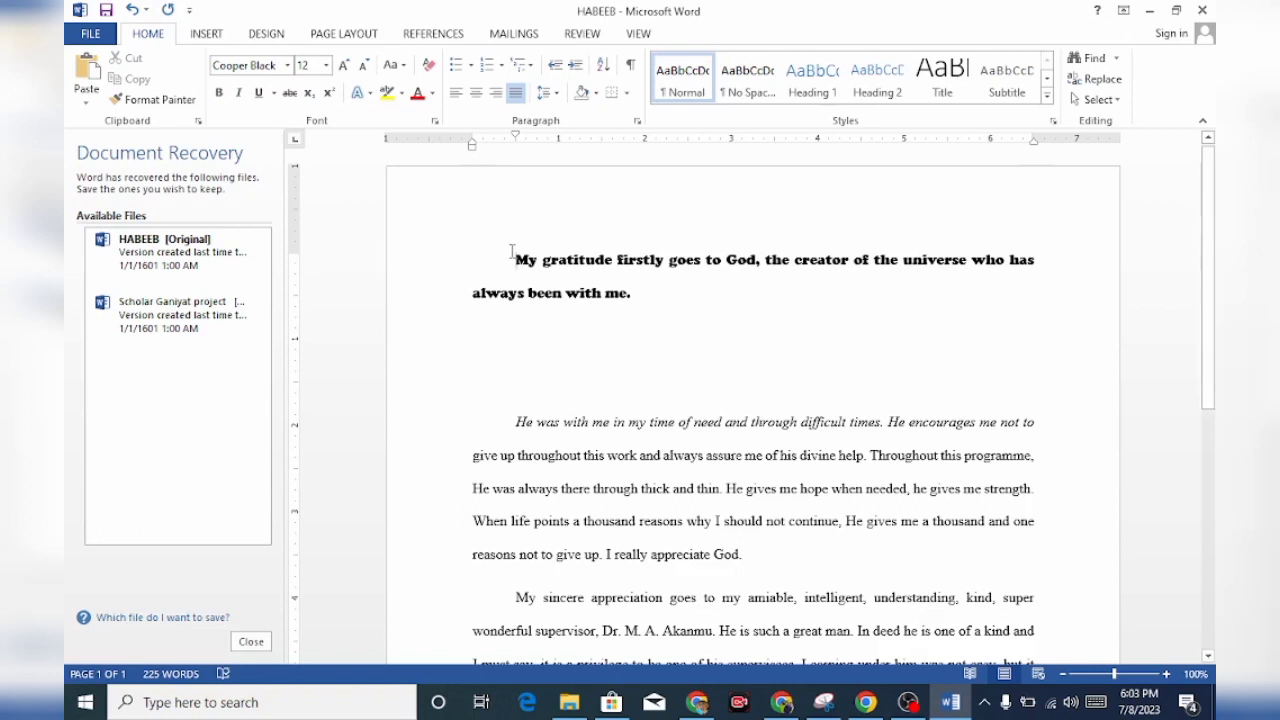
# Apply strikethrough to the whole opening sentence, from "My gratitude firstly" to "always been with me."
pyautogui.moveTo(512, 258); pyautogui.dragTo(643, 318)
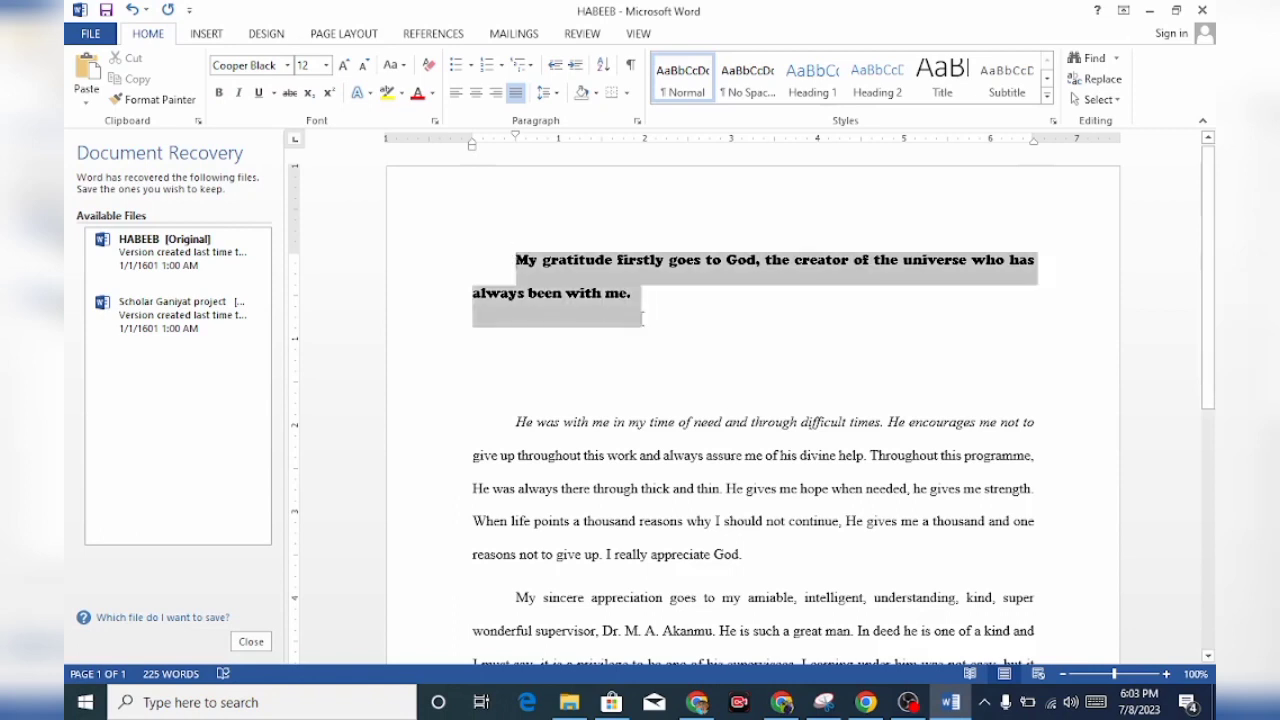
pyautogui.click(290, 93)
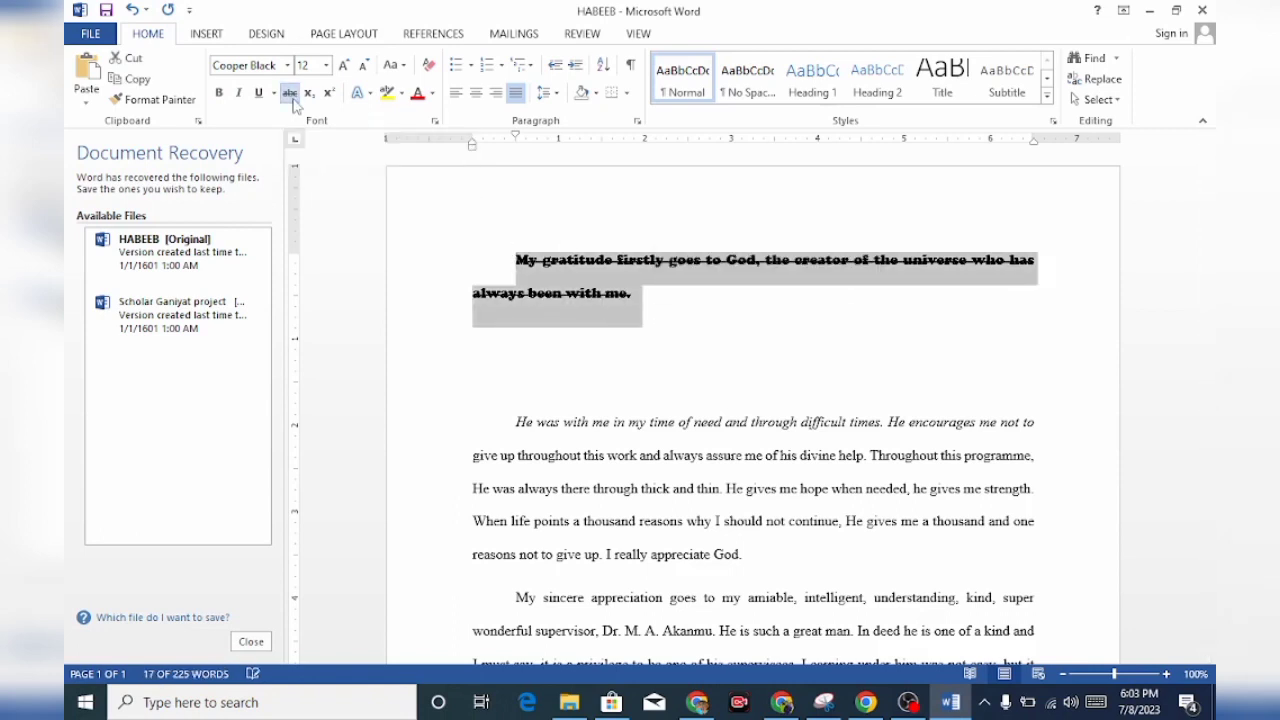
pyautogui.click(691, 308)
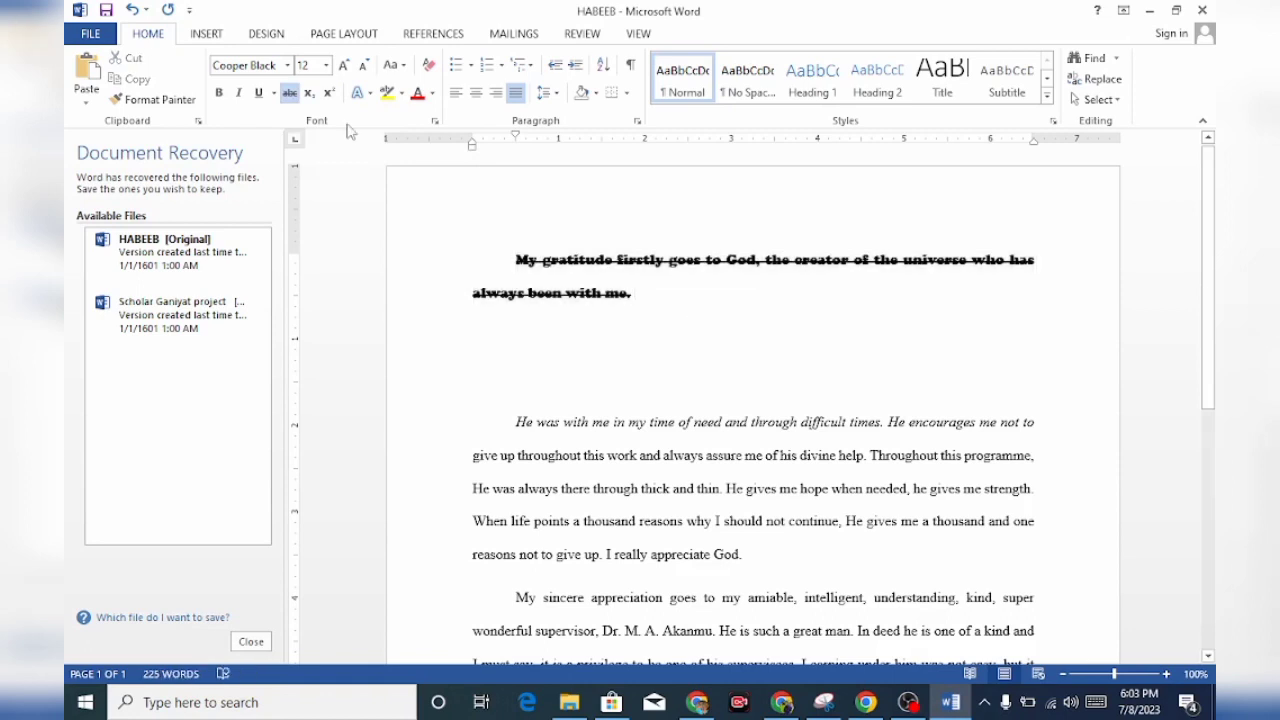
# Turn strikethrough off at the end of the opening sentence and add the number 42 two paragraphs below it
pyautogui.click(289, 98)
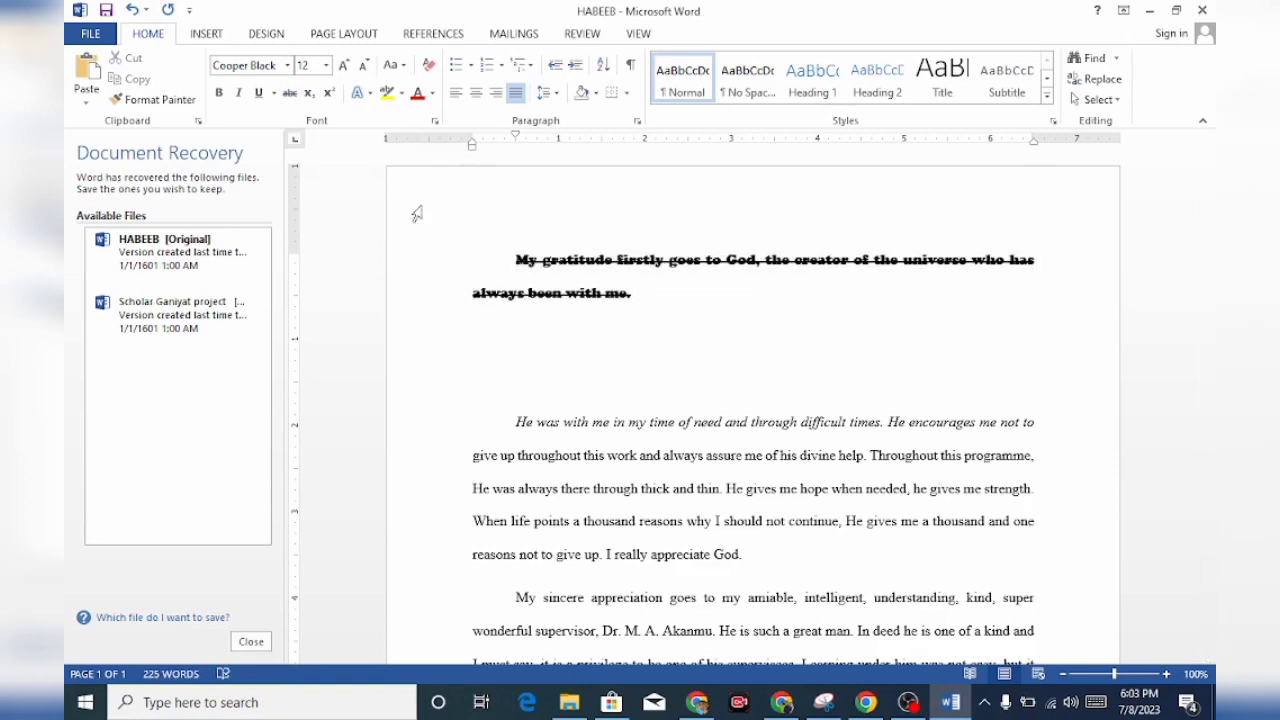
pyautogui.press('Return')
pyautogui.press('Return')
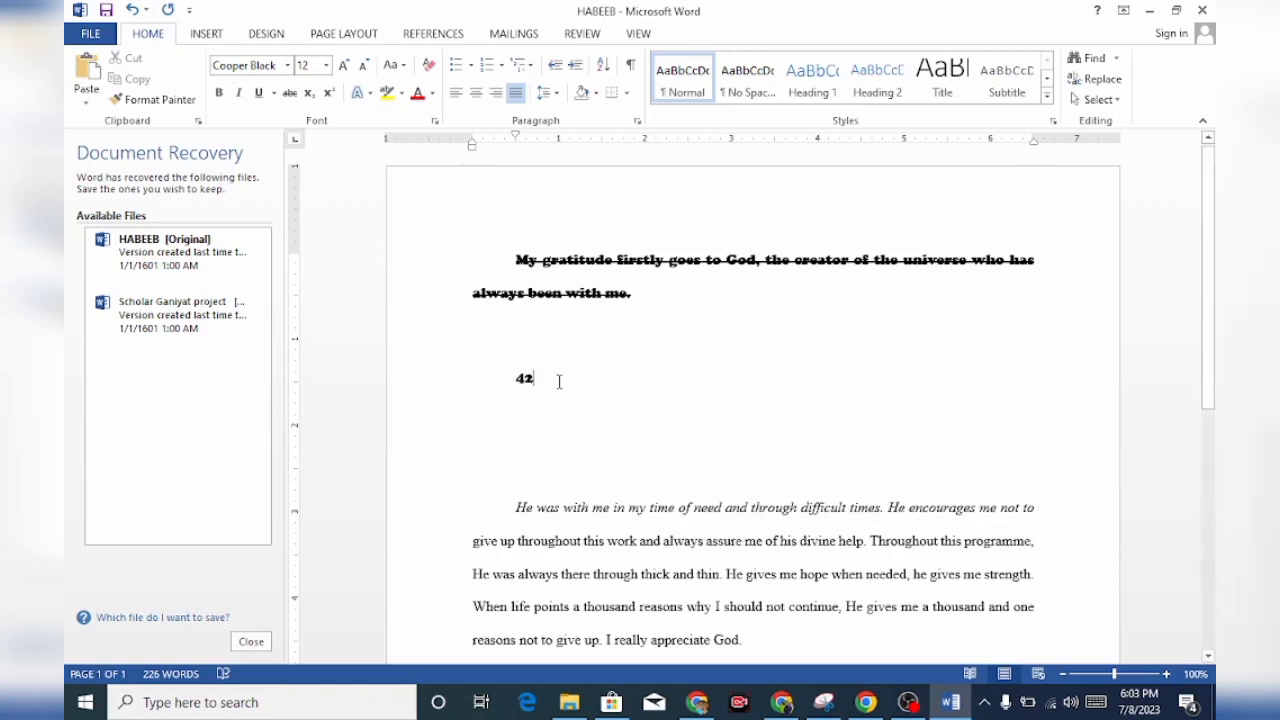
# Enlarge the number 42 below the struck-through sentence to 36 pt
pyautogui.moveTo(536, 382); pyautogui.dragTo(507, 393)
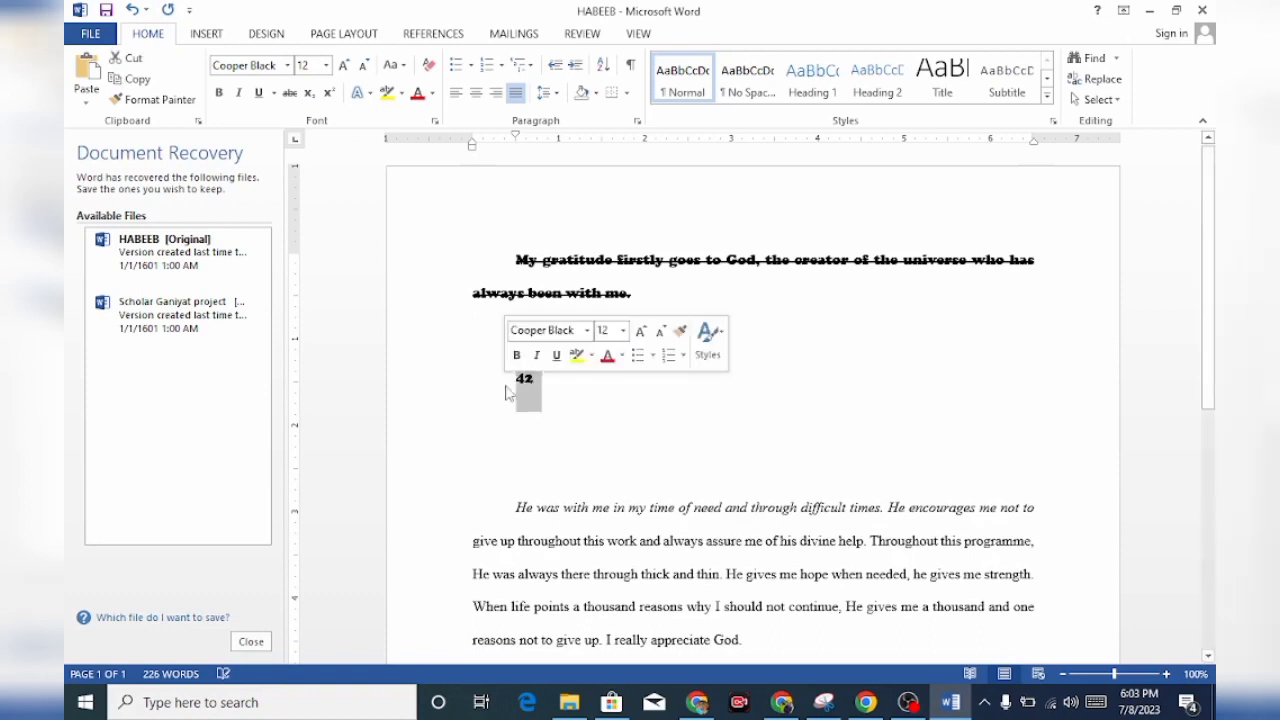
pyautogui.click(345, 67)
pyautogui.click(345, 67)
pyautogui.click(345, 67)
pyautogui.click(345, 67)
pyautogui.click(346, 68)
pyautogui.click(346, 68)
pyautogui.click(346, 68)
pyautogui.click(346, 68)
pyautogui.click(346, 68)
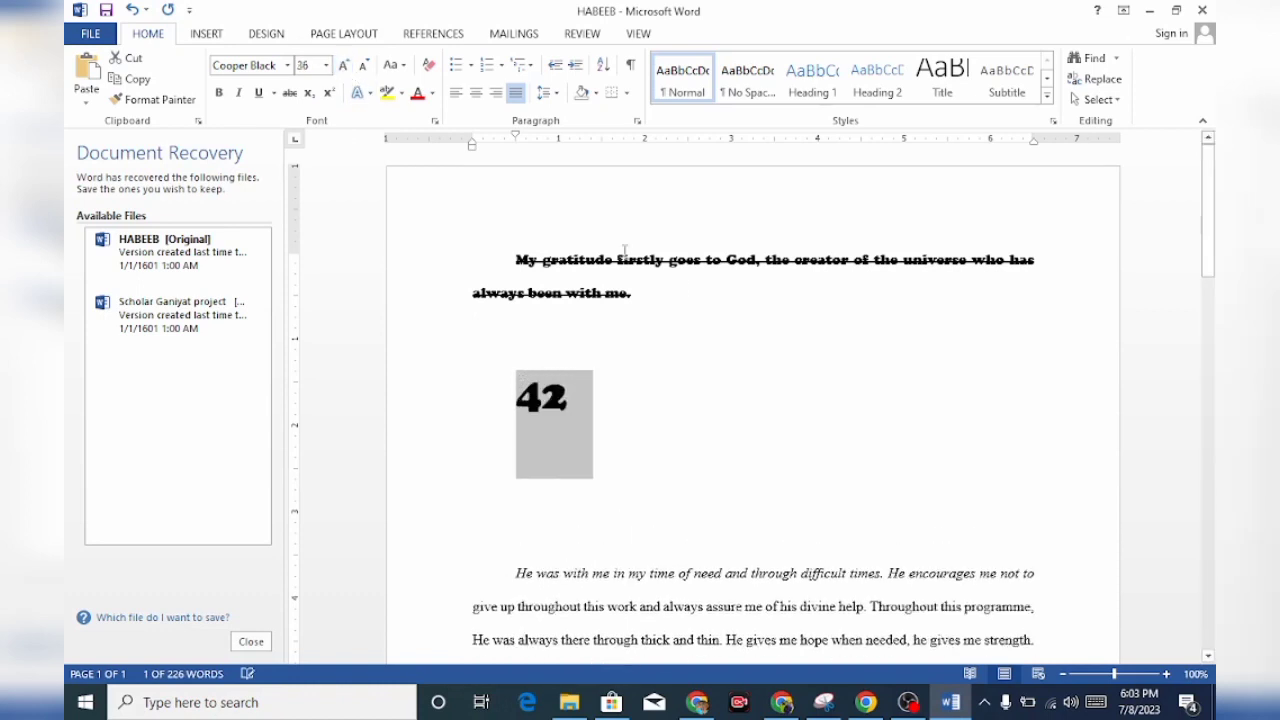
pyautogui.click(729, 355)
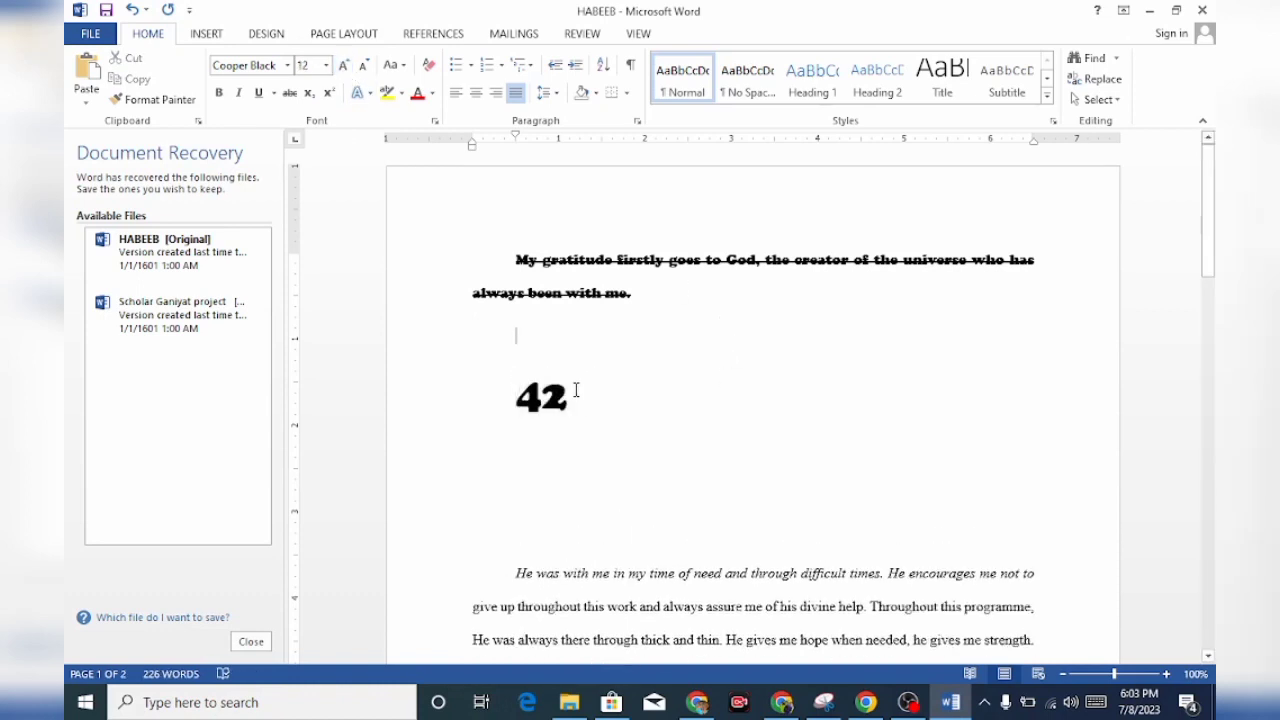
# Format the digit 2 of the enlarged number 42 as superscript
pyautogui.moveTo(570, 396); pyautogui.dragTo(544, 398)
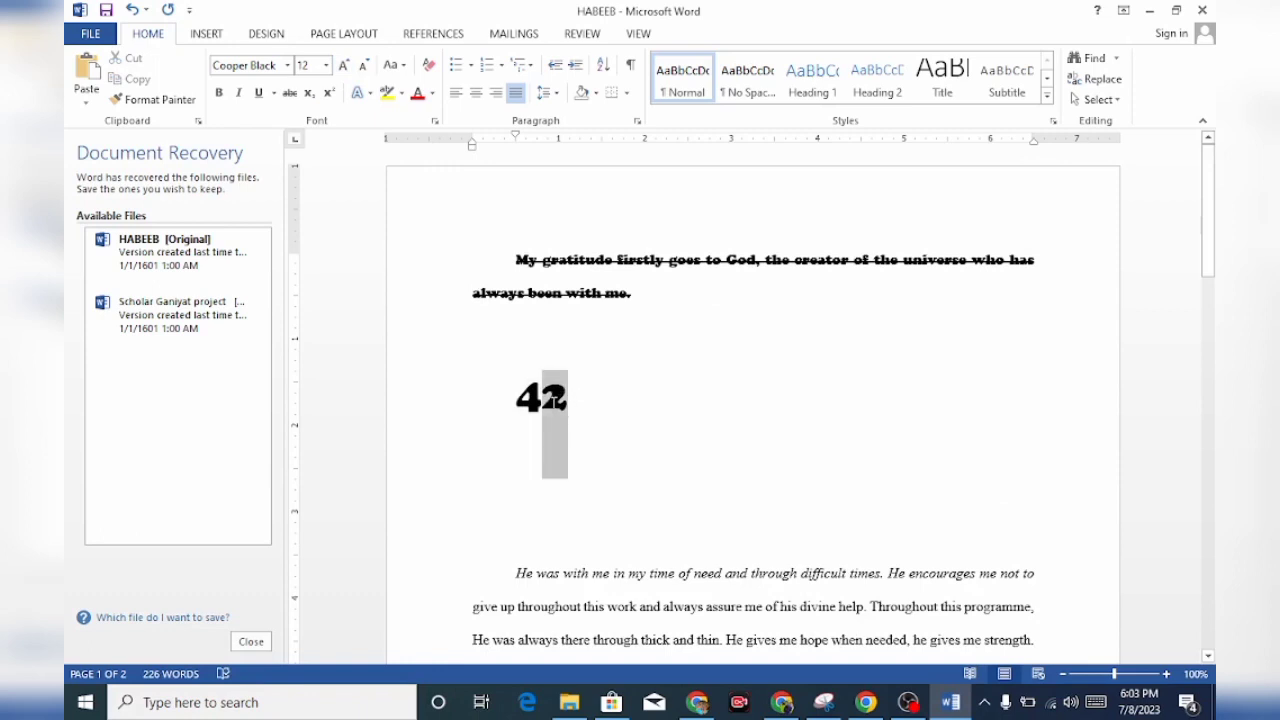
pyautogui.click(330, 94)
pyautogui.click(712, 415)
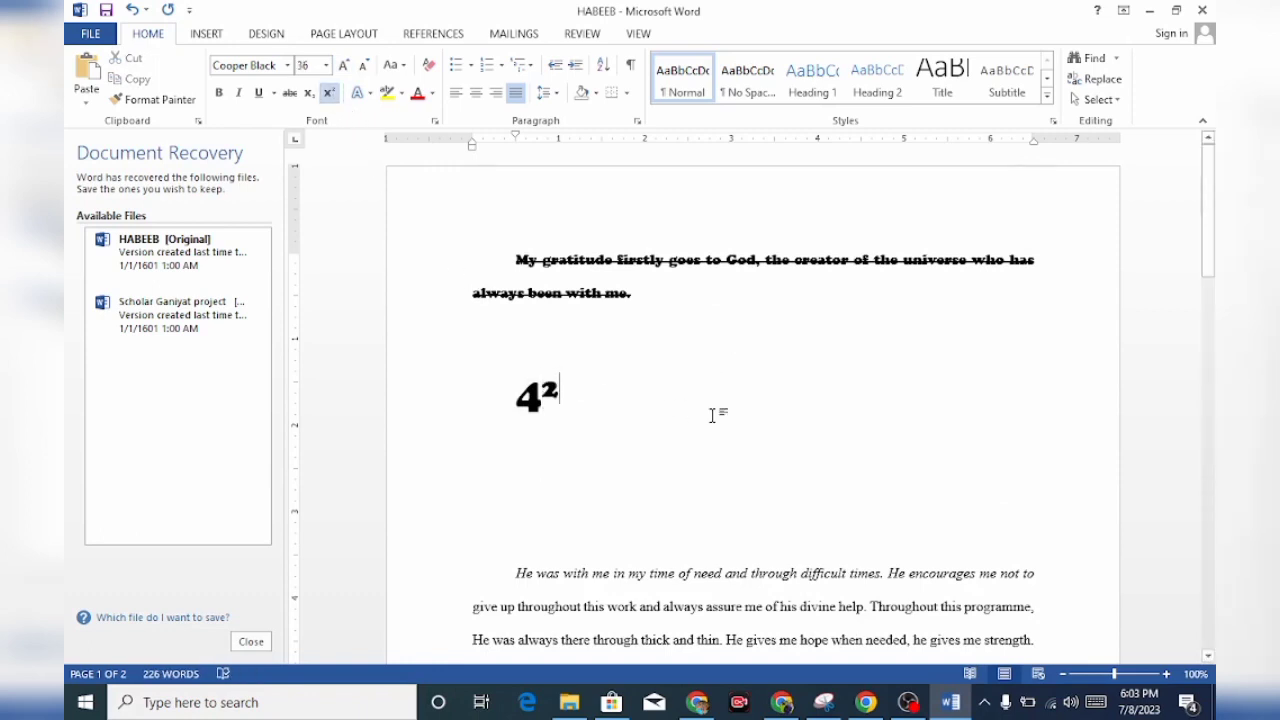
# Format the digit 2 of the enlarged number 42 as subscript
pyautogui.moveTo(570, 396); pyautogui.dragTo(546, 402)
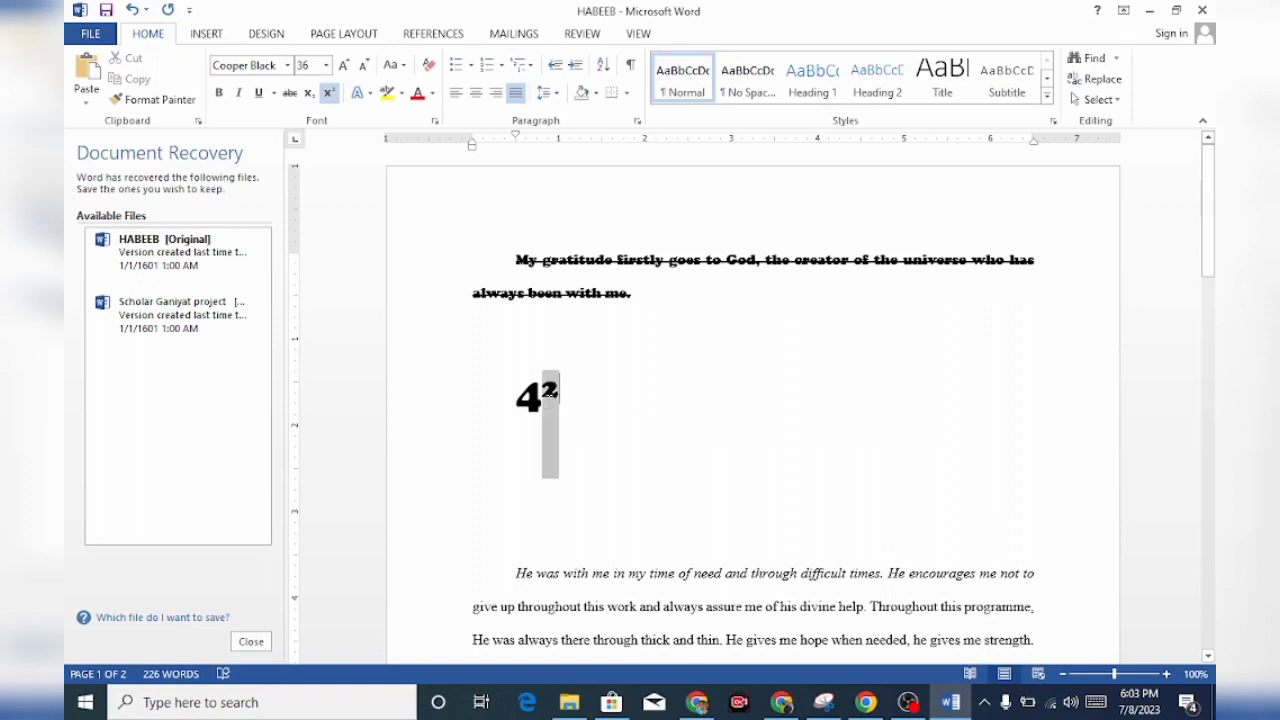
pyautogui.click(309, 96)
pyautogui.click(752, 400)
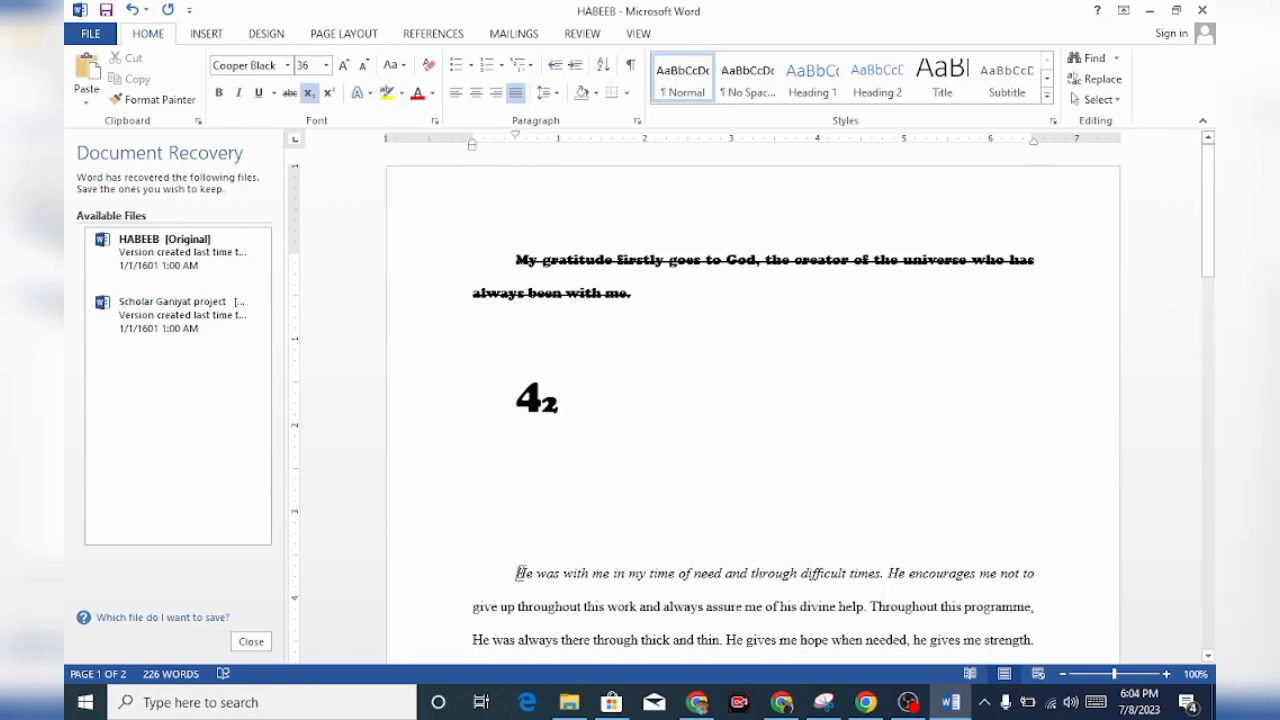
# Highlight the italic line from "He was with me" to "He encourages me not to" in yellow
pyautogui.moveTo(514, 573); pyautogui.dragTo(963, 564)
pyautogui.moveTo(1104, 554); pyautogui.dragTo(1053, 581)
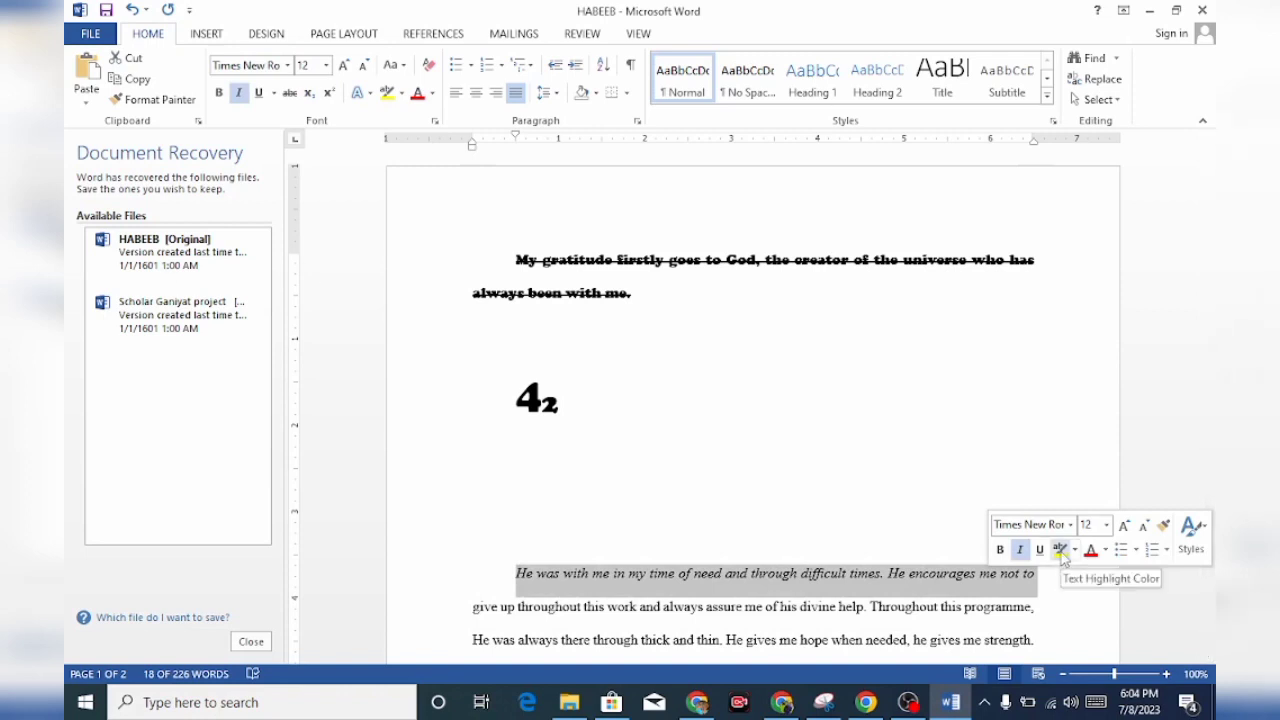
pyautogui.click(387, 92)
pyautogui.click(727, 494)
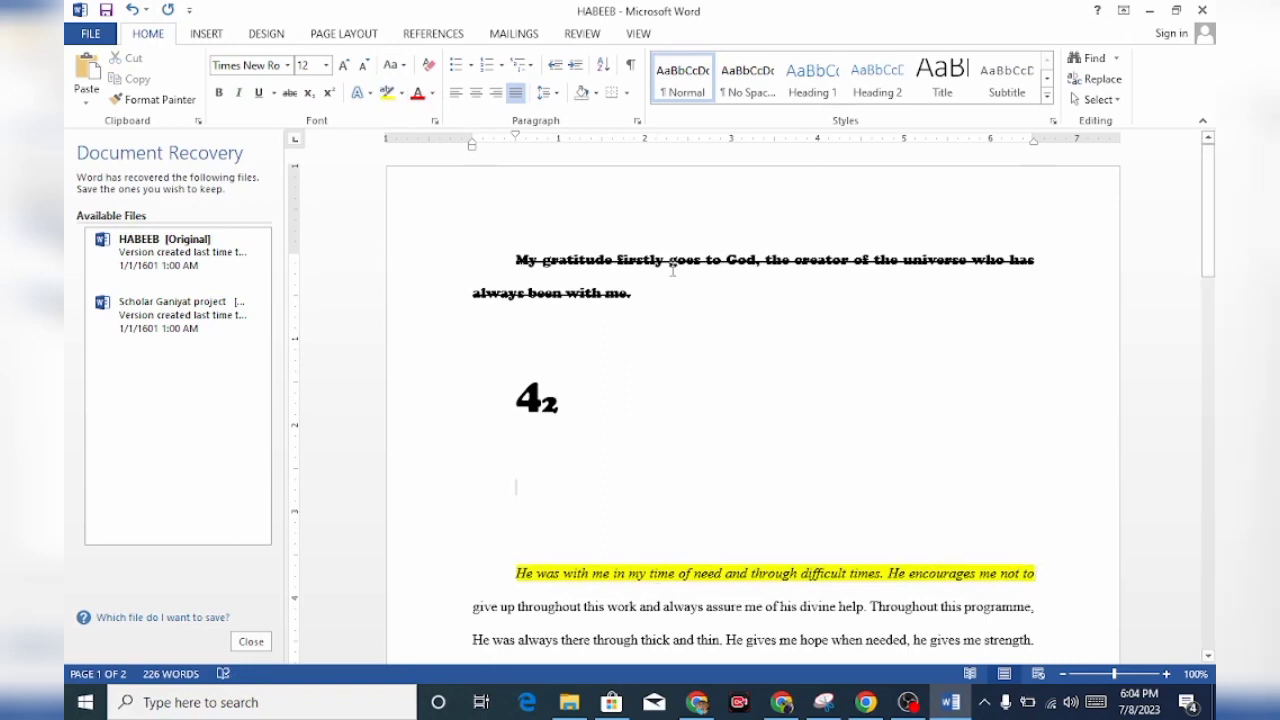
# Undo the yellow highlight on the italic line and redo it
pyautogui.hotkey('ctrl', 'z')
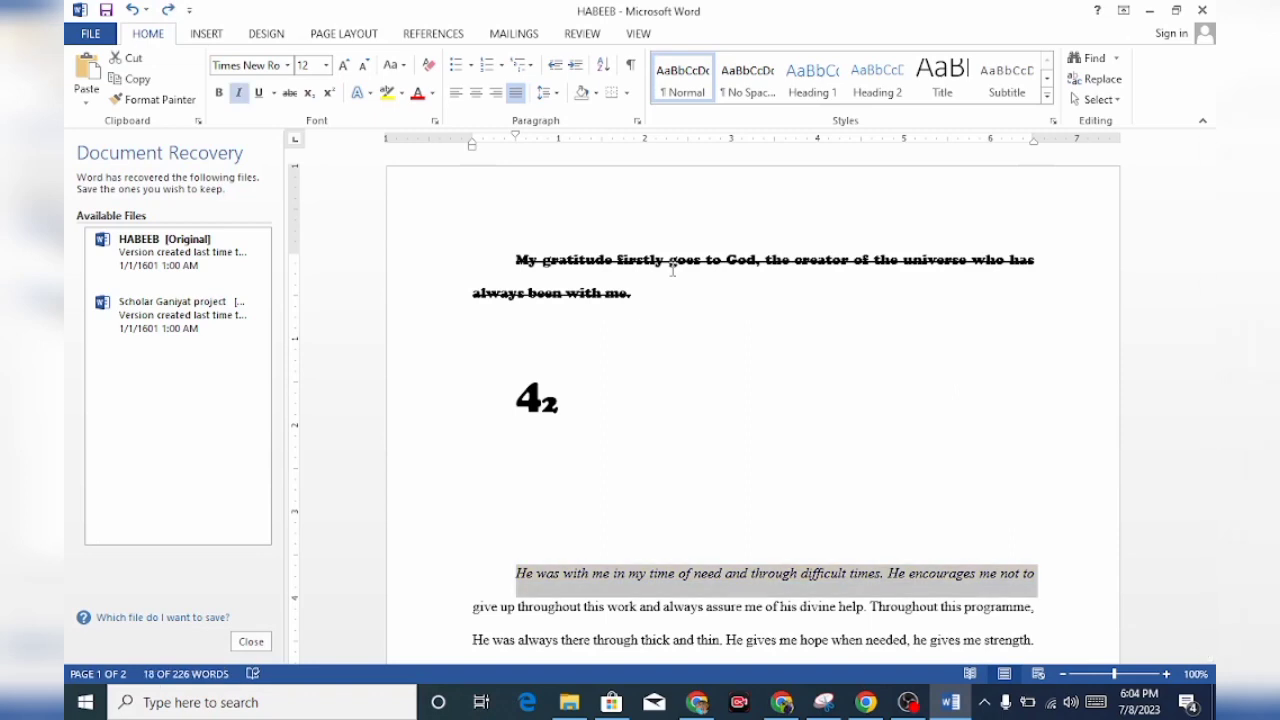
pyautogui.hotkey('ctrl', 'y')
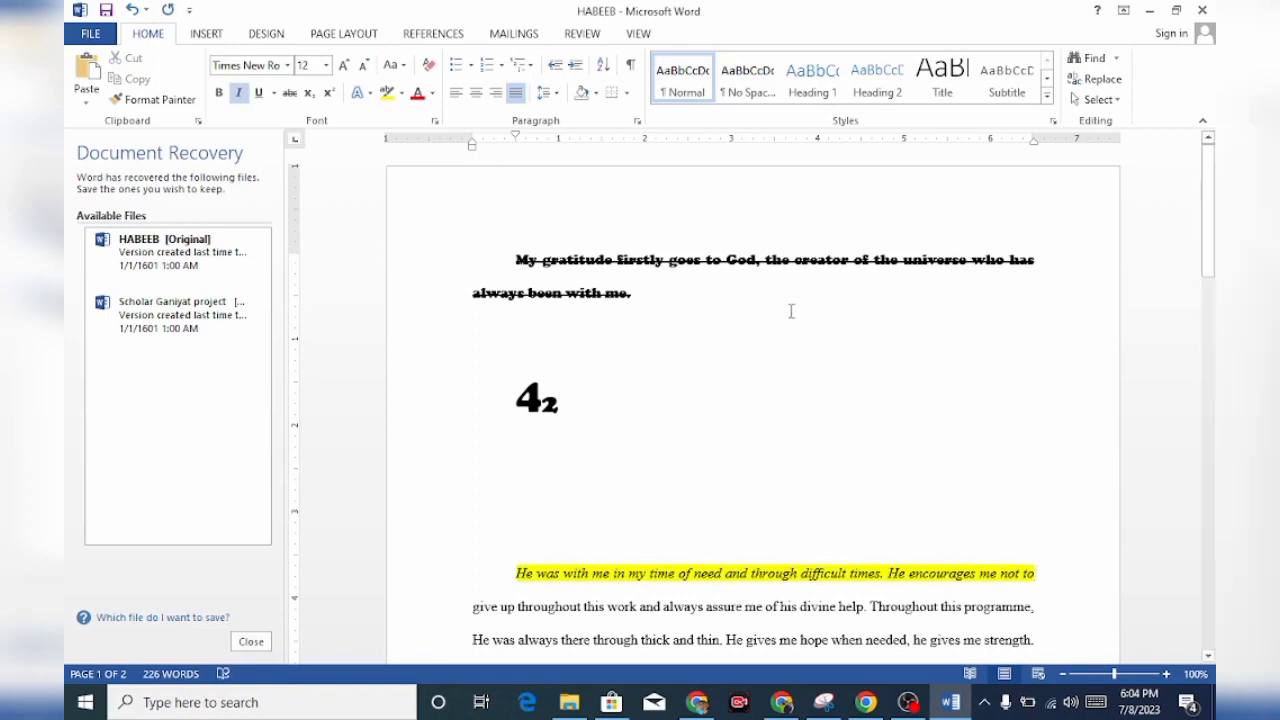
pyautogui.click(821, 529)
# Change the text from "give up throughout this work" to "always assure me of his" to uppercase
pyautogui.moveTo(473, 606); pyautogui.dragTo(797, 614)
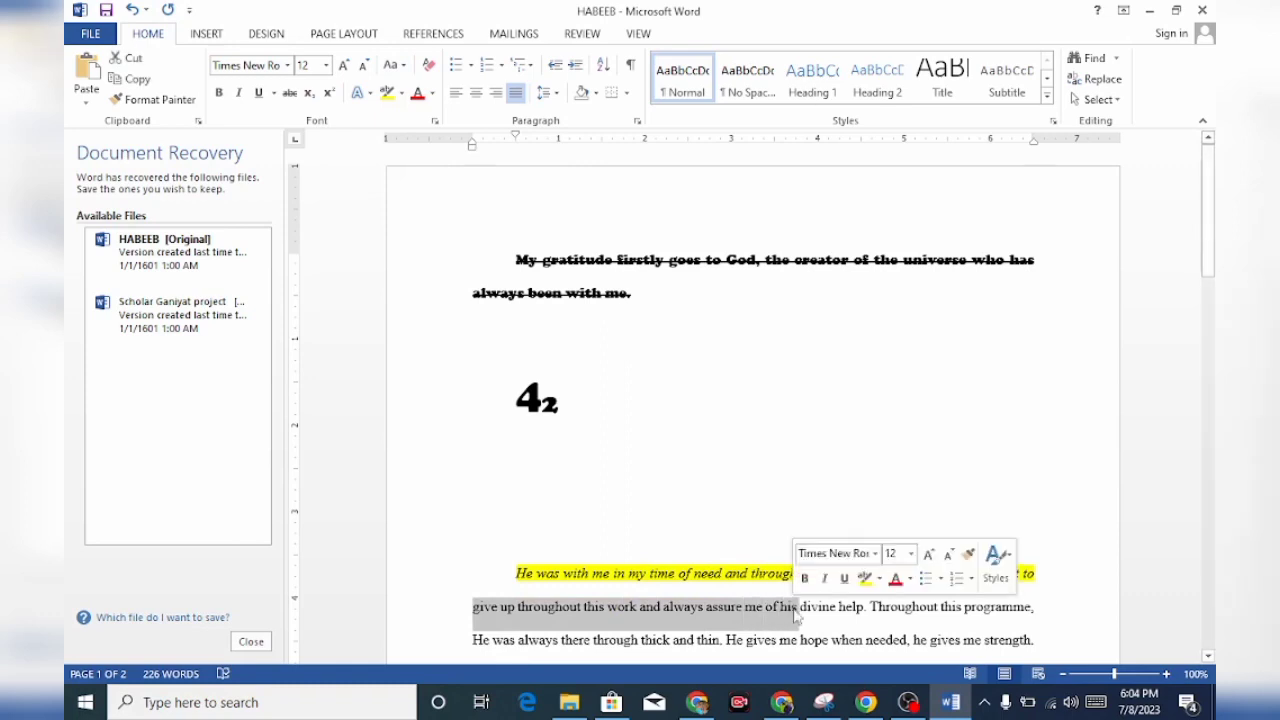
pyautogui.click(393, 65)
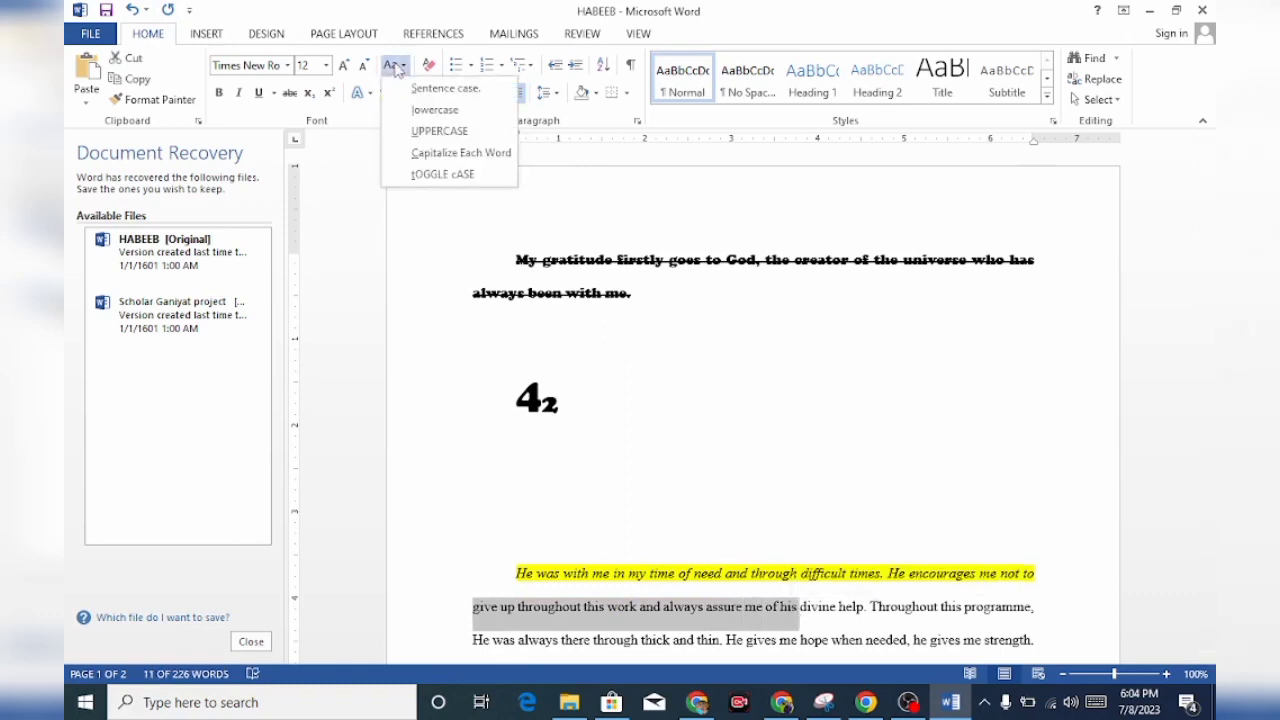
pyautogui.click(424, 140)
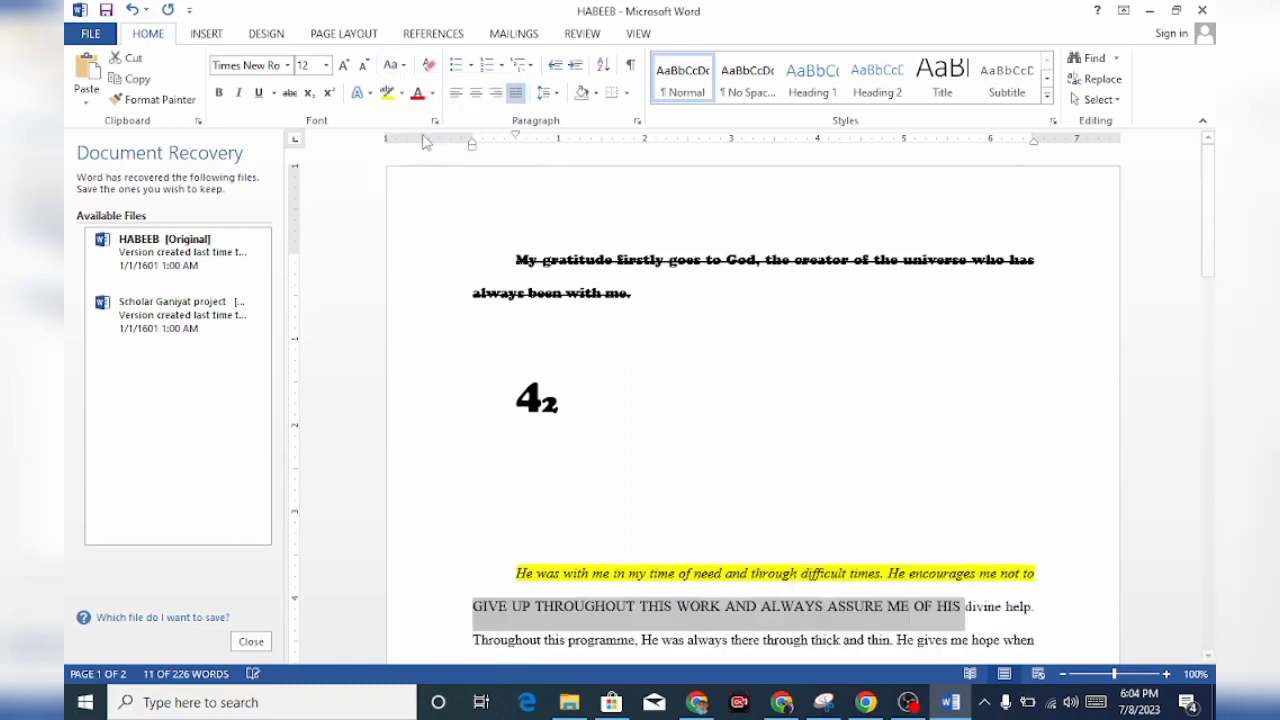
pyautogui.click(801, 430)
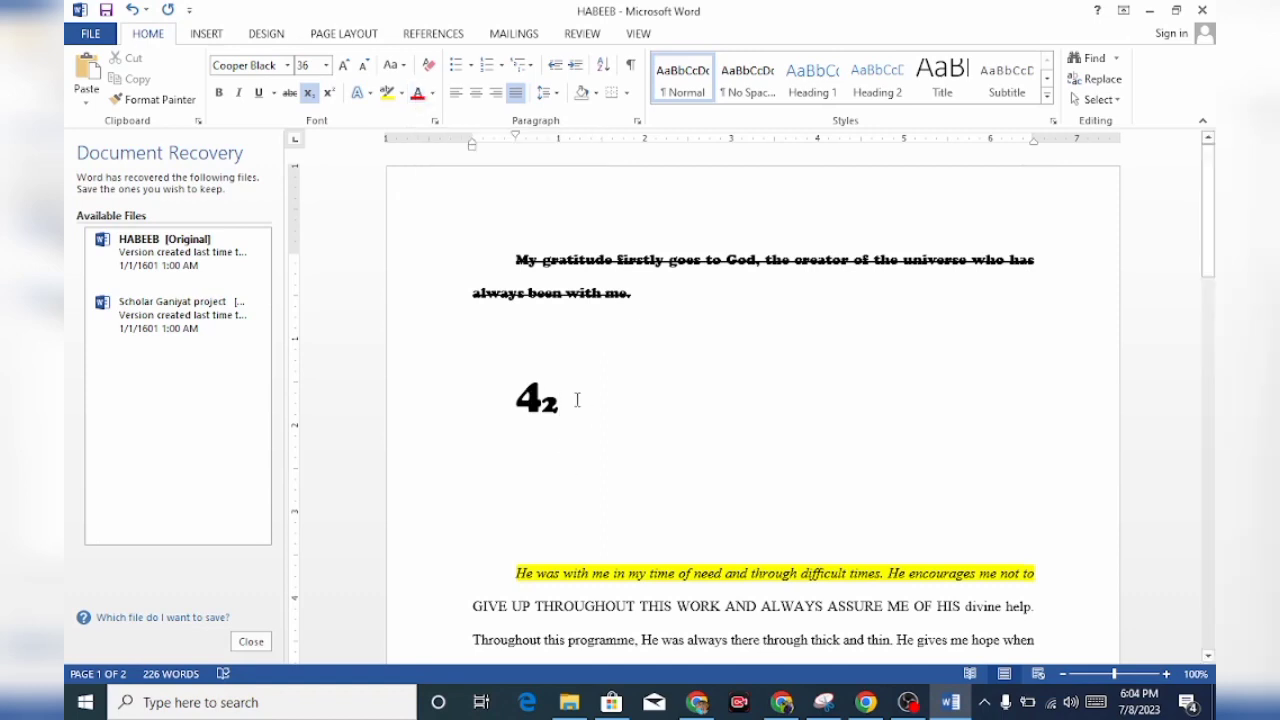
# Change the font color of the number 42 with the subscript 2 to red
pyautogui.moveTo(575, 400); pyautogui.dragTo(506, 418)
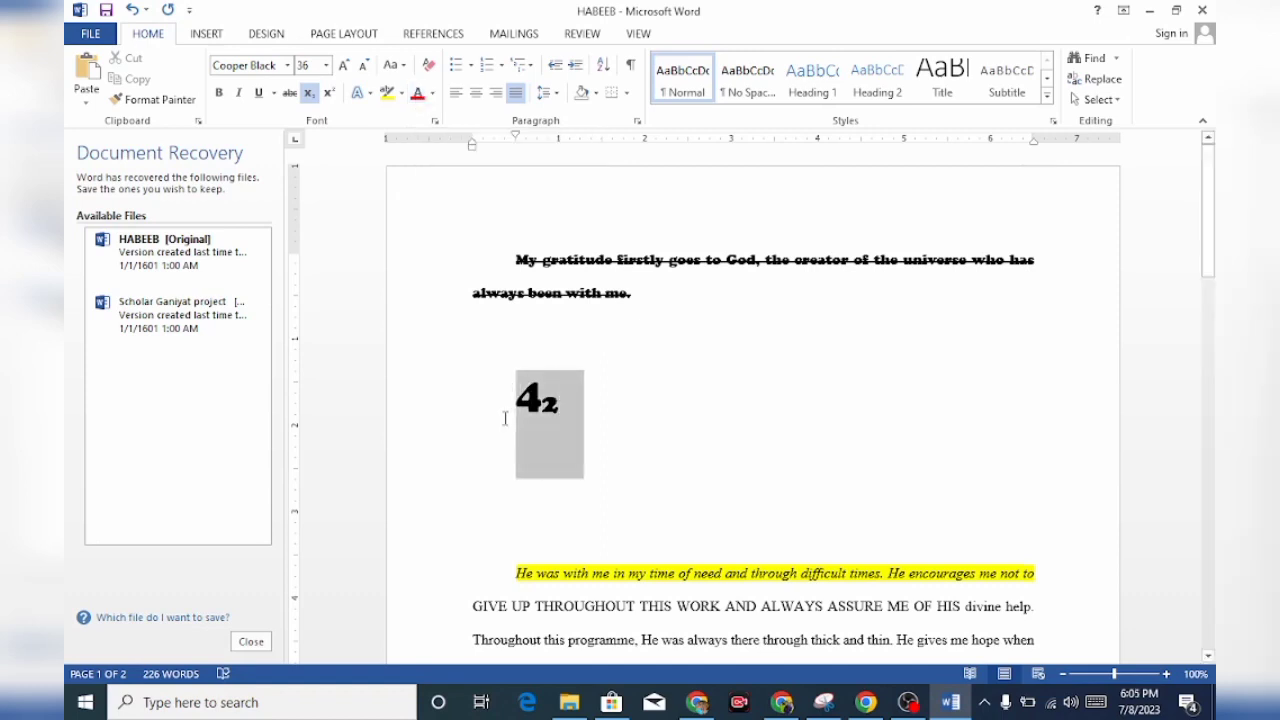
# Copy the word "Throughout" from the paragraph and paste it twice after the red 42
pyautogui.moveTo(473, 485); pyautogui.dragTo(547, 487)
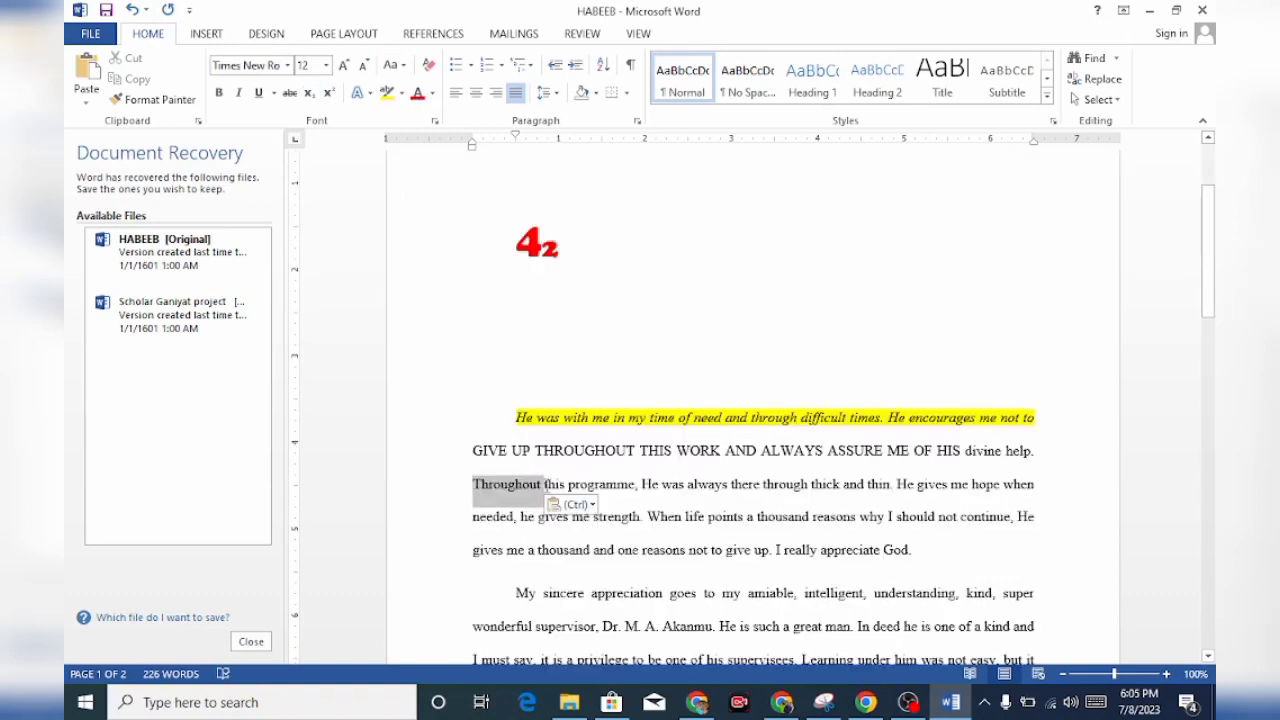
pyautogui.hotkey('ctrl', 'c')
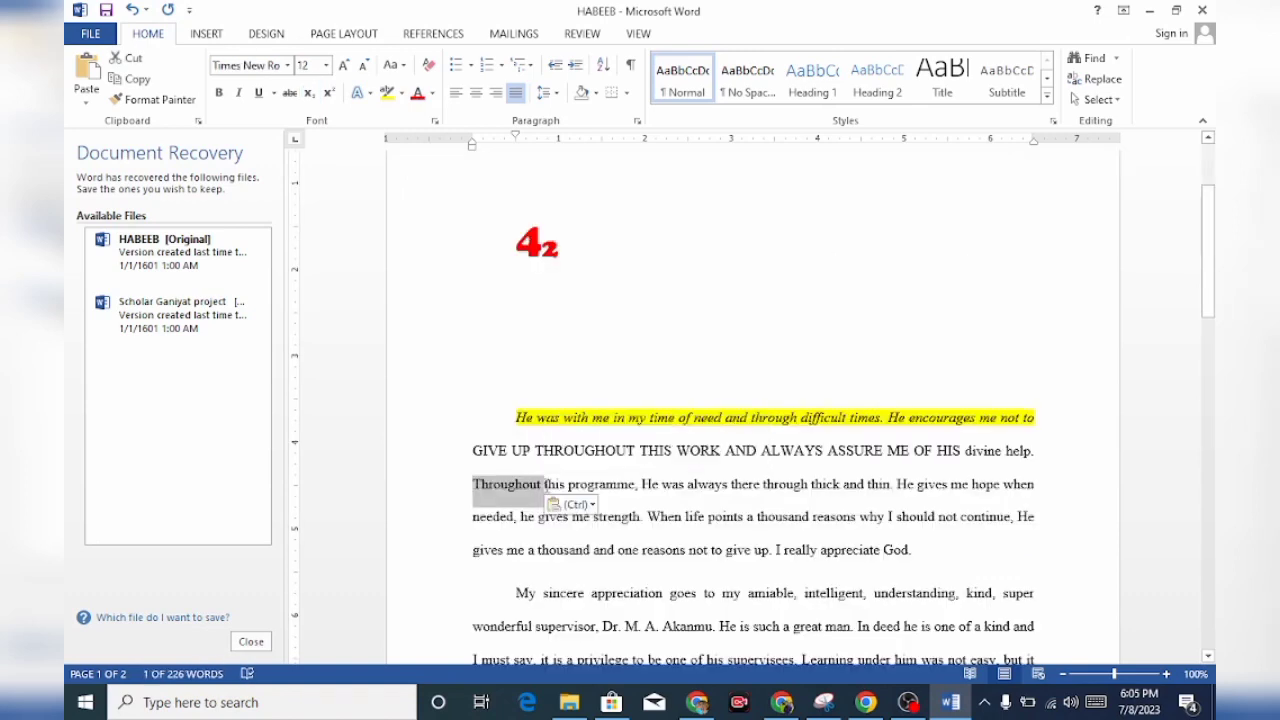
pyautogui.rightClick(629, 260)
pyautogui.click(629, 252)
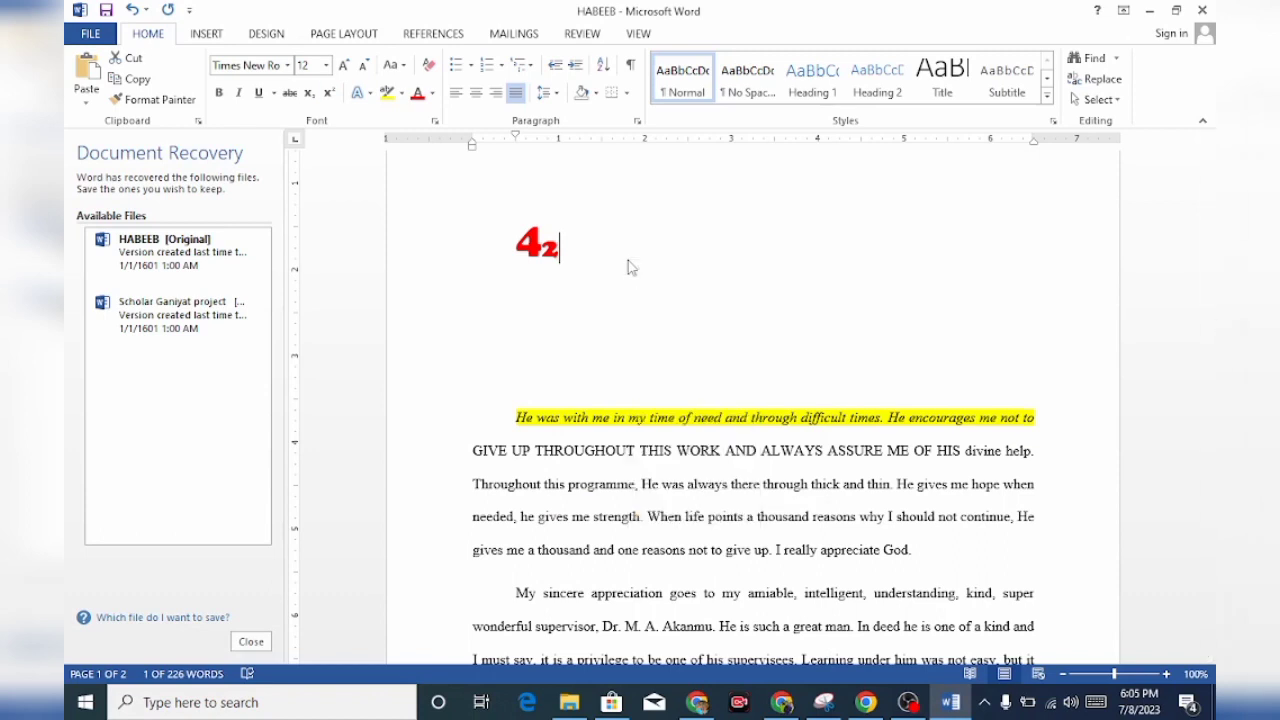
pyautogui.hotkey('ctrl', 'v')
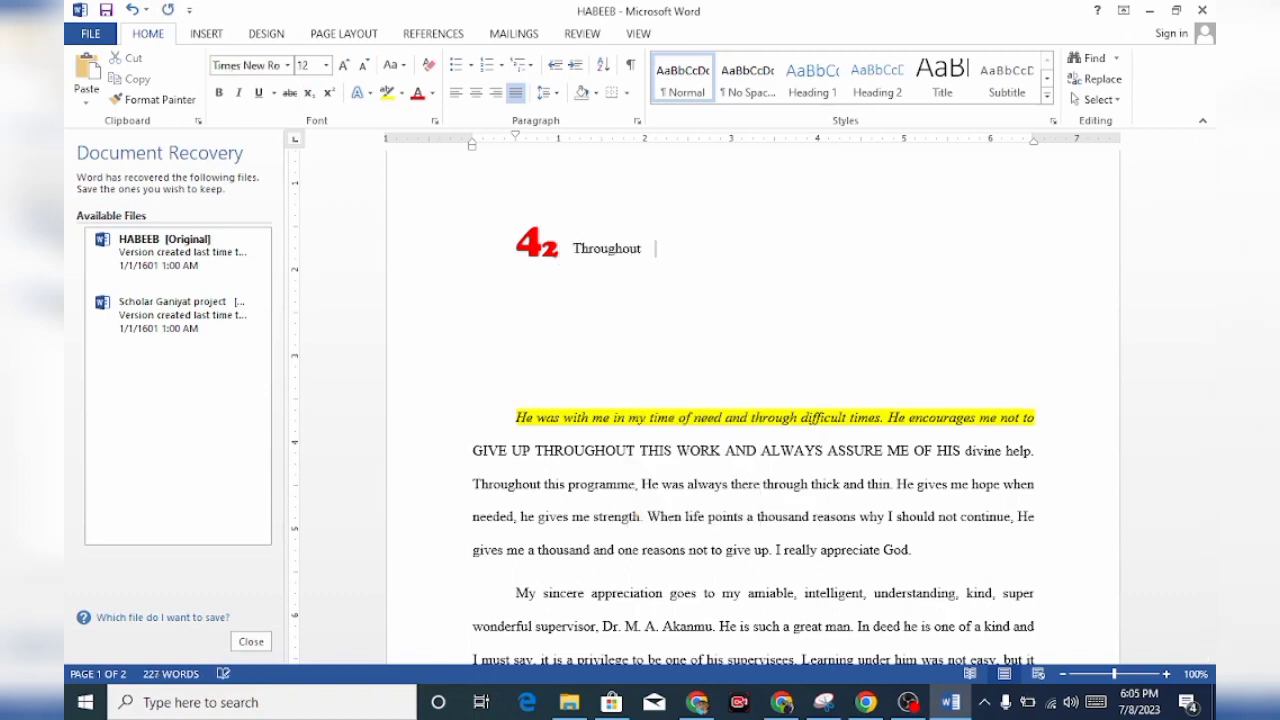
pyautogui.hotkey('ctrl', 'v')
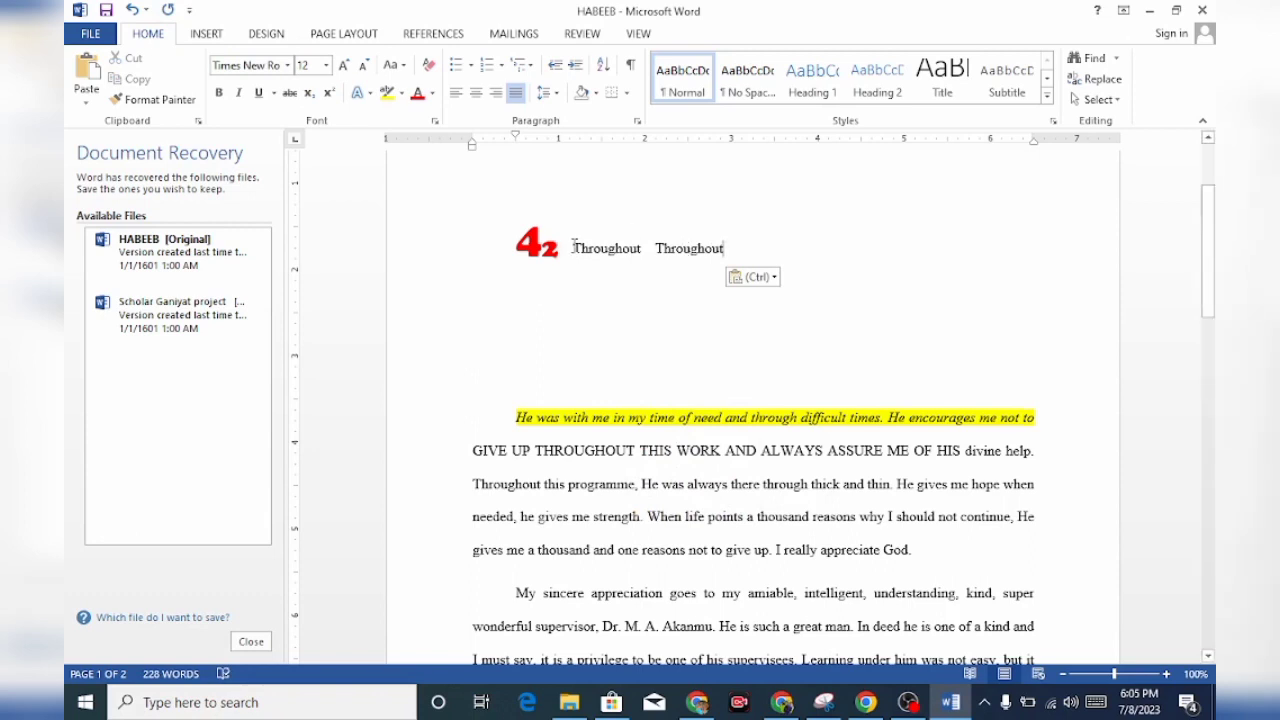
# Highlight the first pasted "Throughout" in yellow and change the font color of the second one to red
pyautogui.moveTo(574, 248); pyautogui.dragTo(647, 252)
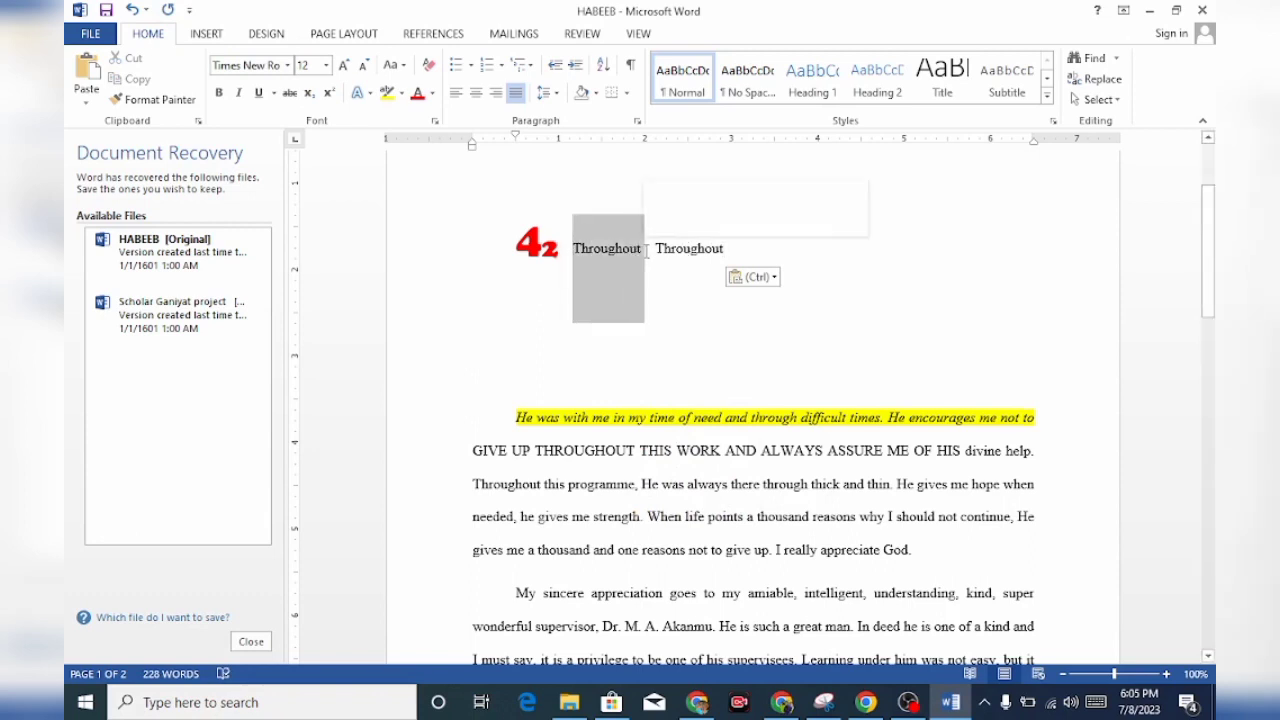
pyautogui.click(388, 93)
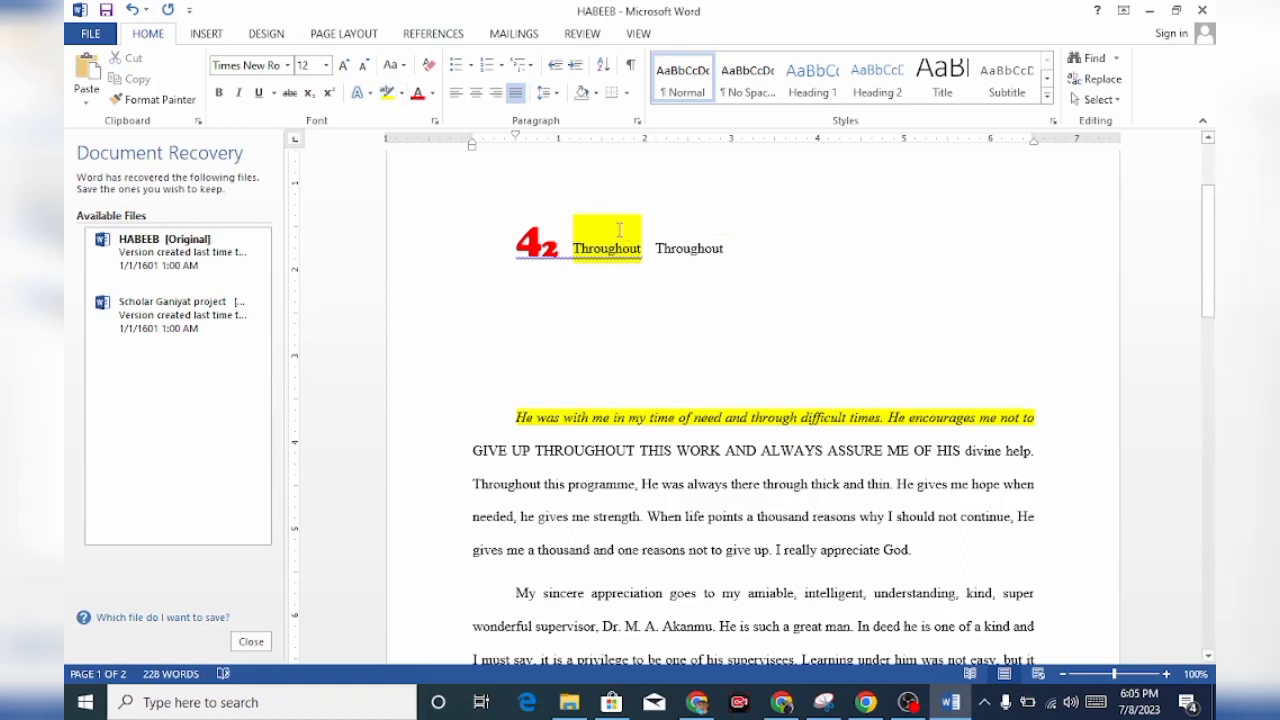
pyautogui.moveTo(655, 250); pyautogui.dragTo(738, 249)
pyautogui.click(418, 93)
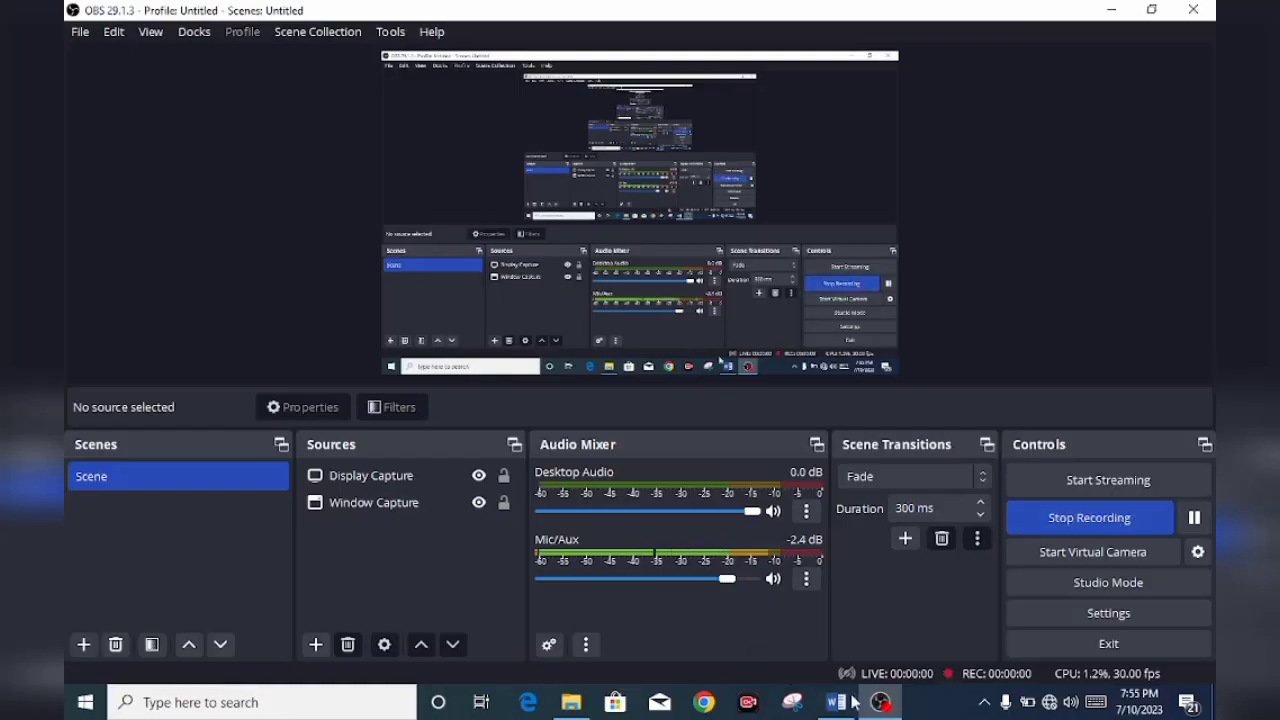
# Switch to the HABEEB document in Word, highlight "My gratitude firstly goes to God," in yellow and clear that phrase's text formatting
pyautogui.click(843, 712)
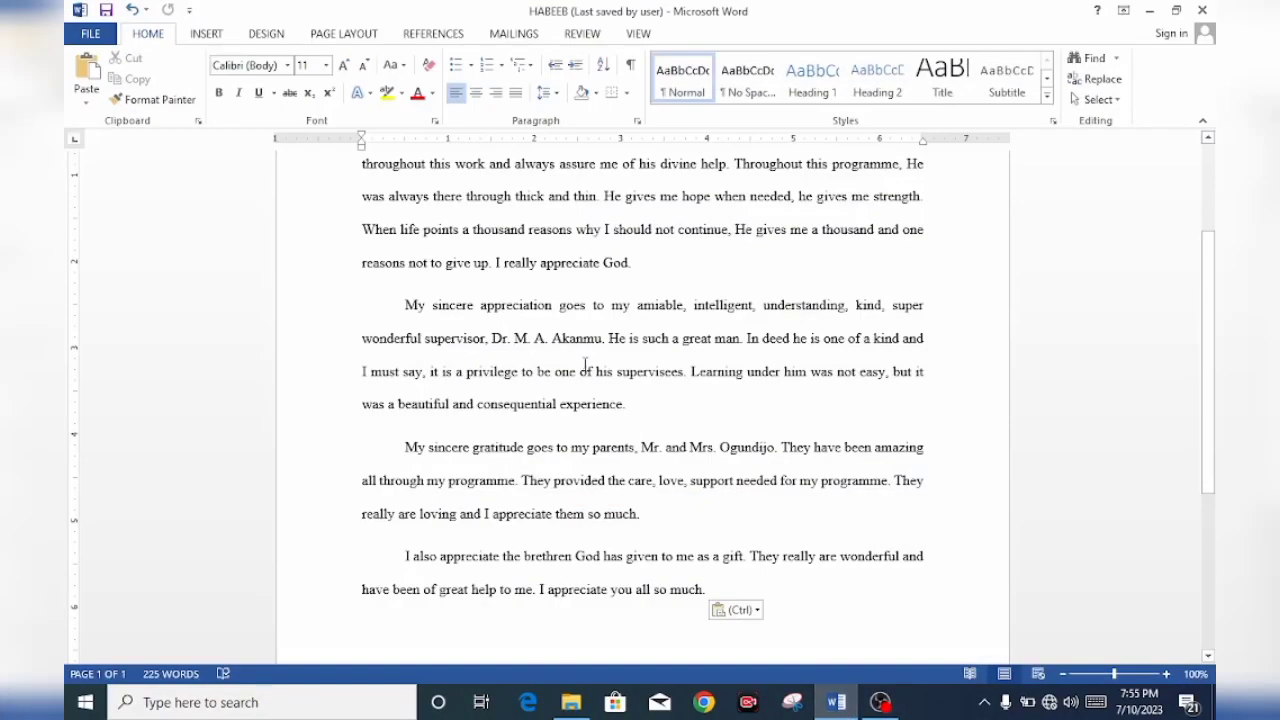
pyautogui.scroll(-2, 582, 368)
pyautogui.scroll(6, 582, 368)
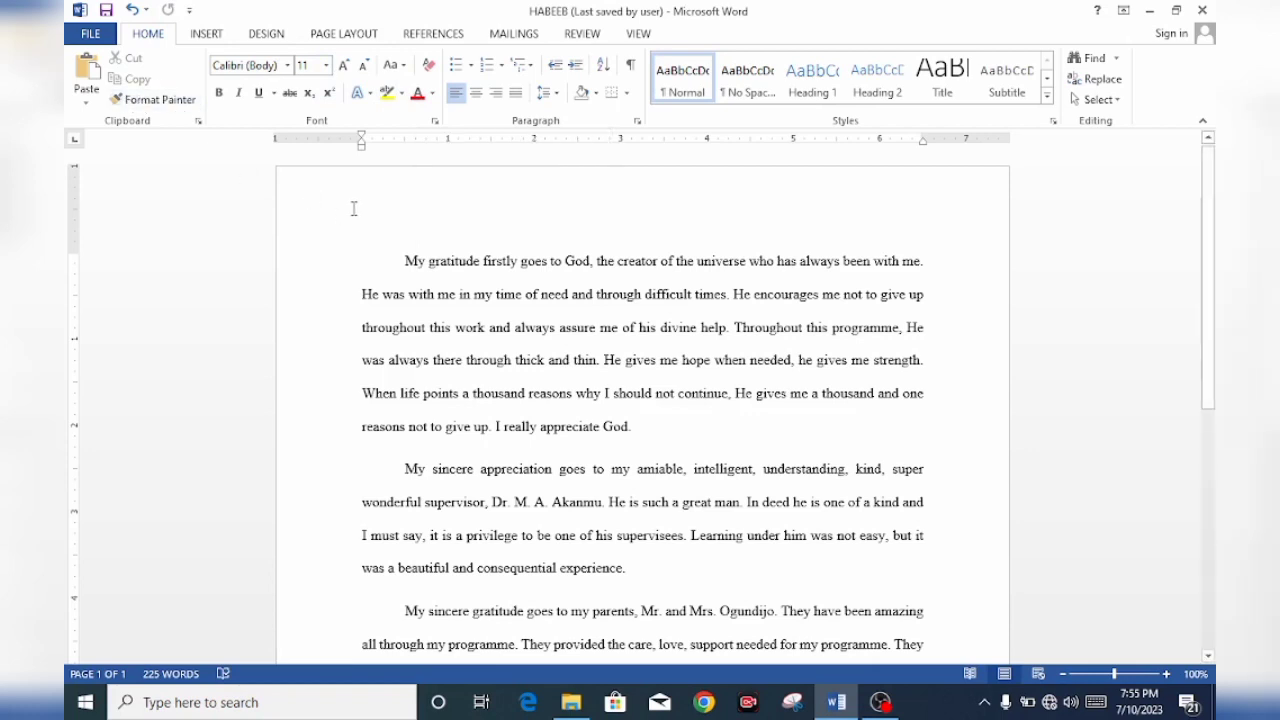
pyautogui.moveTo(386, 258); pyautogui.dragTo(598, 276)
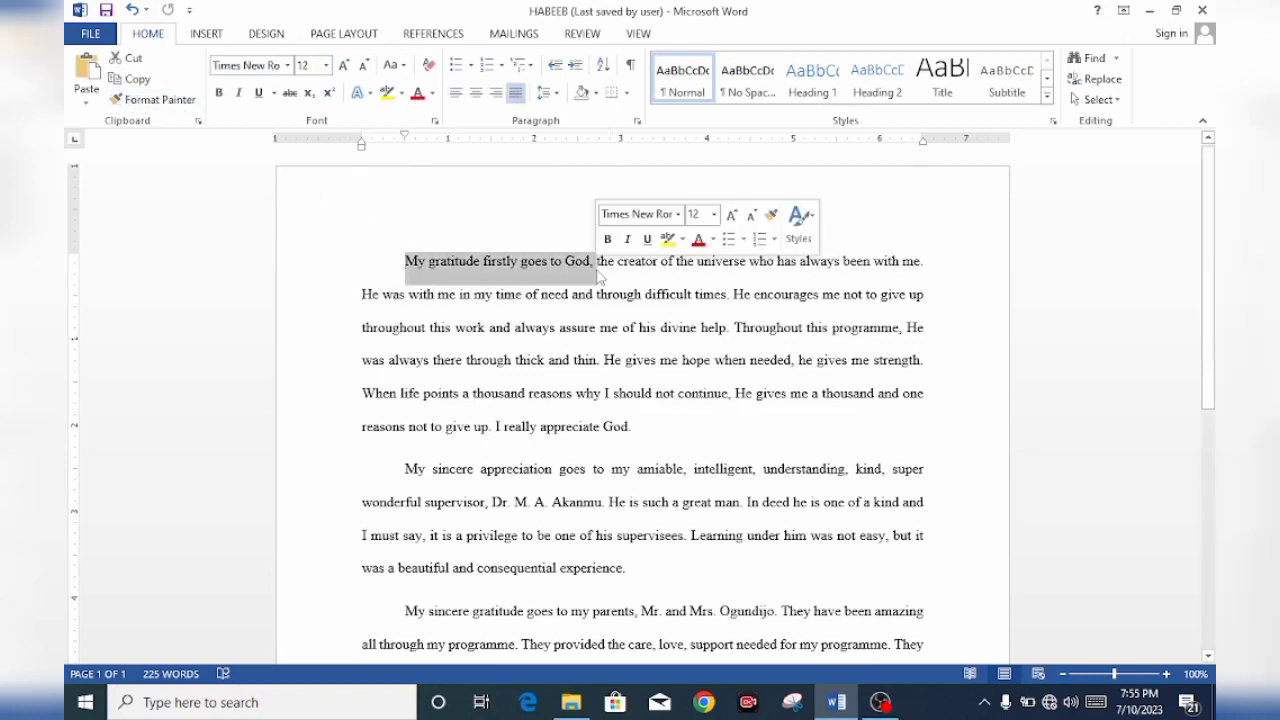
pyautogui.click(386, 100)
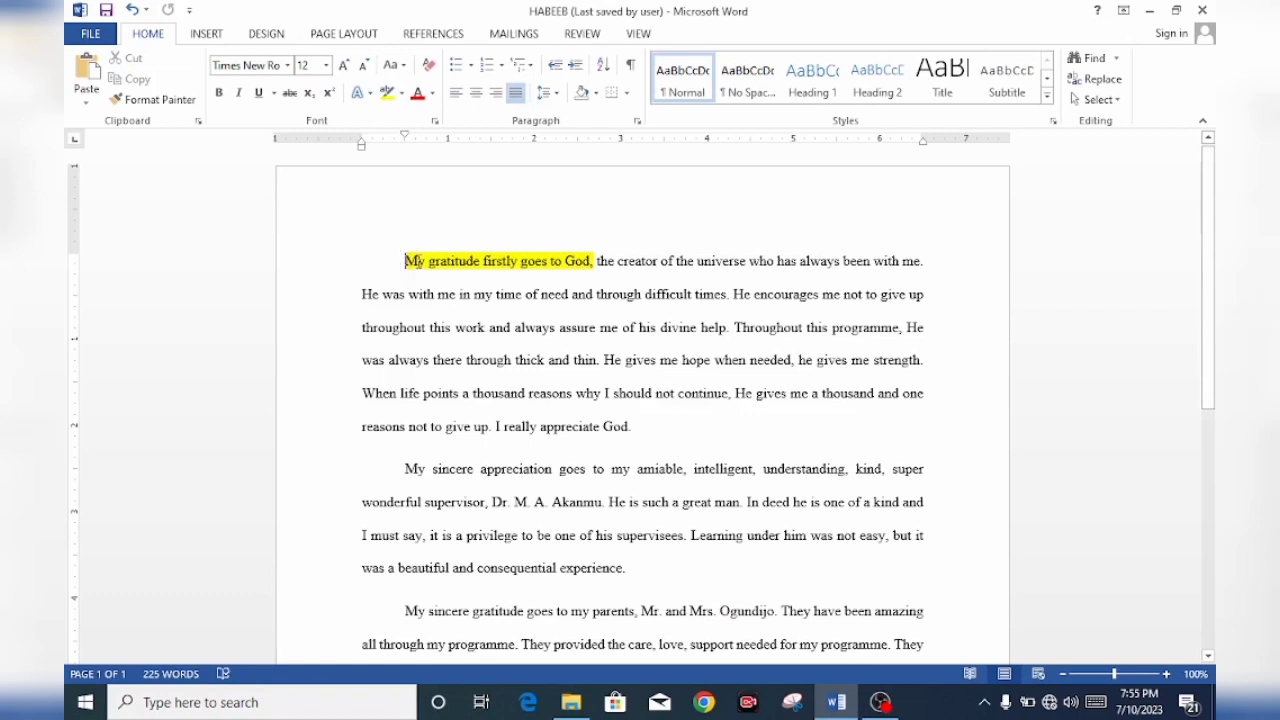
pyautogui.moveTo(406, 262); pyautogui.dragTo(617, 264)
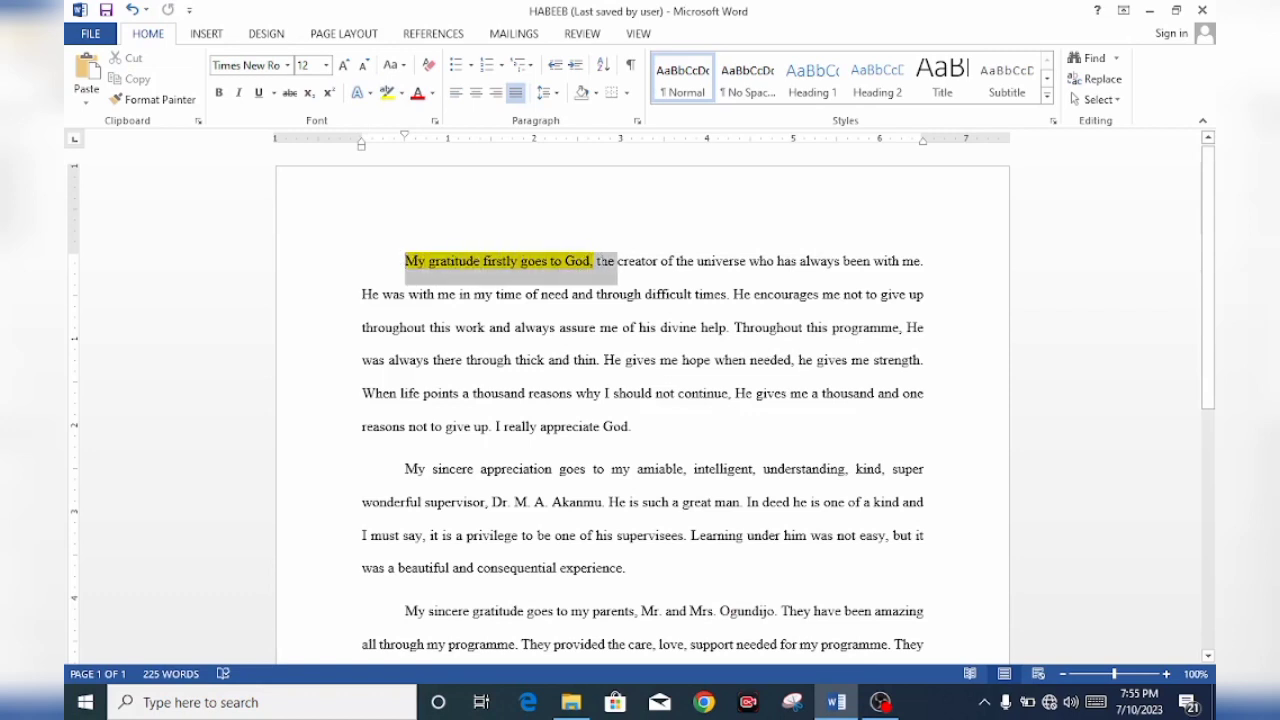
pyautogui.click(428, 66)
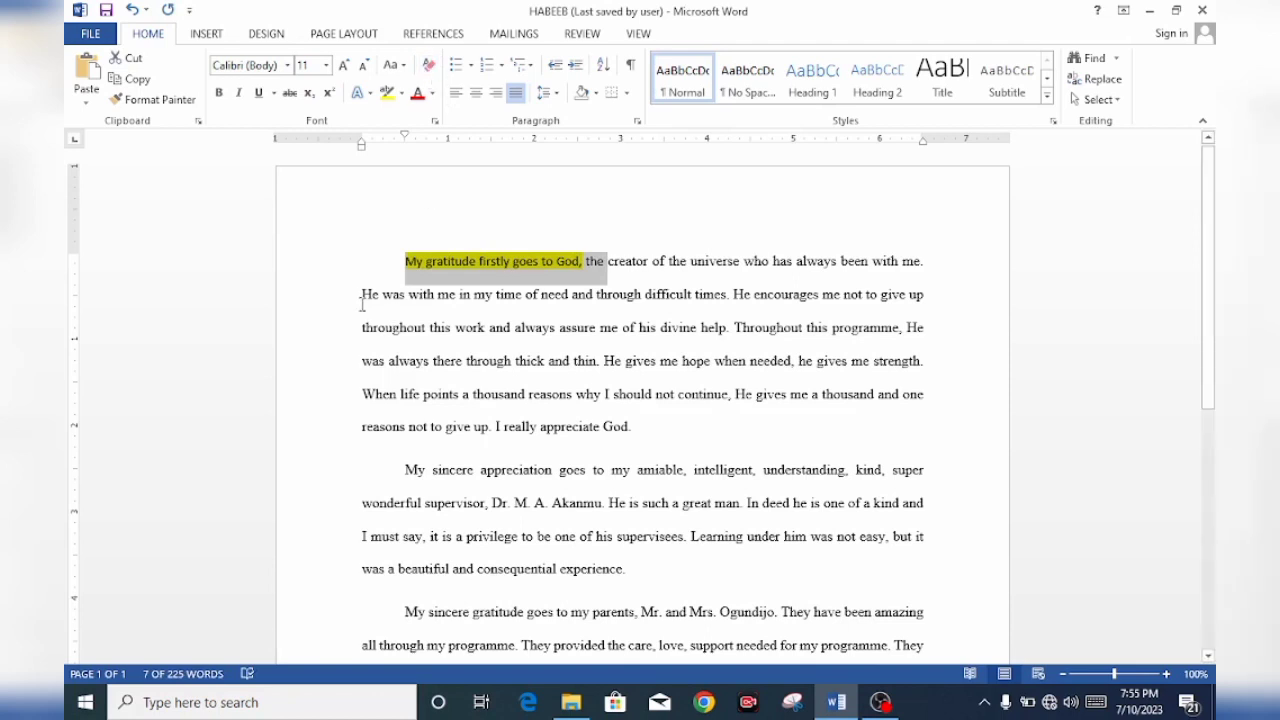
# Enlarge "He was with me in my time of need and" to 24 pt and clear its formatting
pyautogui.moveTo(362, 300); pyautogui.dragTo(596, 298)
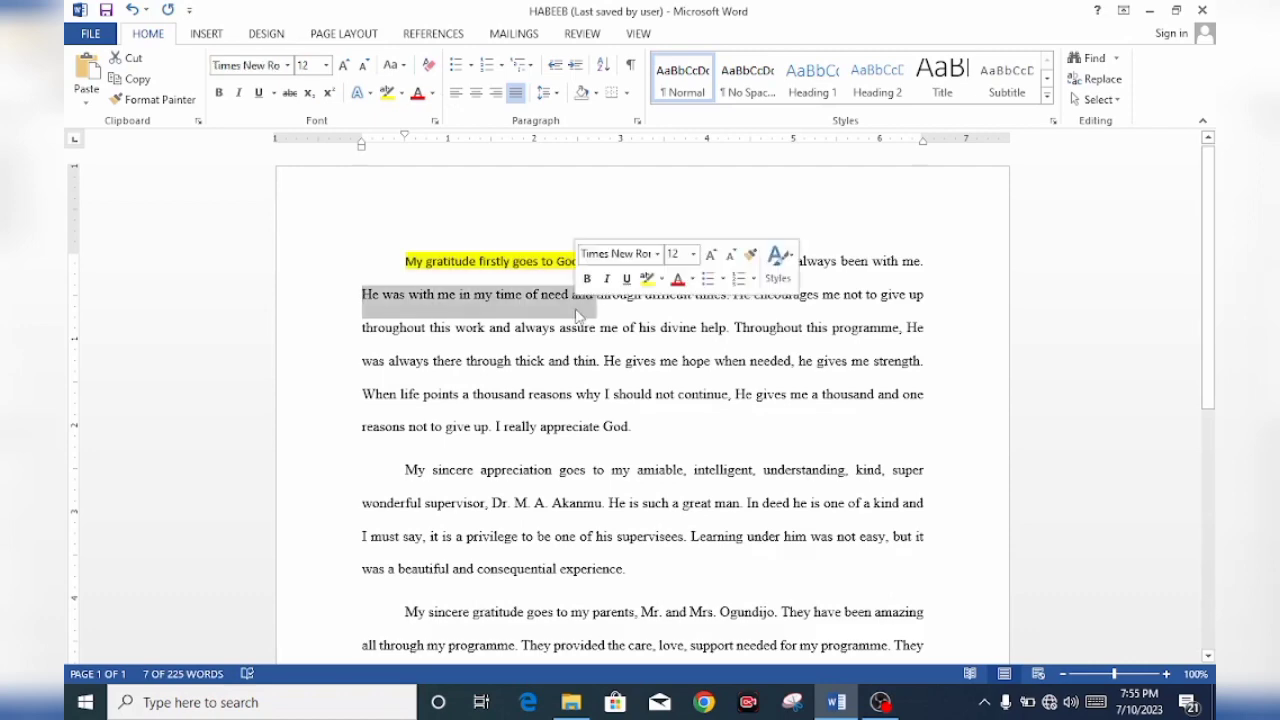
pyautogui.click(345, 65)
pyautogui.click(345, 65)
pyautogui.click(345, 65)
pyautogui.click(345, 65)
pyautogui.click(345, 65)
pyautogui.click(345, 65)
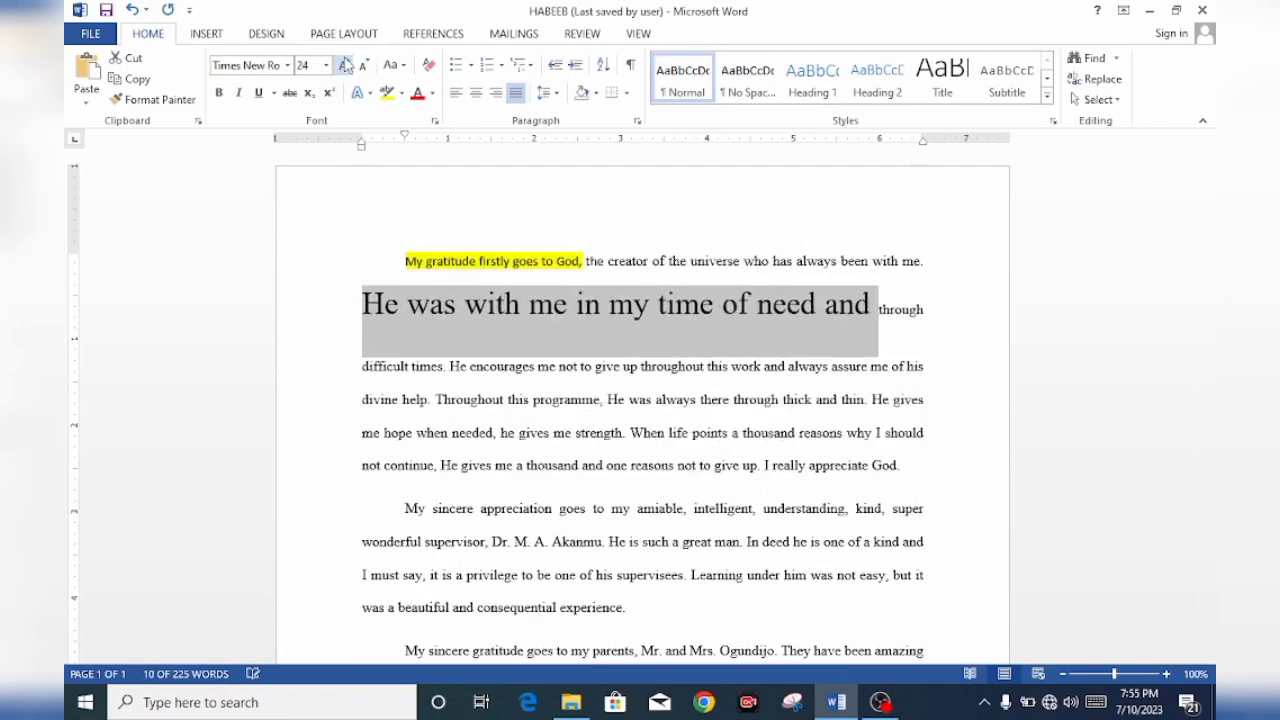
pyautogui.click(428, 65)
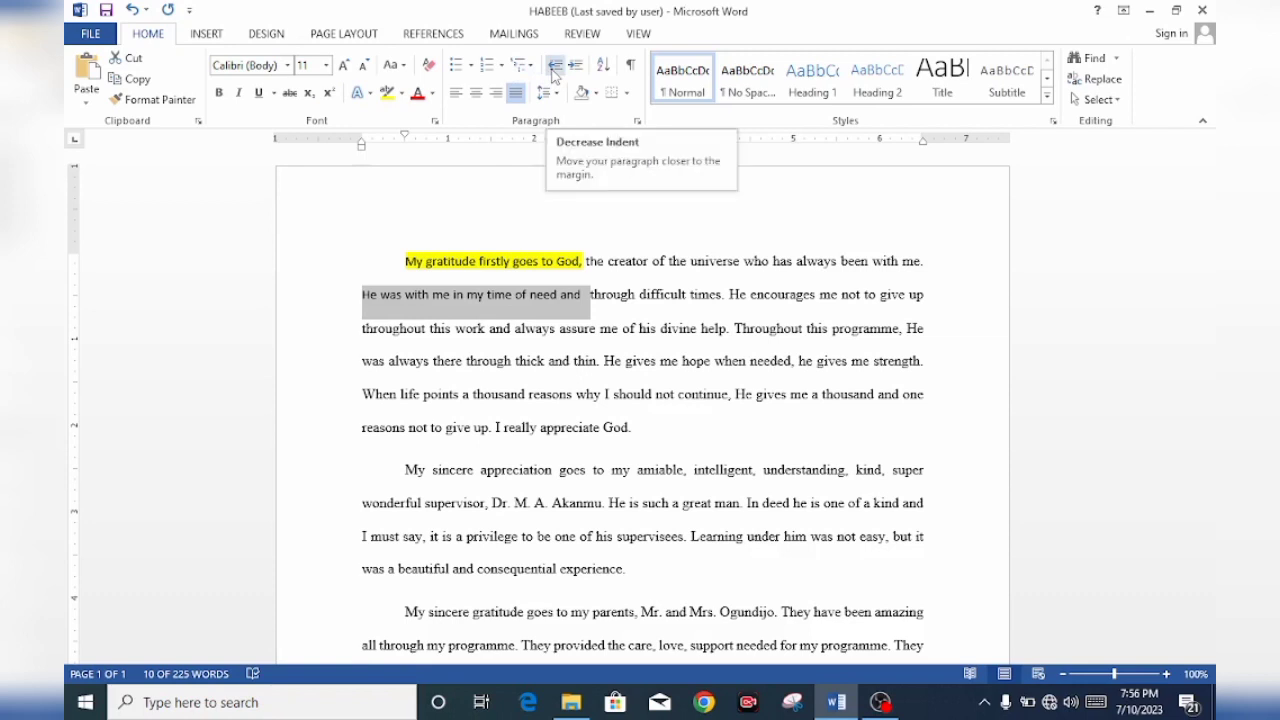
# Increase the indent of the first paragraph and decrease it back to the original margin
pyautogui.moveTo(404, 260); pyautogui.dragTo(595, 345)
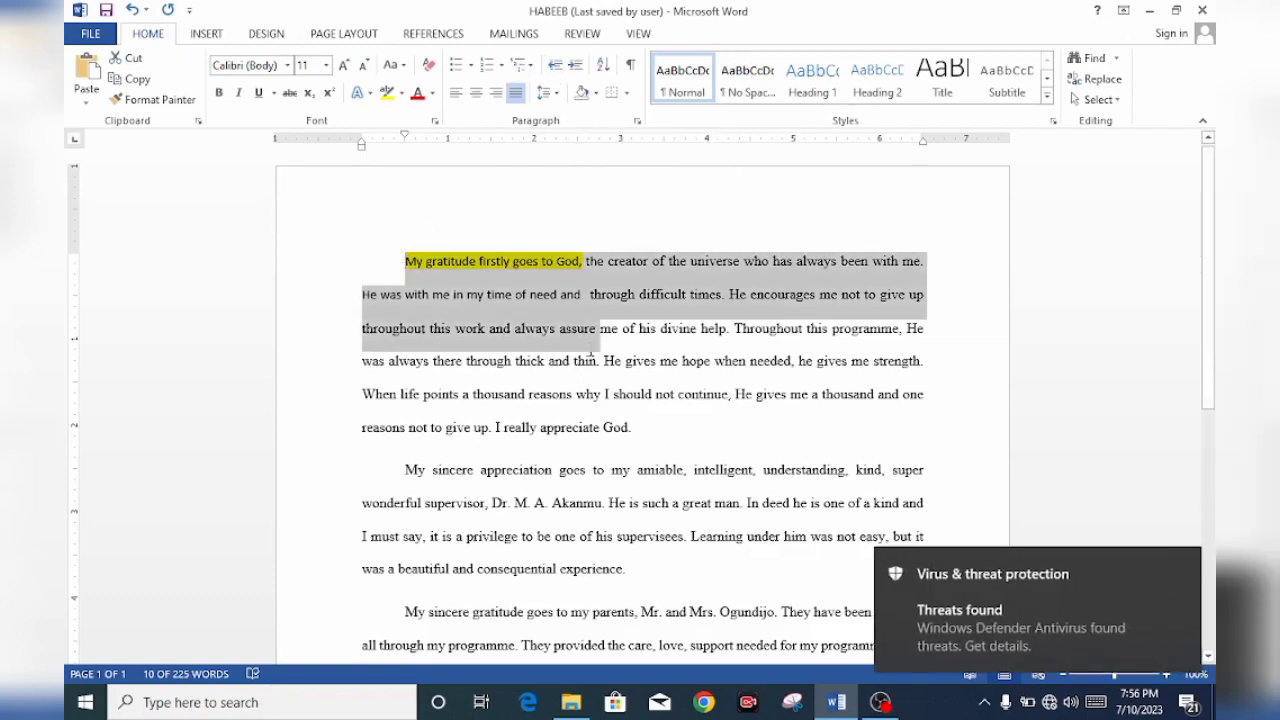
pyautogui.click(576, 66)
pyautogui.click(576, 66)
pyautogui.click(576, 66)
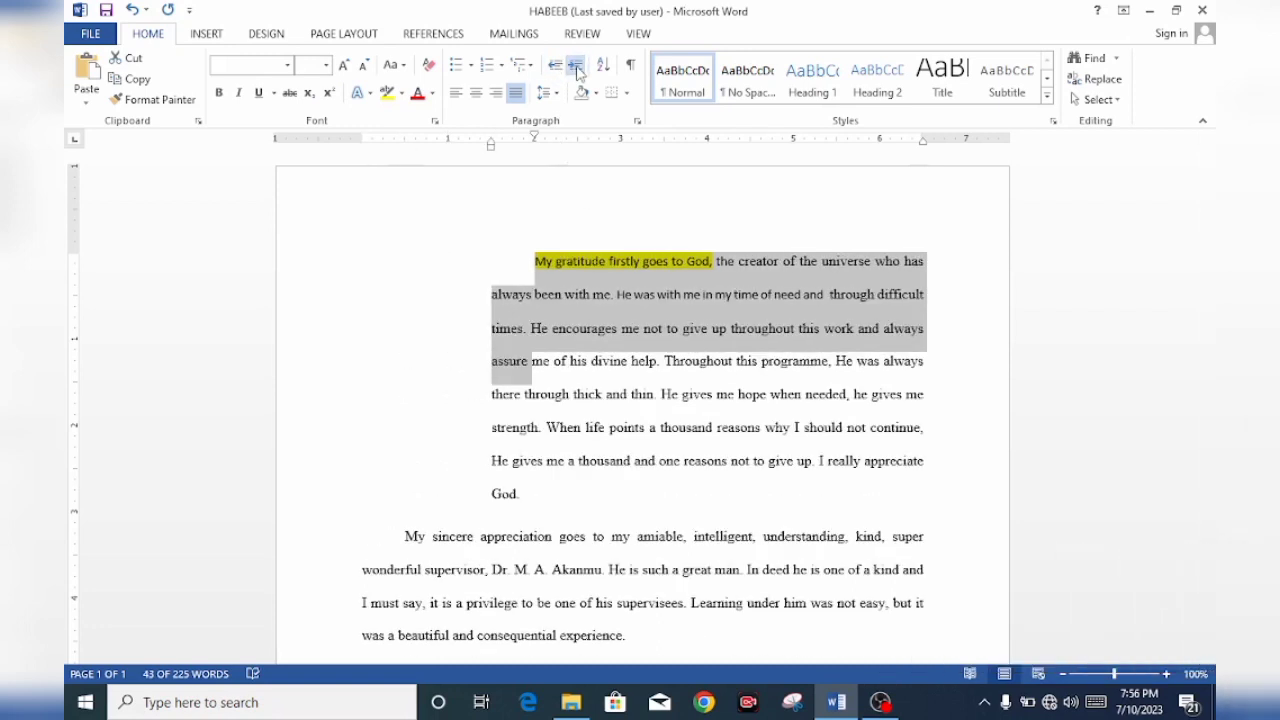
pyautogui.click(557, 66)
pyautogui.click(557, 66)
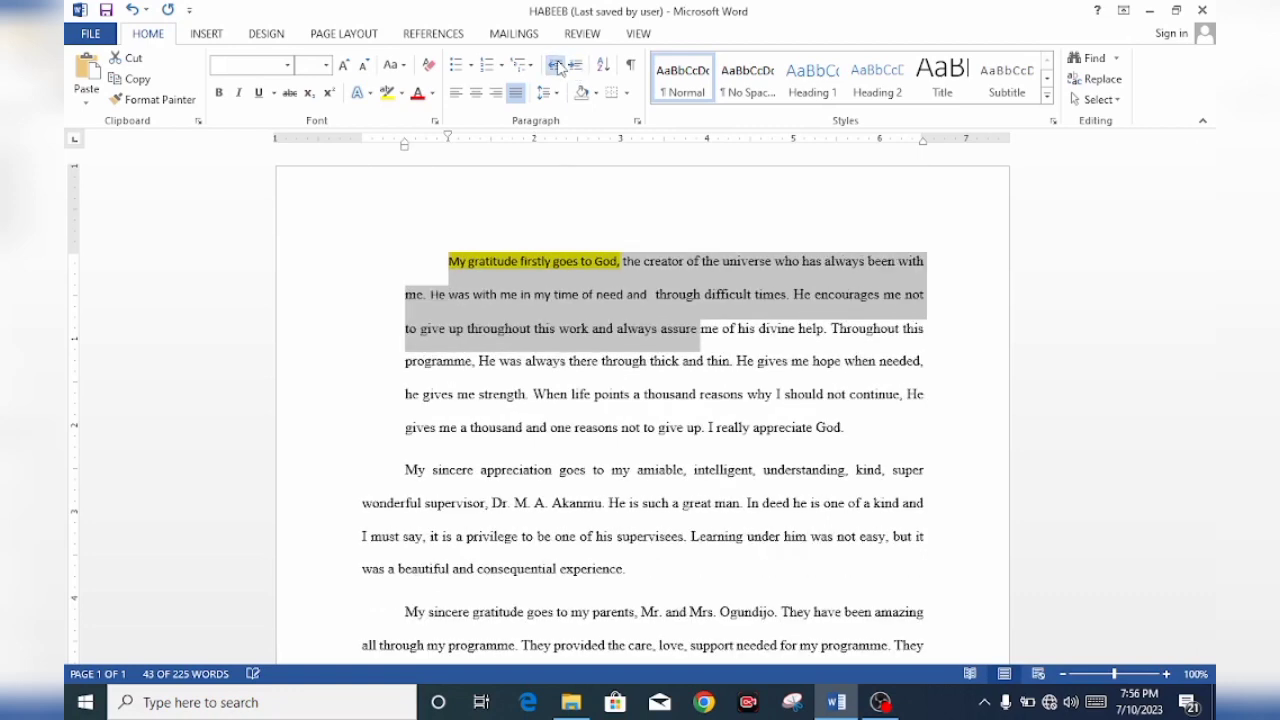
pyautogui.click(557, 66)
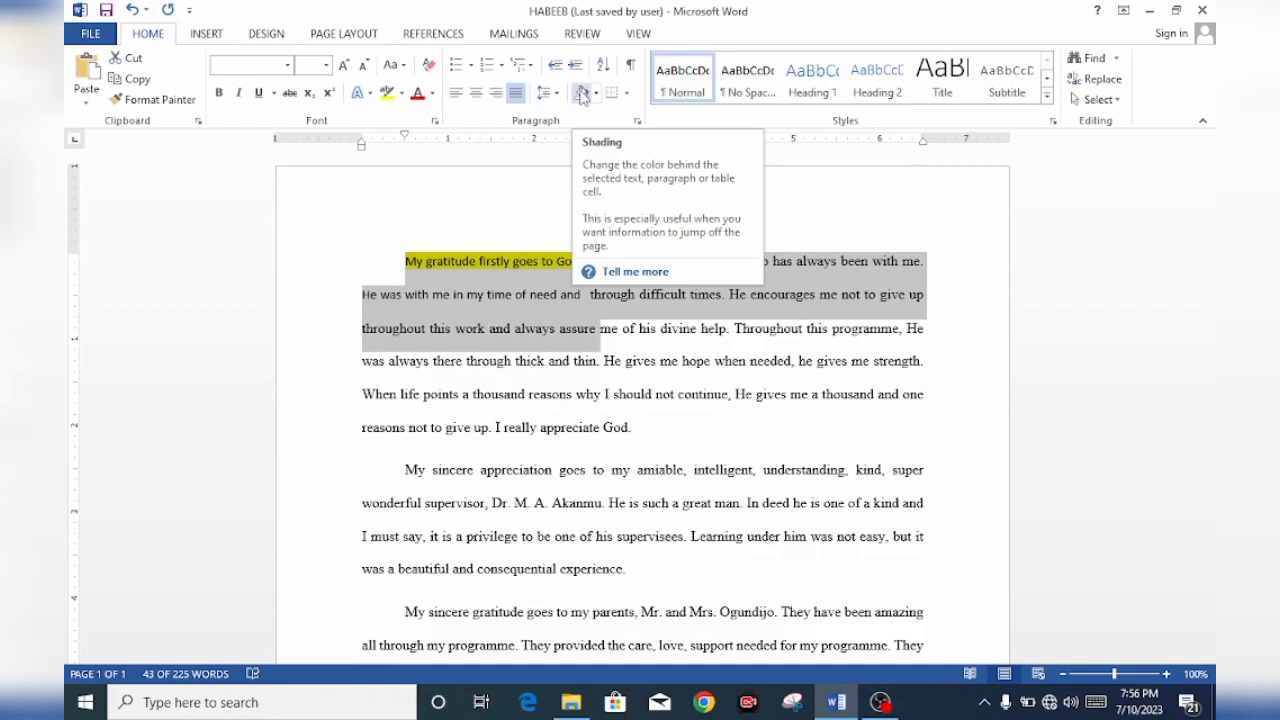
pyautogui.click(581, 93)
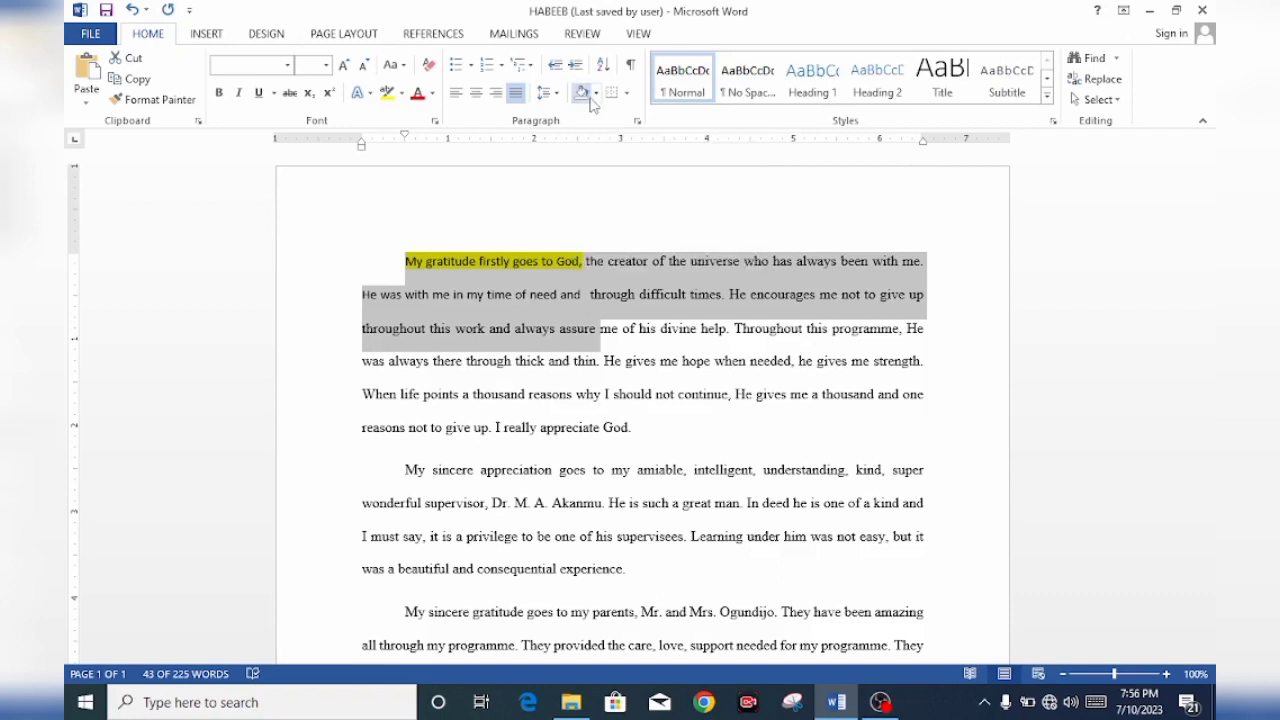
pyautogui.click(597, 95)
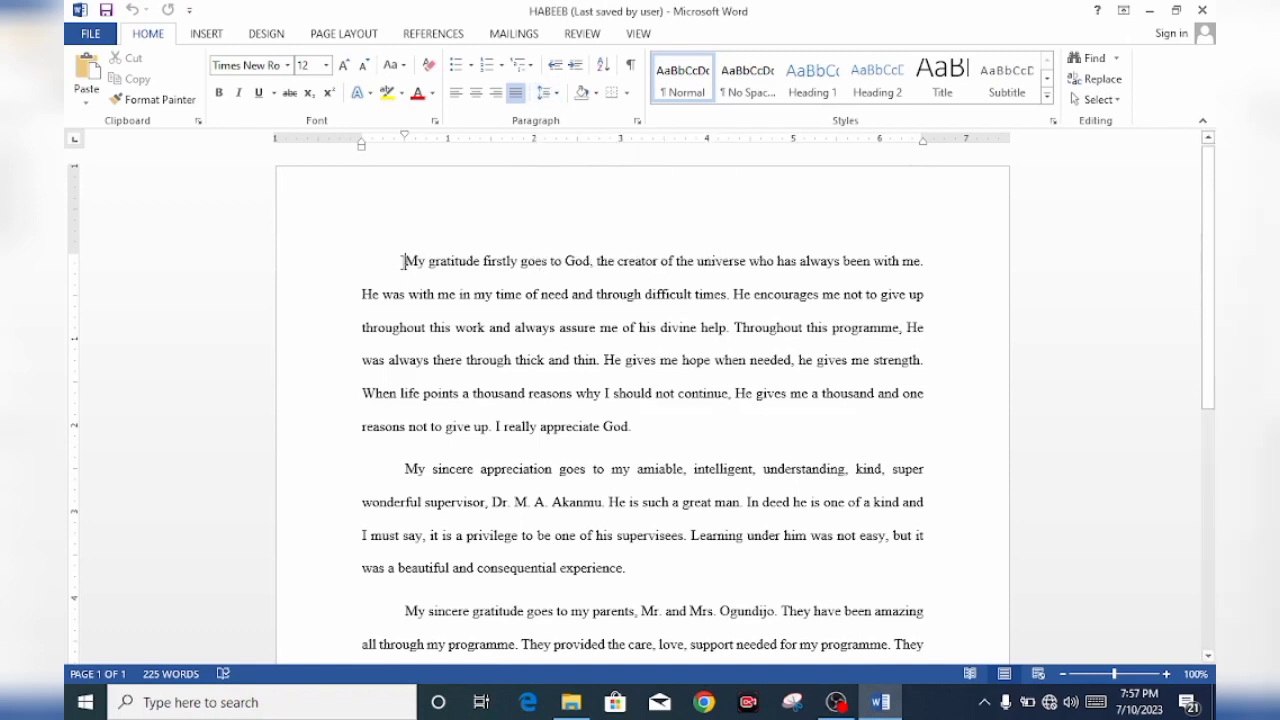
pyautogui.moveTo(403, 262); pyautogui.dragTo(406, 298)
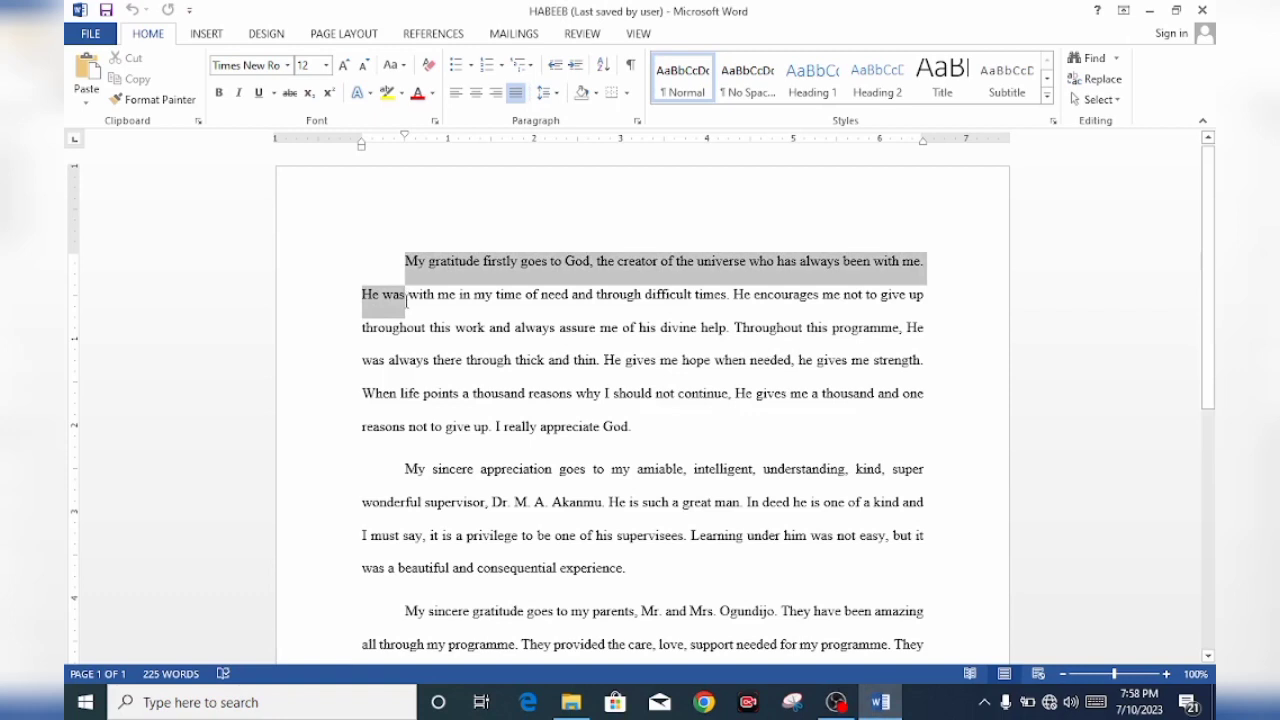
pyautogui.click(407, 264)
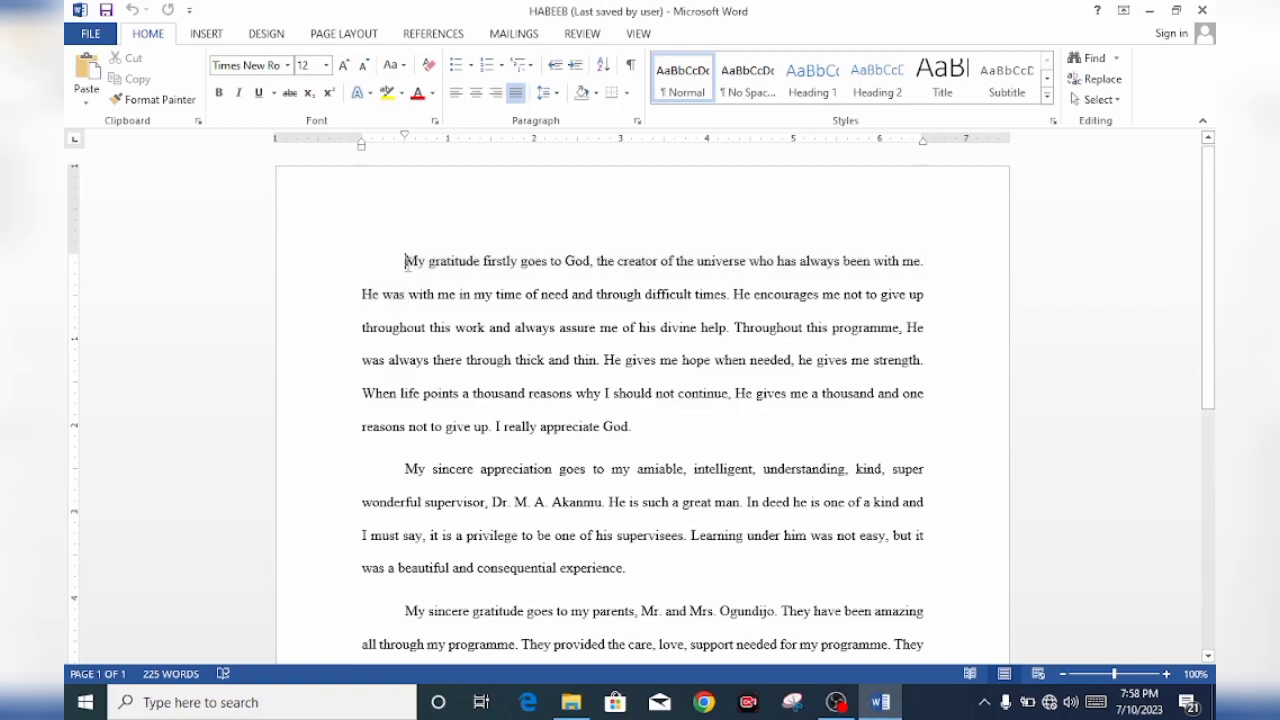
pyautogui.moveTo(407, 264); pyautogui.dragTo(553, 266)
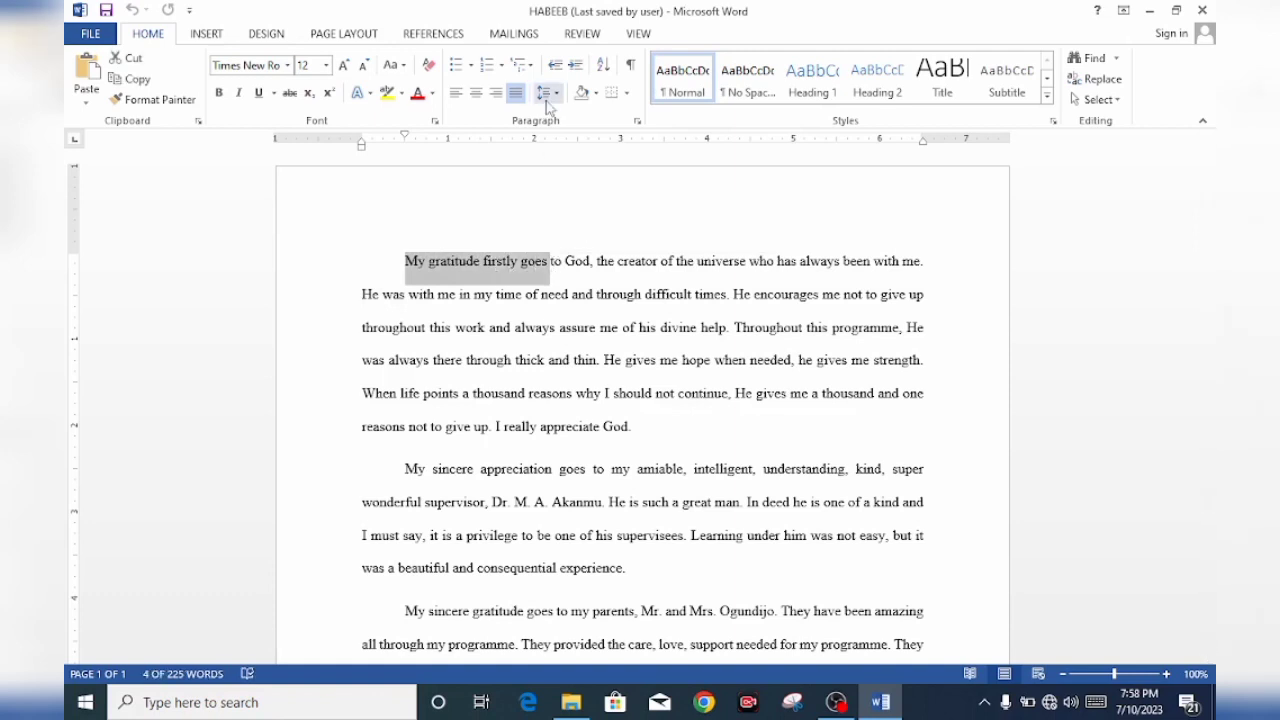
pyautogui.moveTo(406, 260); pyautogui.dragTo(432, 358)
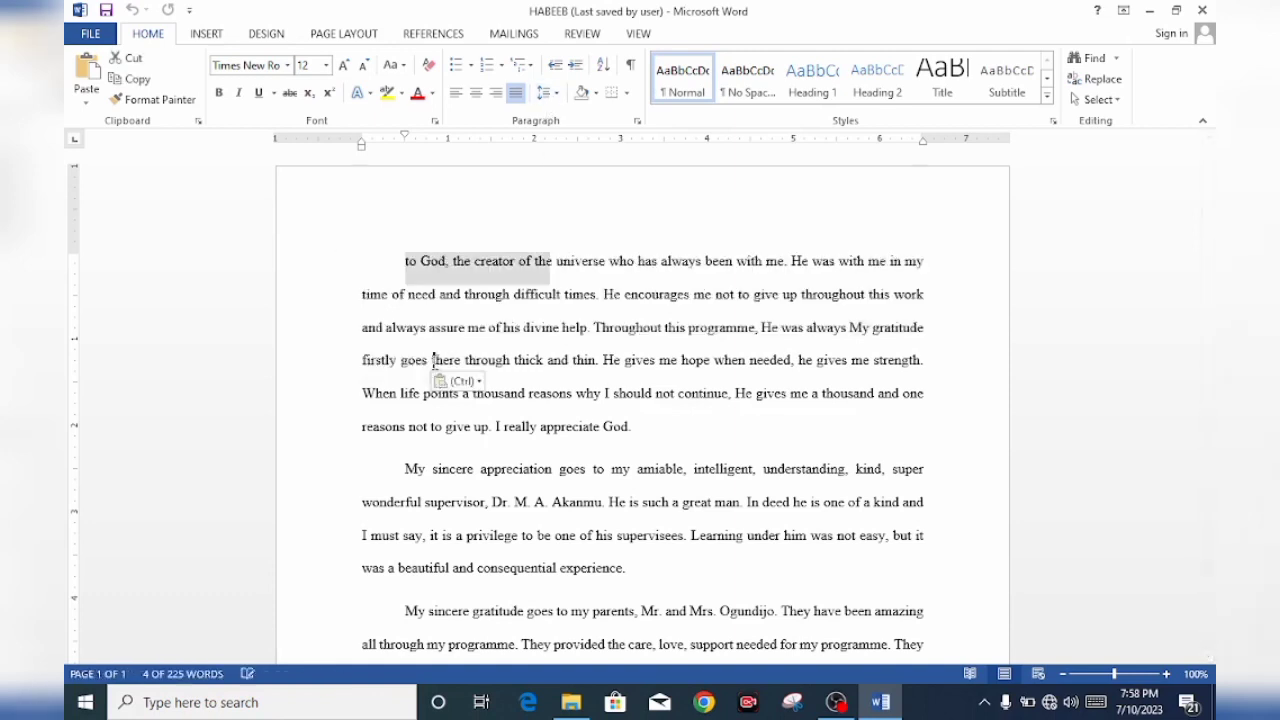
pyautogui.hotkey('ctrl', 'z')
# Set the line spacing of the first paragraph to 3.0
pyautogui.click(400, 260)
pyautogui.moveTo(400, 260); pyautogui.dragTo(512, 395)
pyautogui.click(552, 98)
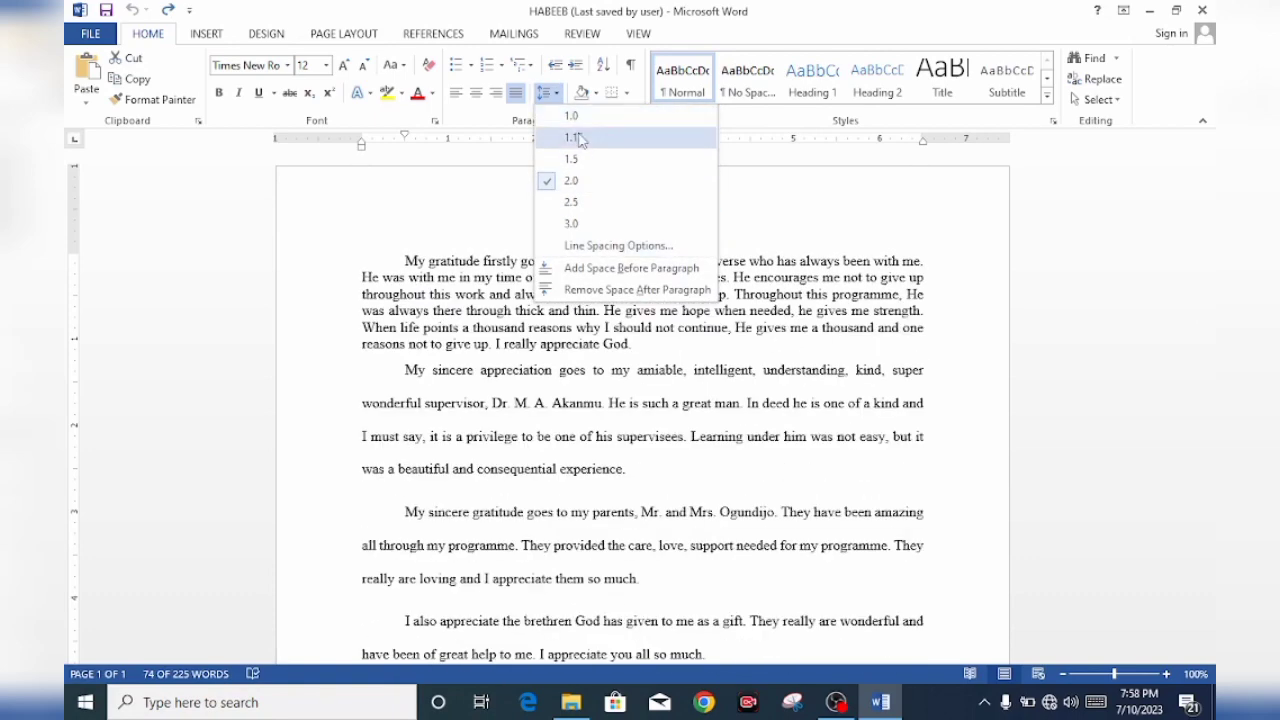
pyautogui.click(567, 226)
pyautogui.click(490, 212)
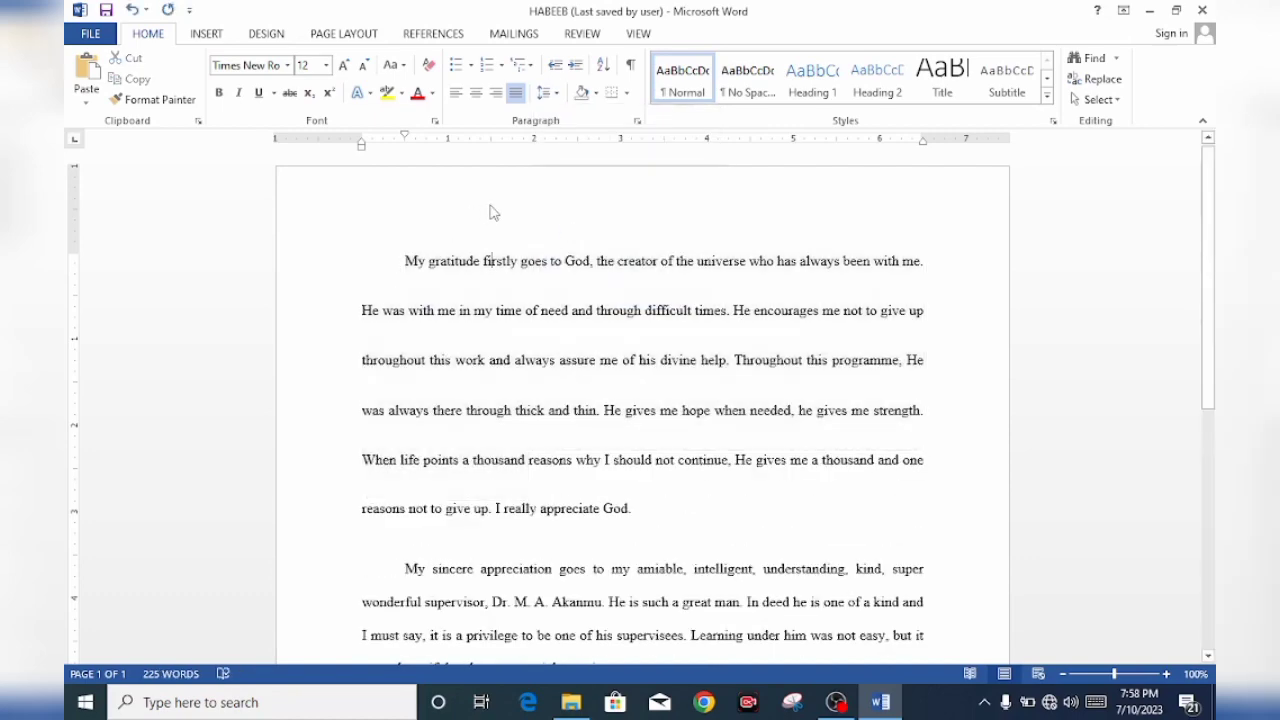
# Undo the line spacing change on the first paragraph and redo it
pyautogui.hotkey('ctrl', 'z')
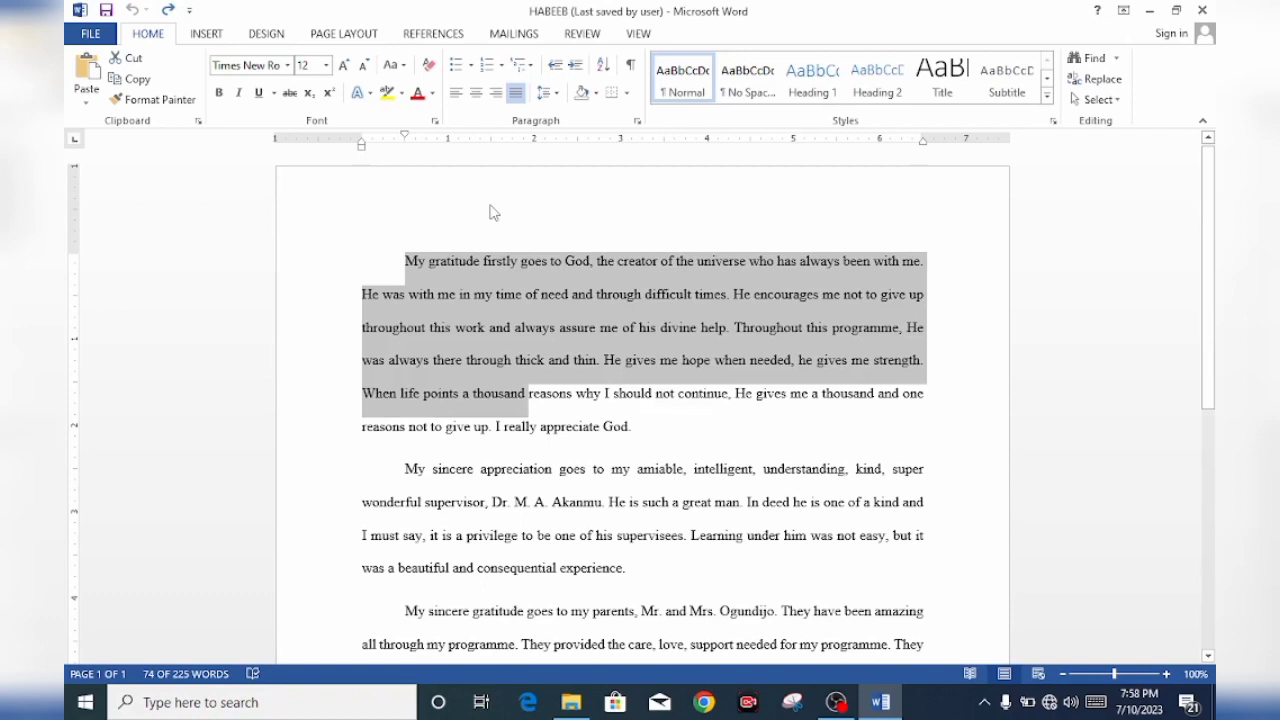
pyautogui.hotkey('ctrl', 'y')
pyautogui.click(576, 231)
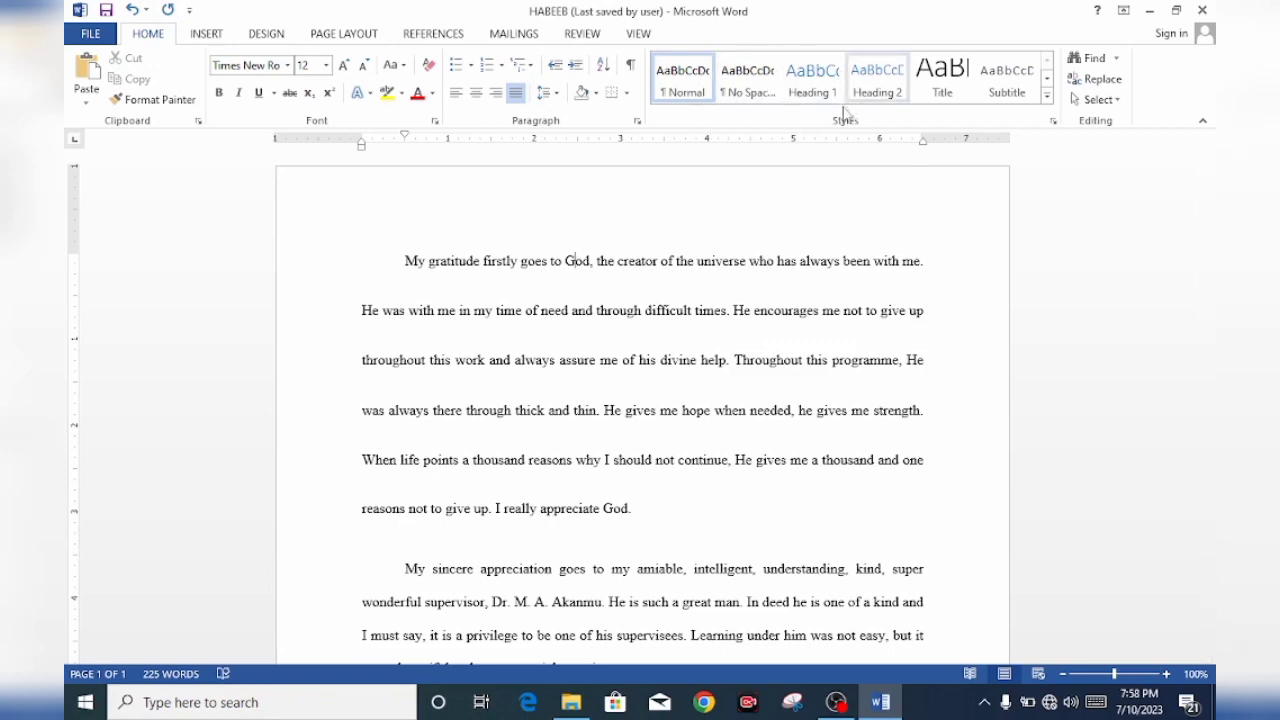
# View the full gallery of text styles and close it without applying one
pyautogui.click(750, 88)
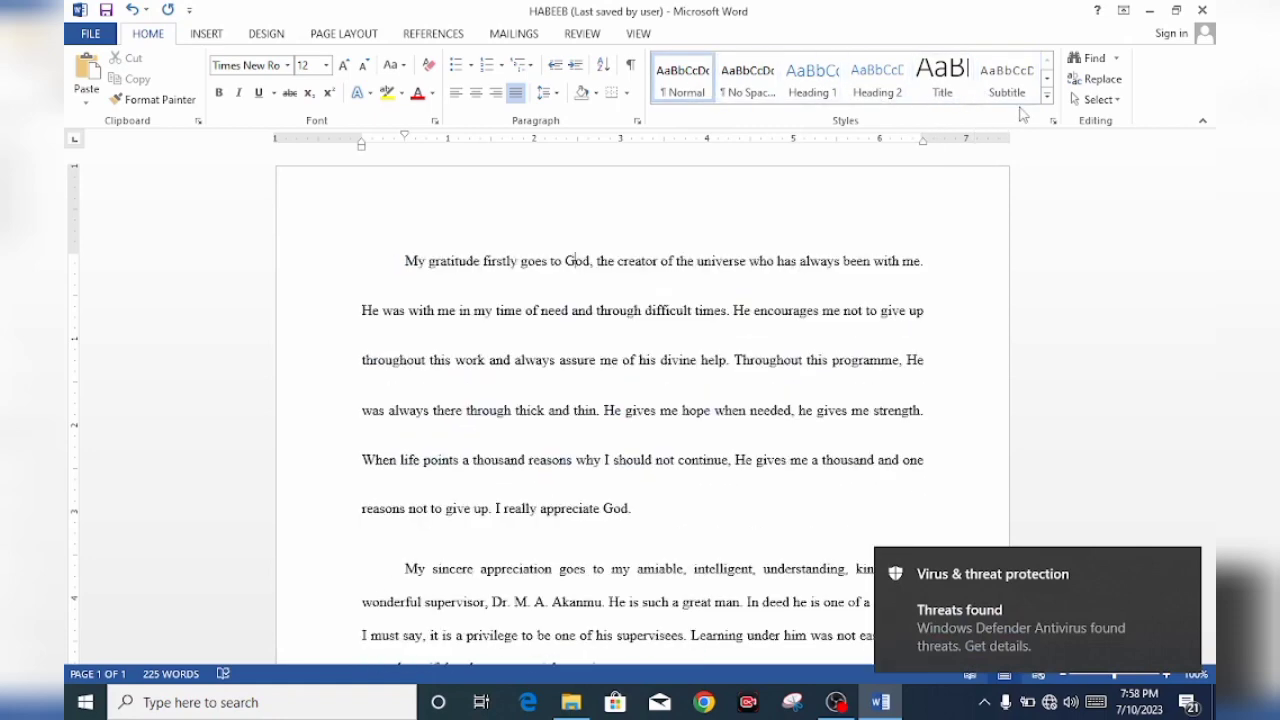
pyautogui.click(1047, 100)
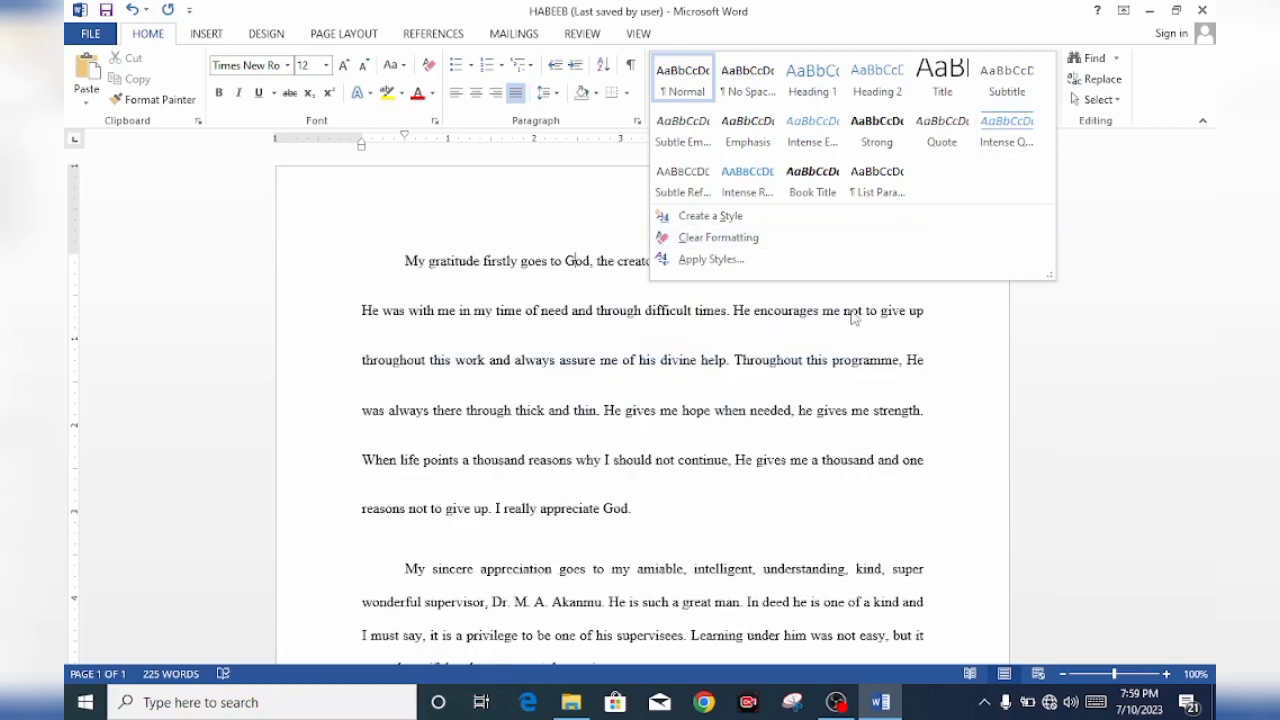
pyautogui.click(958, 307)
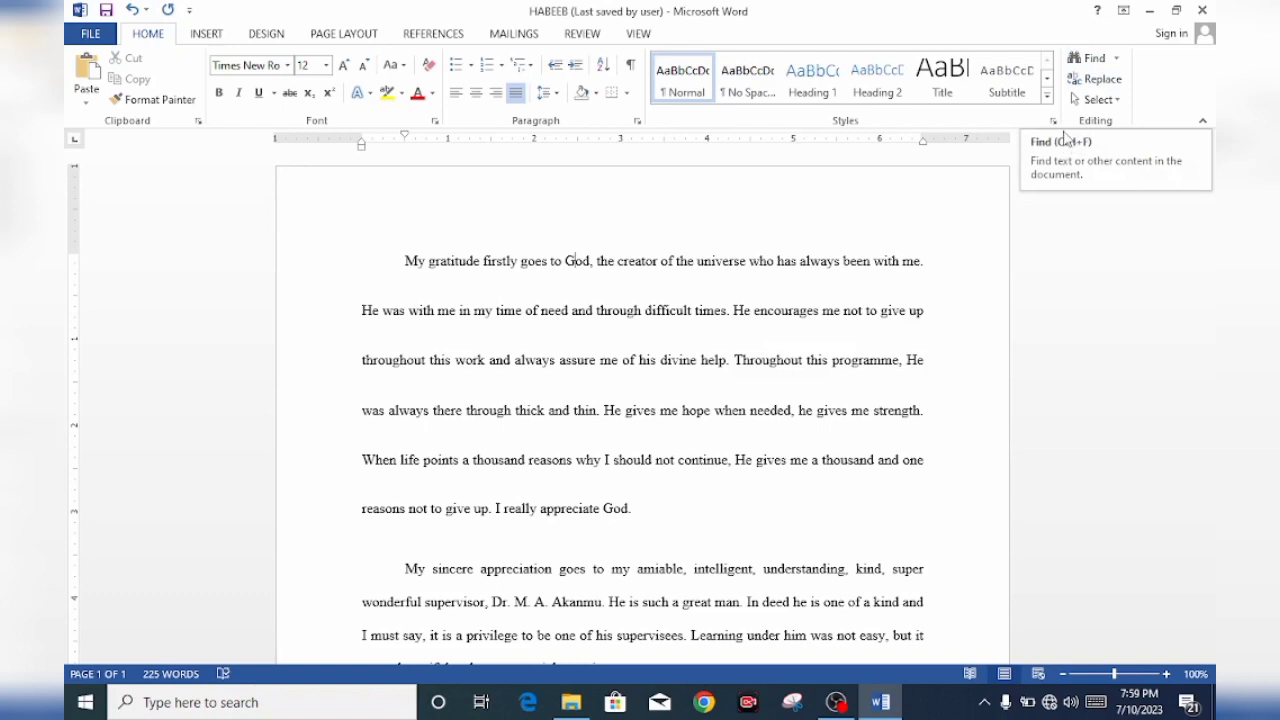
# Search the document for the word "sincere" and close the search once its occurrences have been viewed
pyautogui.click(1117, 62)
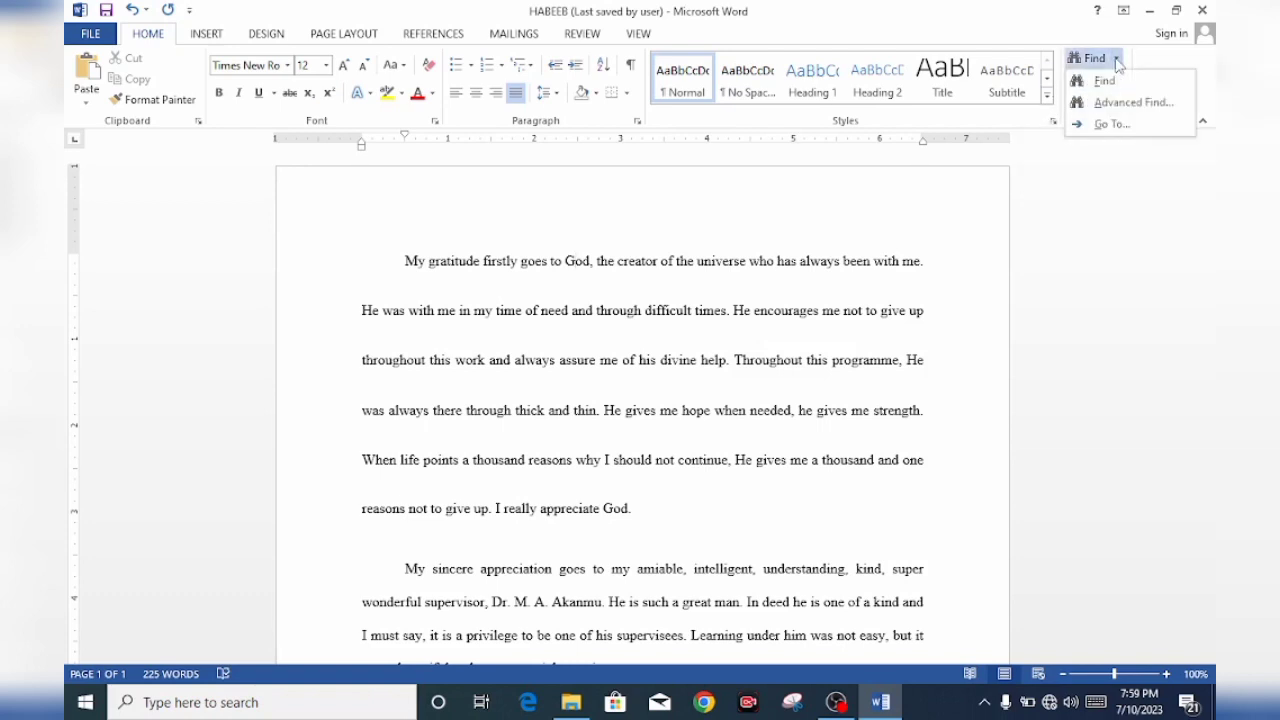
pyautogui.click(1110, 78)
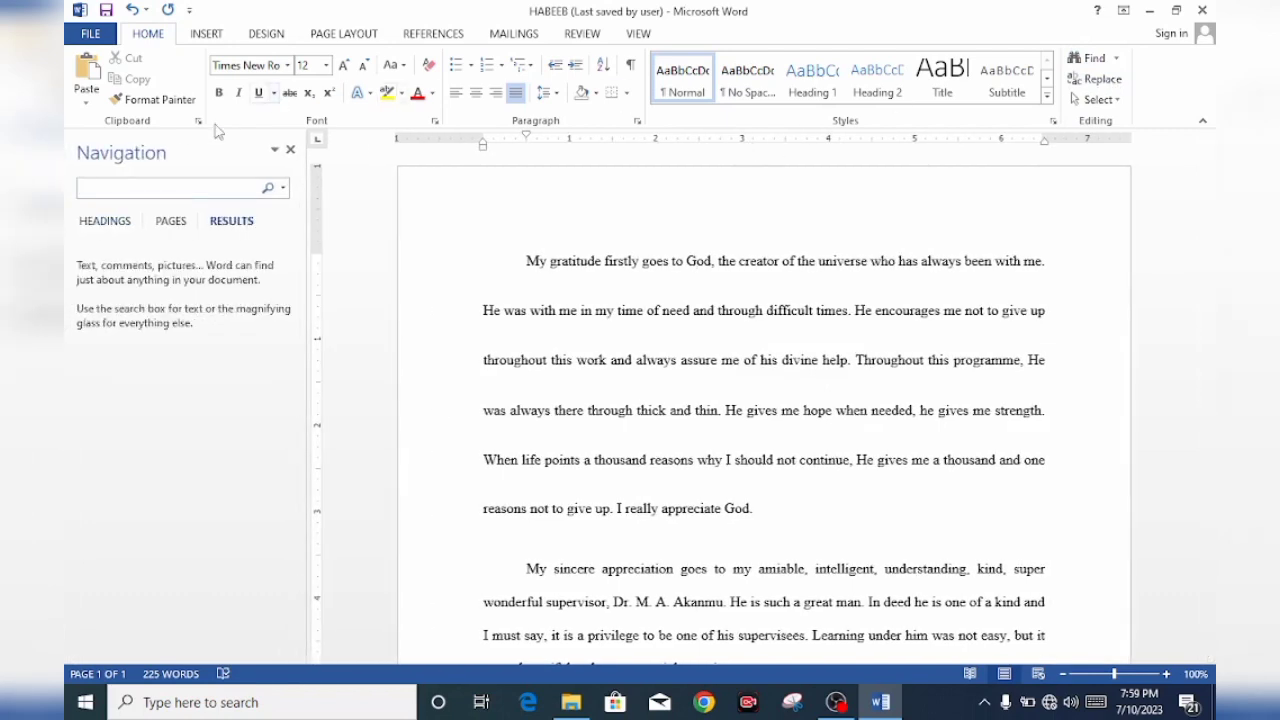
pyautogui.write('sincere')
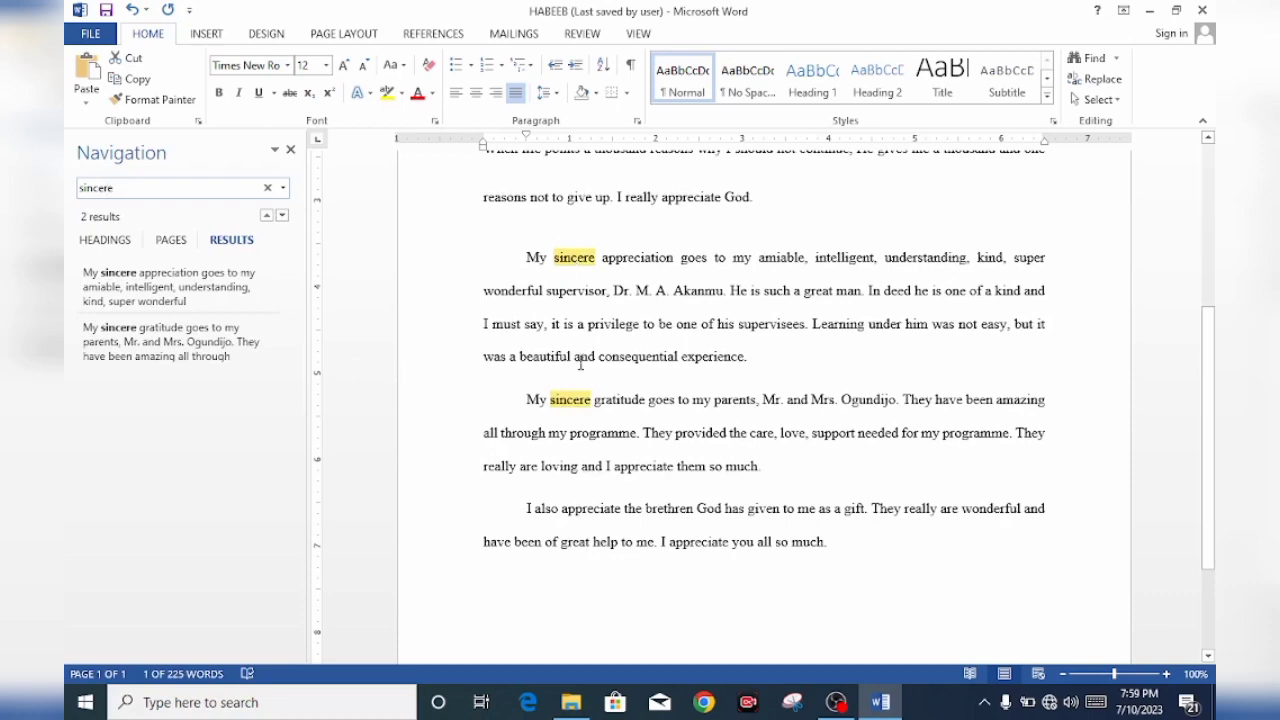
pyautogui.click(291, 151)
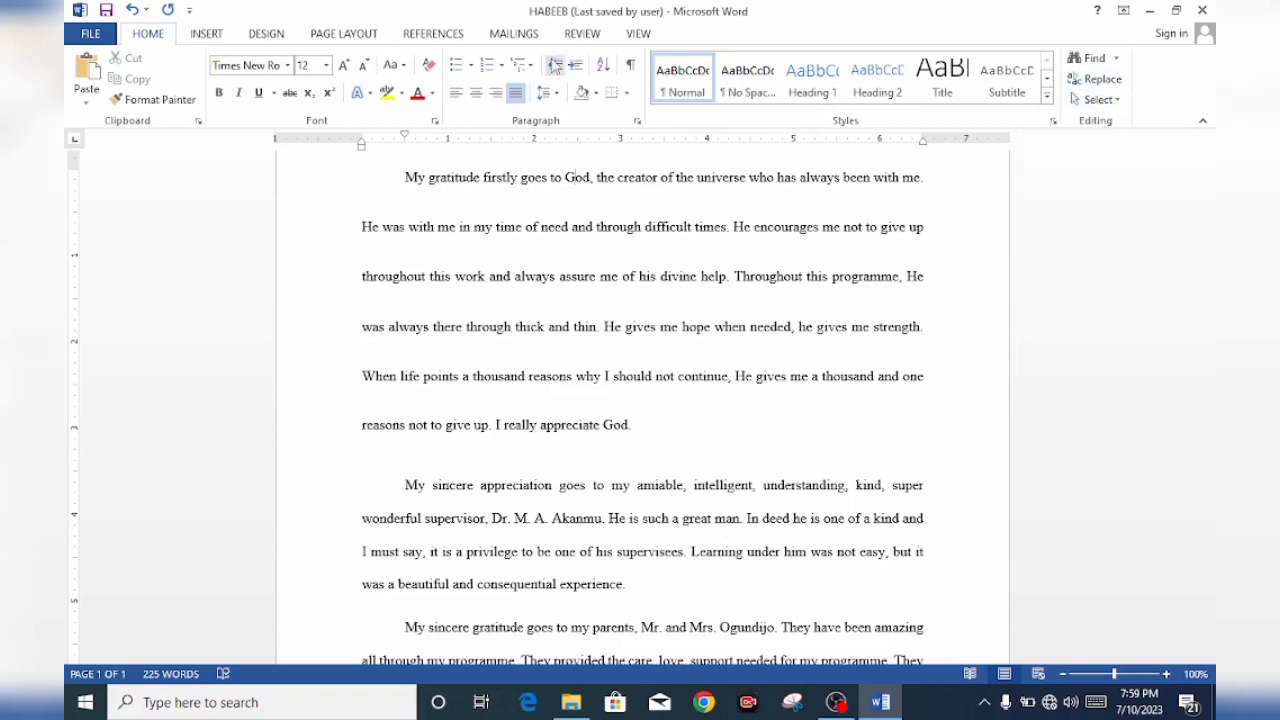
# View the table size and AutoFit options for a new table and dismiss them without inserting one
pyautogui.click(205, 36)
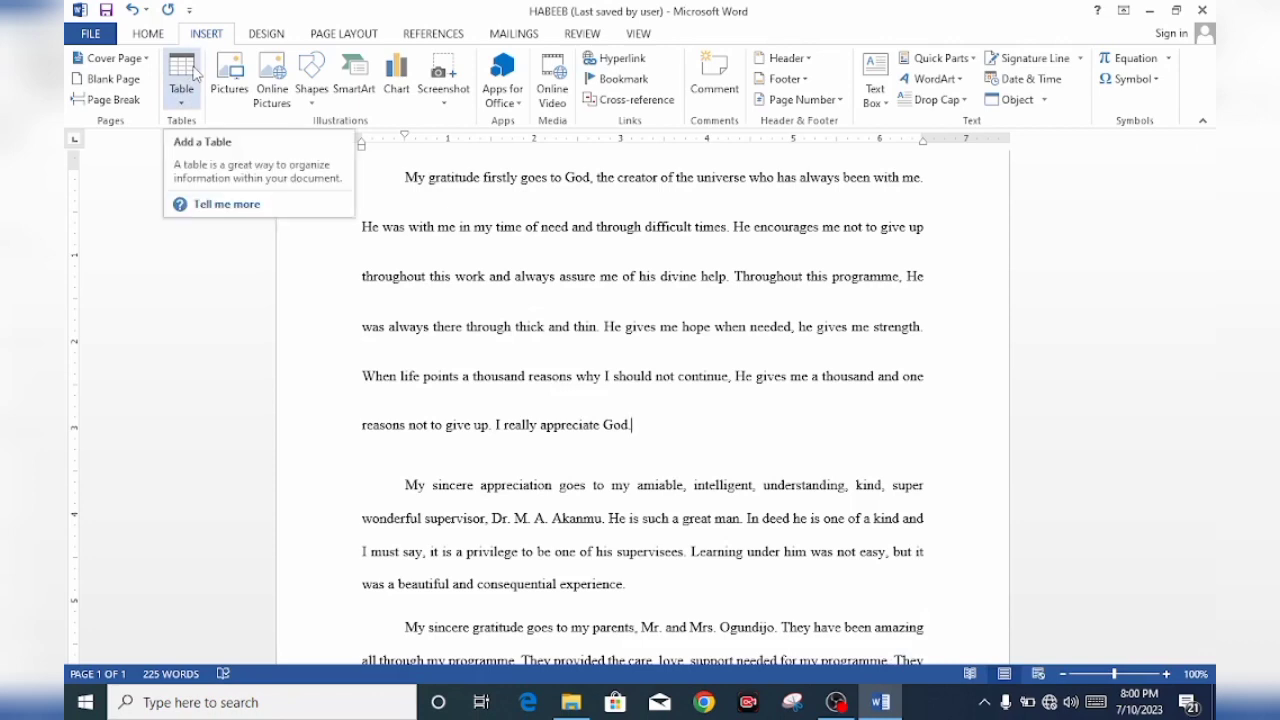
pyautogui.click(195, 75)
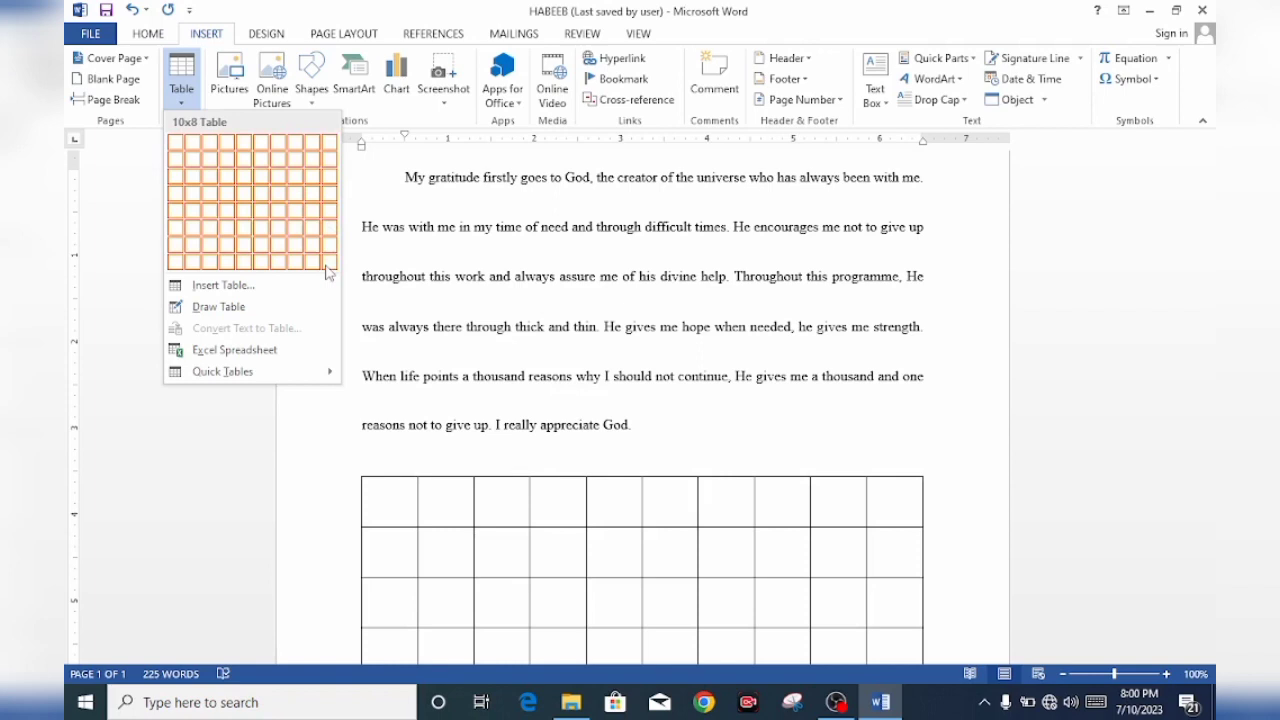
pyautogui.click(309, 288)
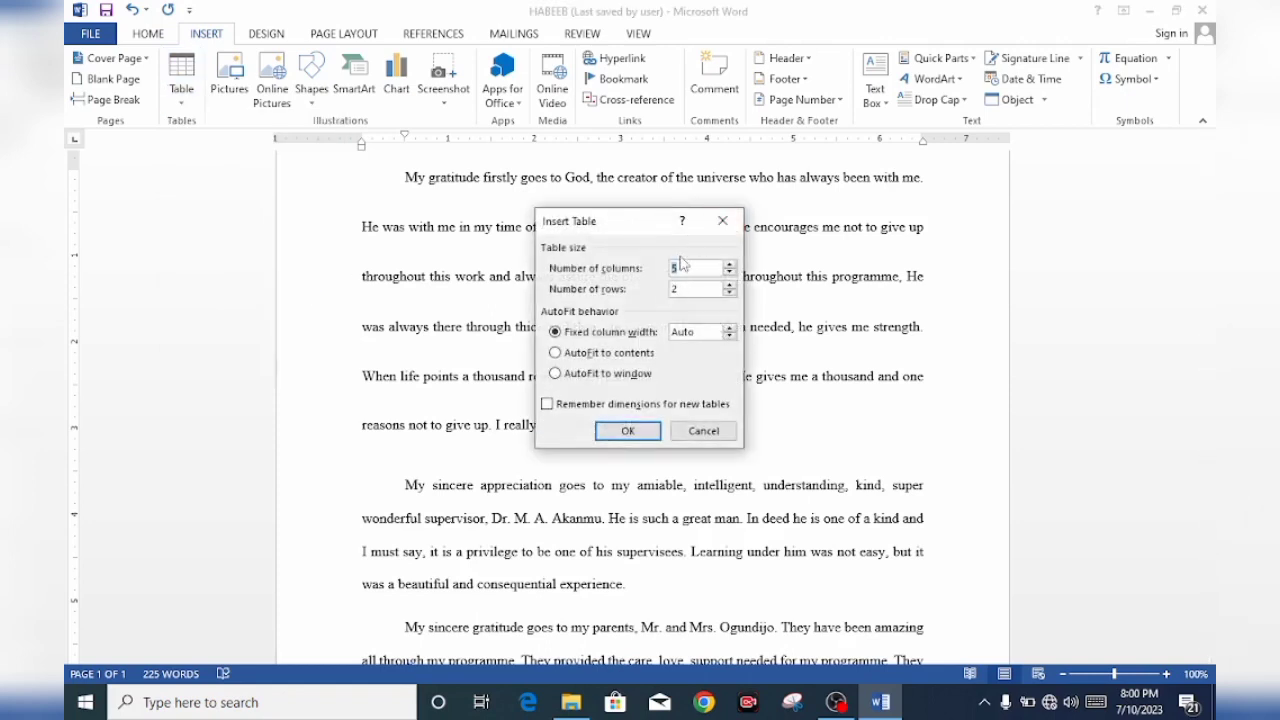
pyautogui.click(724, 219)
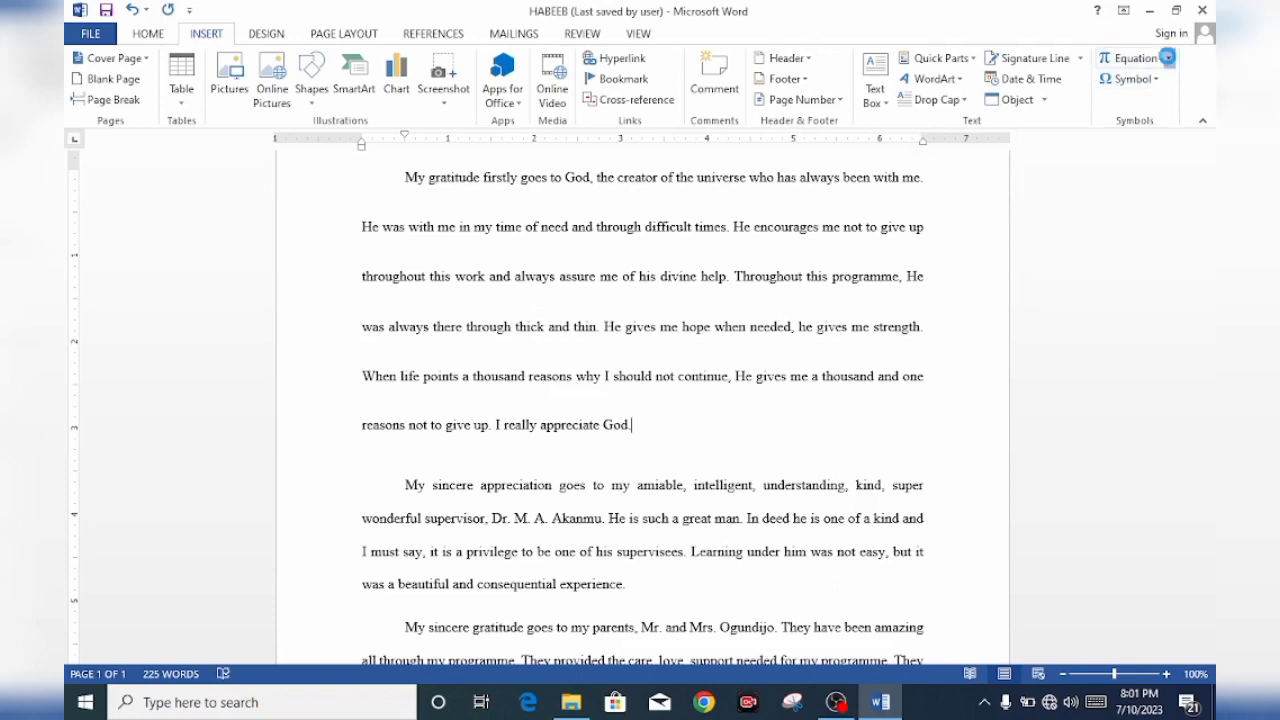
# View the built-in equations without inserting one, and look over the document design and page layout commands
pyautogui.click(1167, 58)
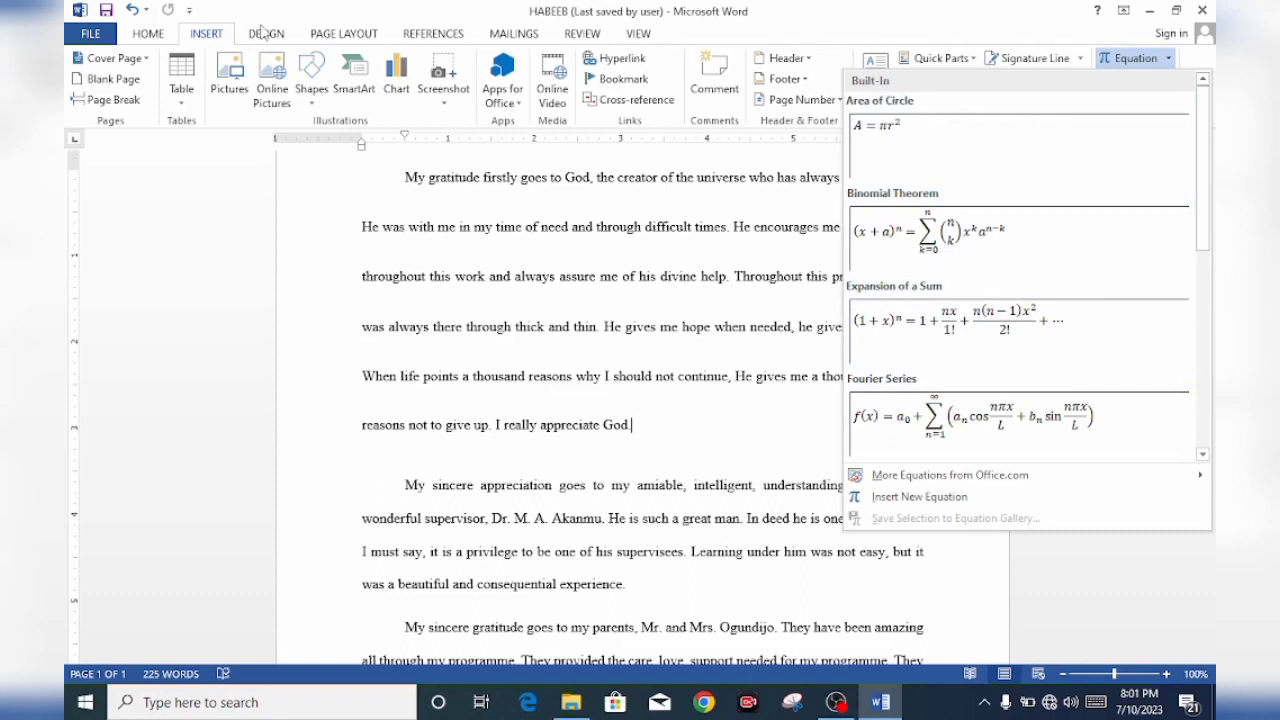
pyautogui.click(263, 33)
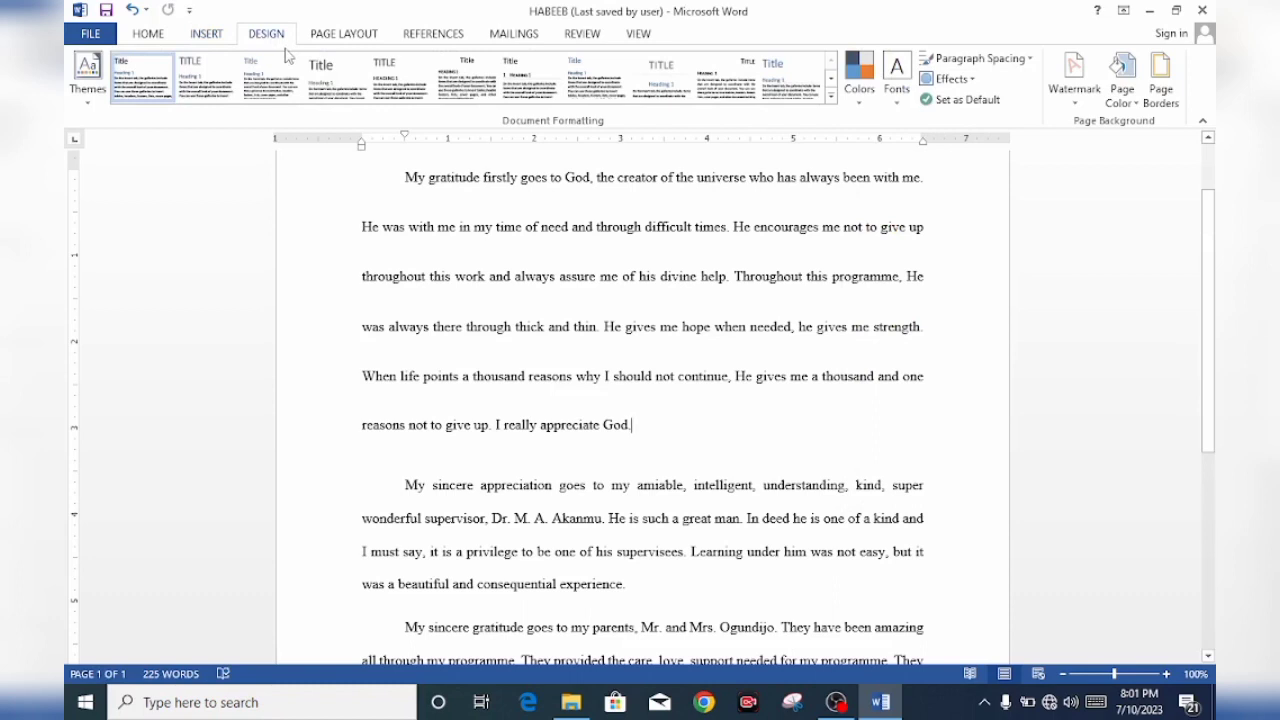
pyautogui.click(345, 34)
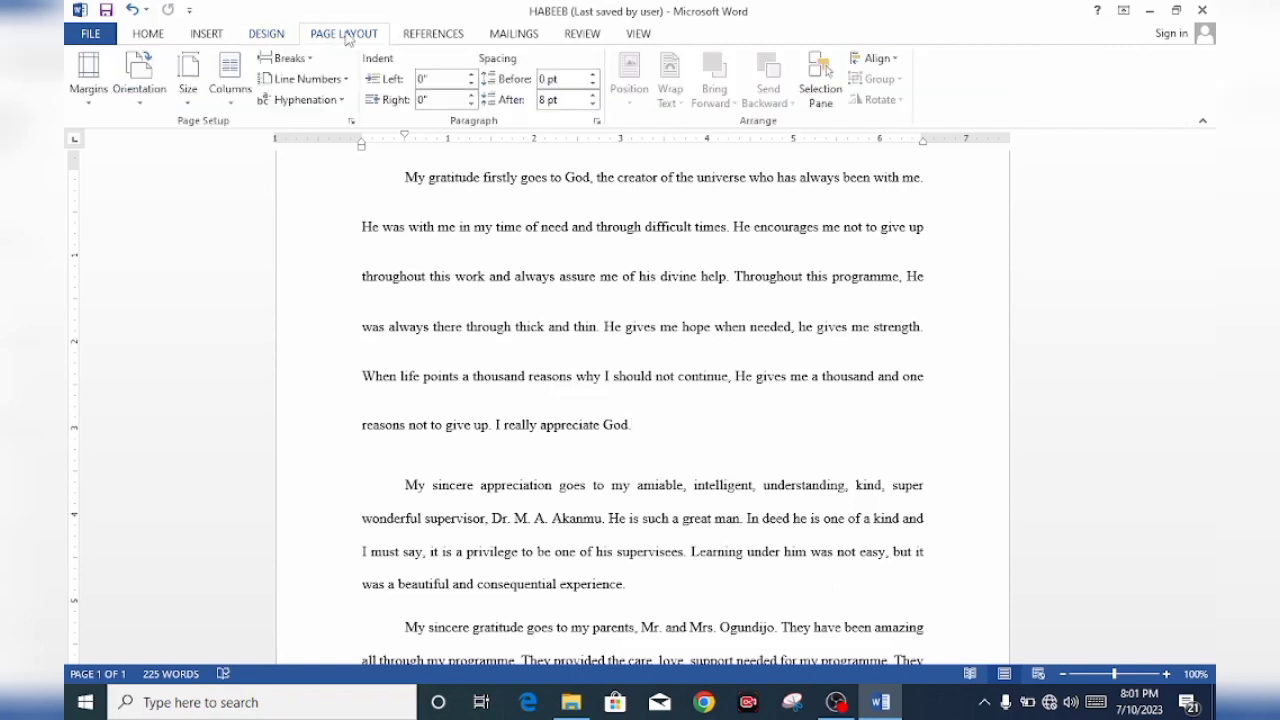